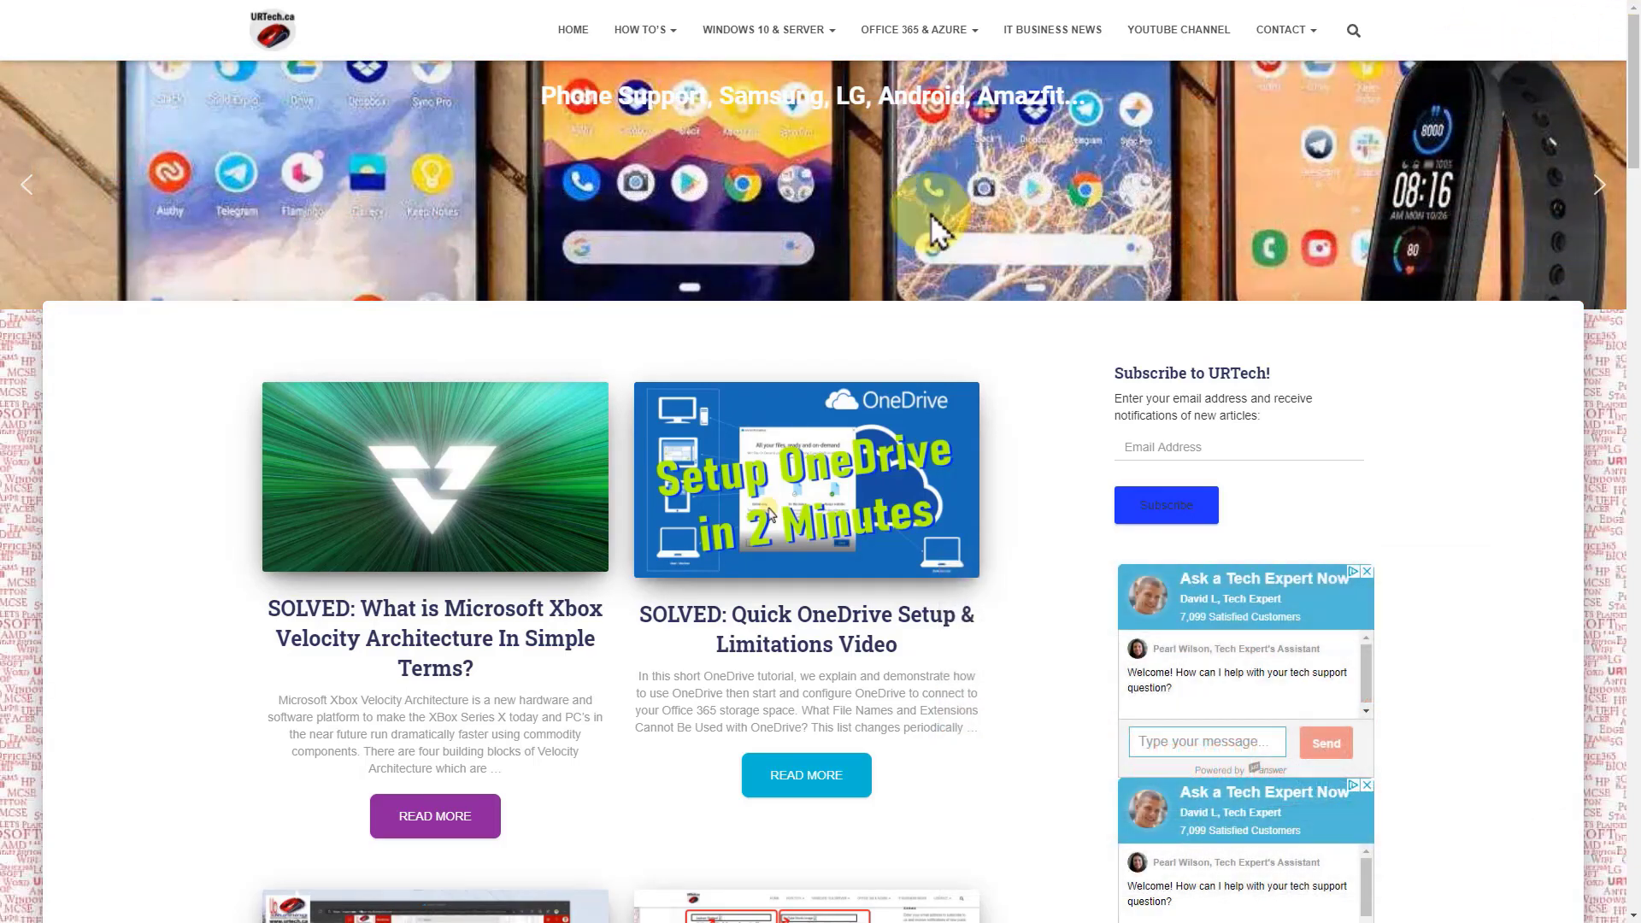
Browse the URTech.ca topic categories and look through the Windows 10 8 7 Vista & XP article list
mouse_move(786, 42)
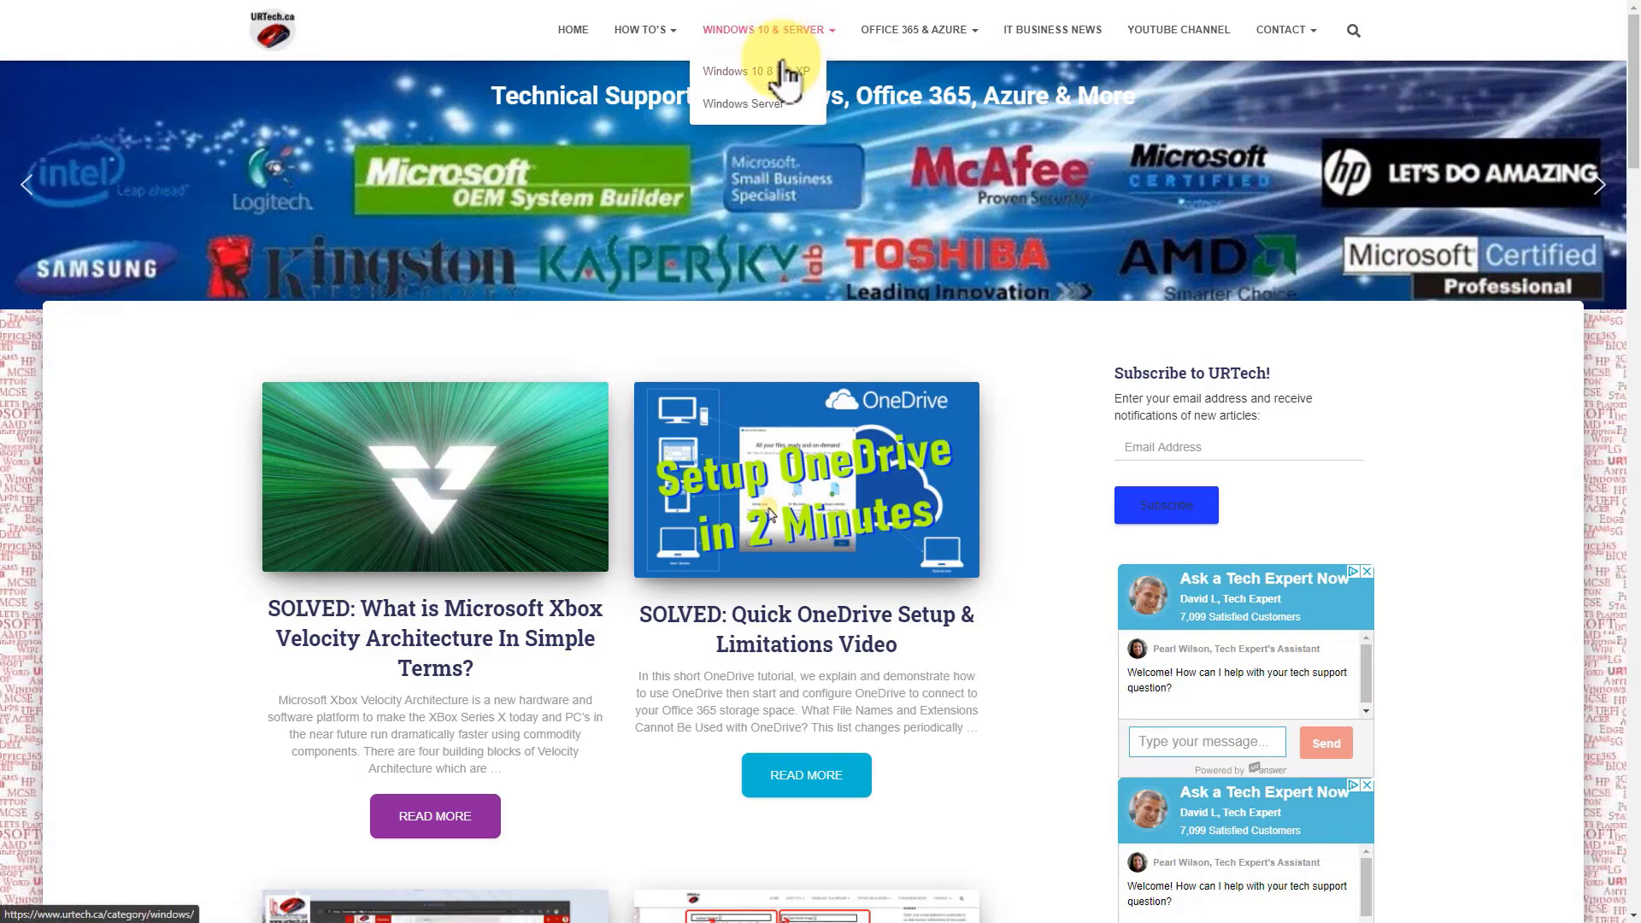
mouse_move(906, 47)
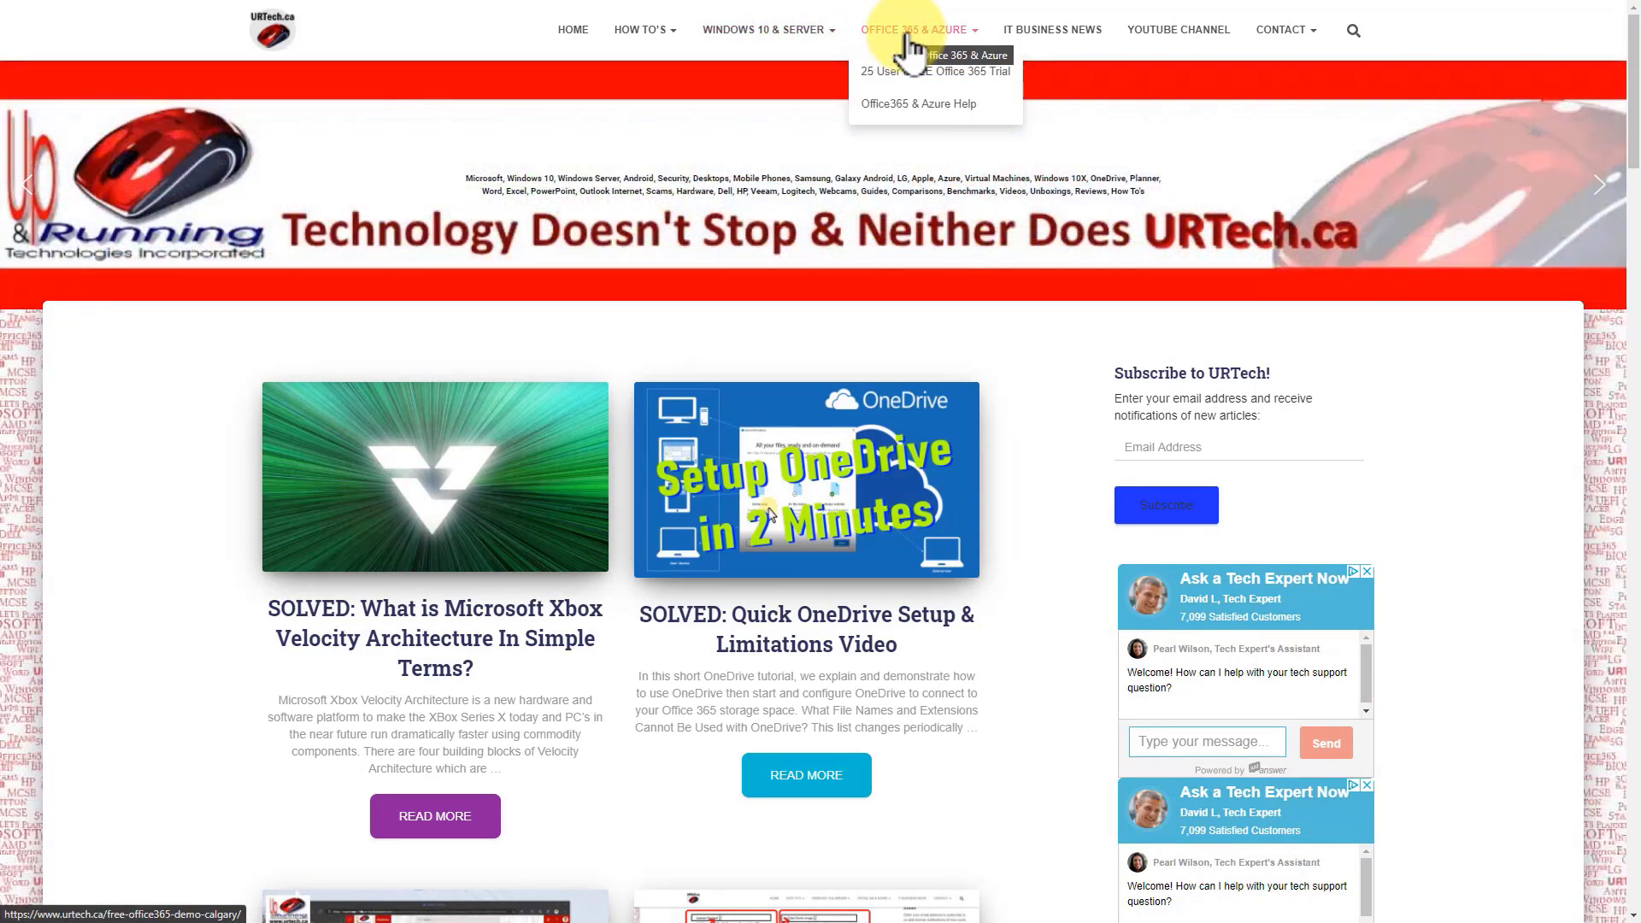
mouse_move(644, 29)
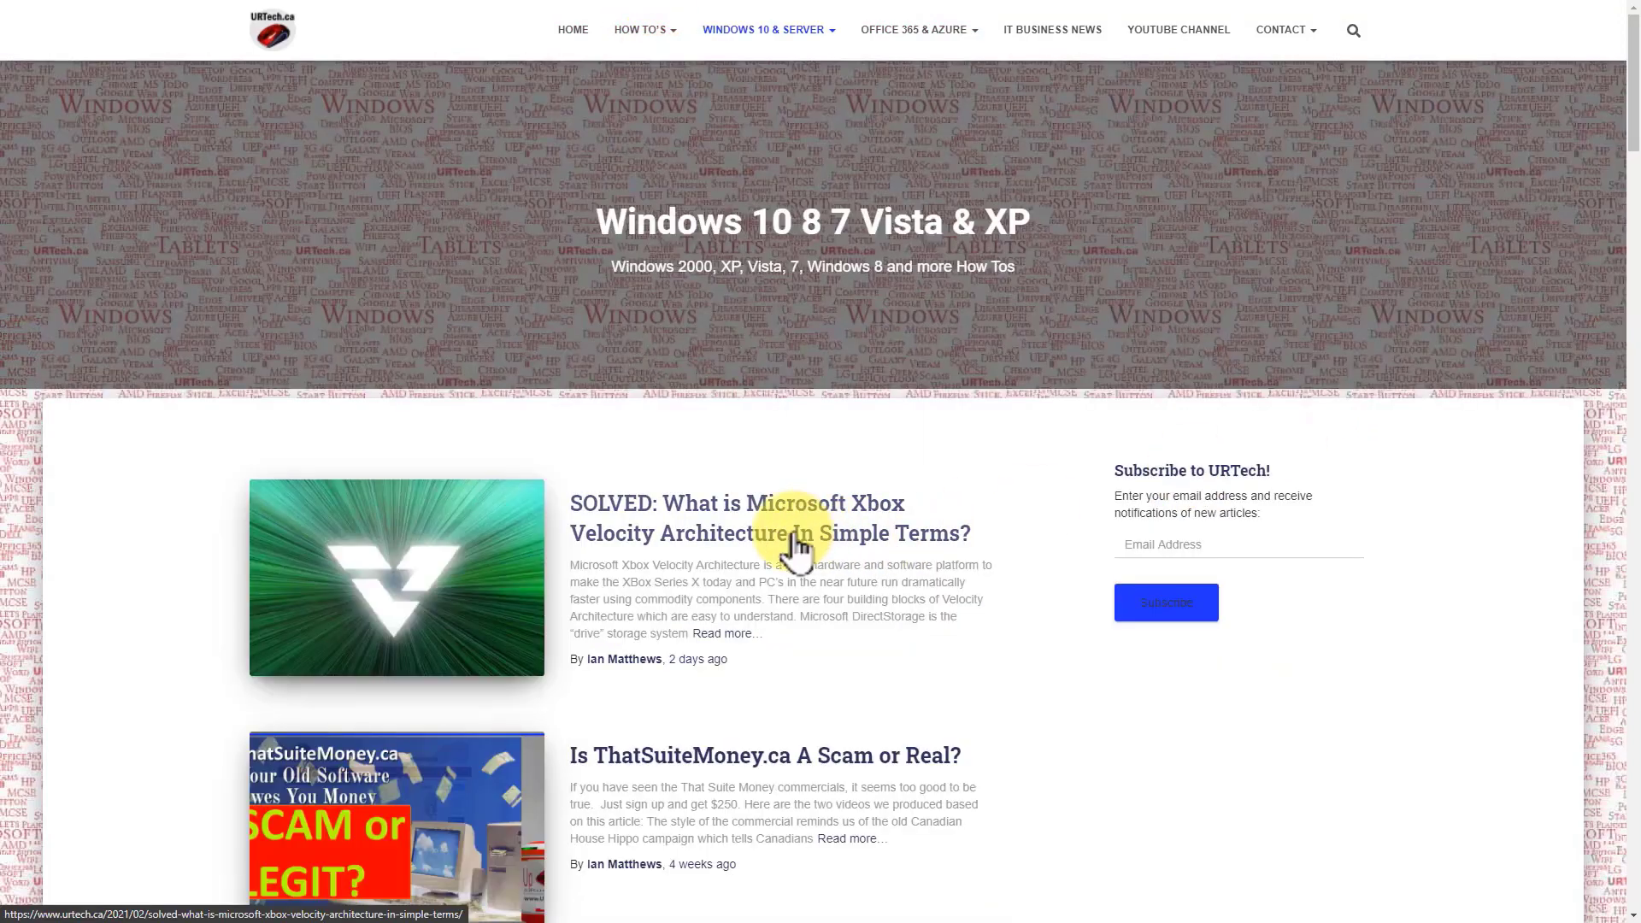
scroll(769, 564, down, 4)
scroll(760, 590, down, 4)
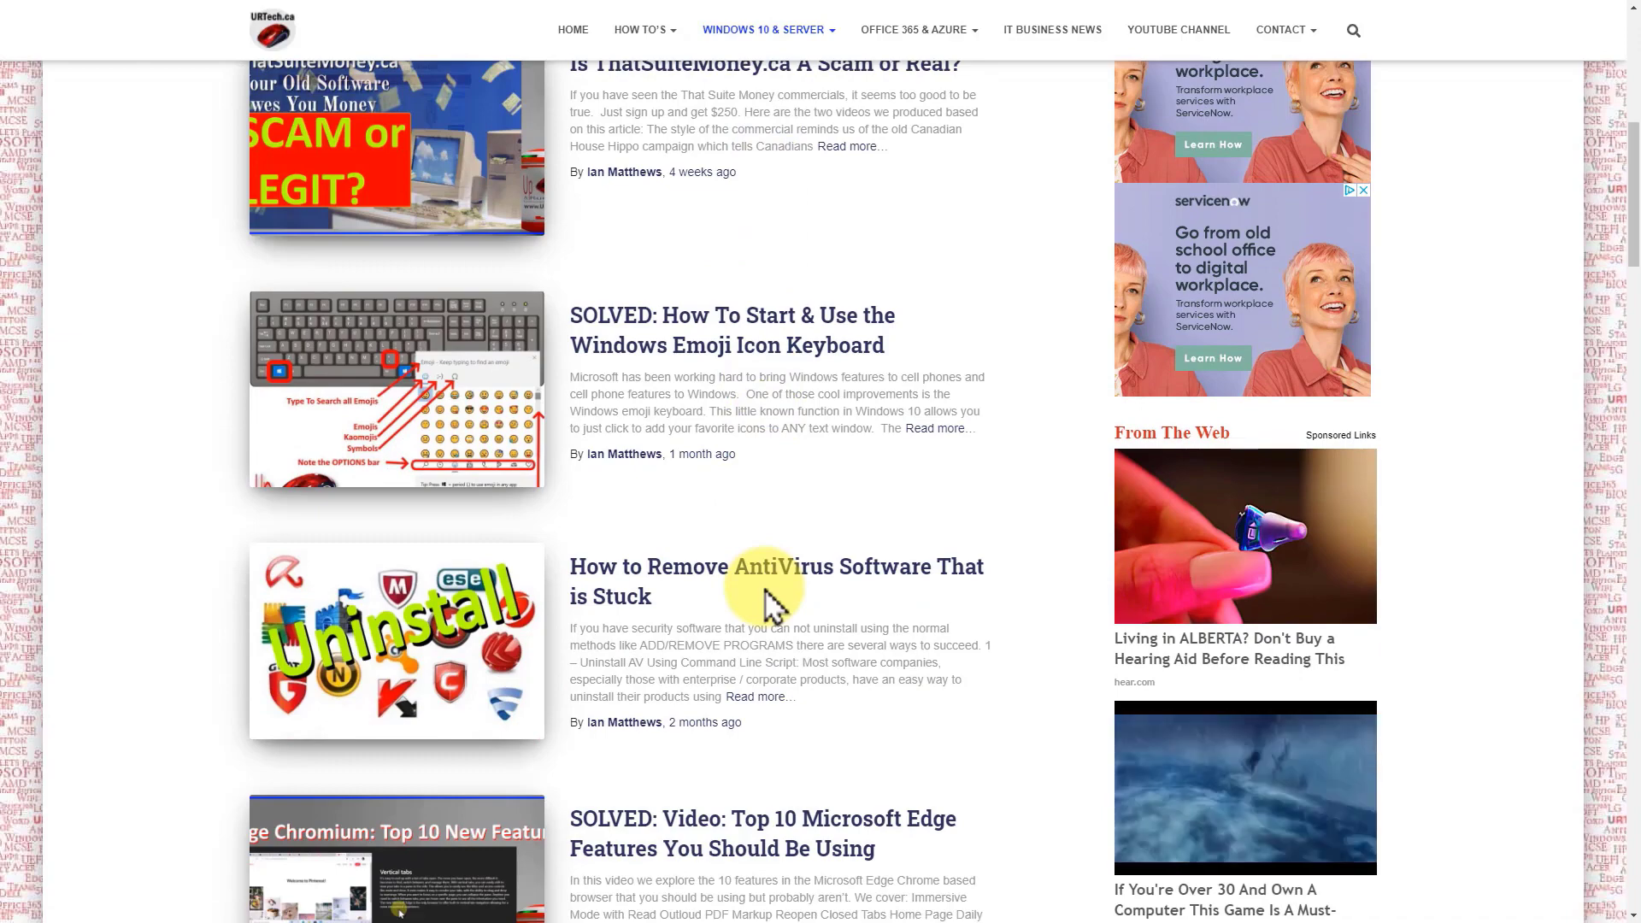
scroll(717, 594, down, 3)
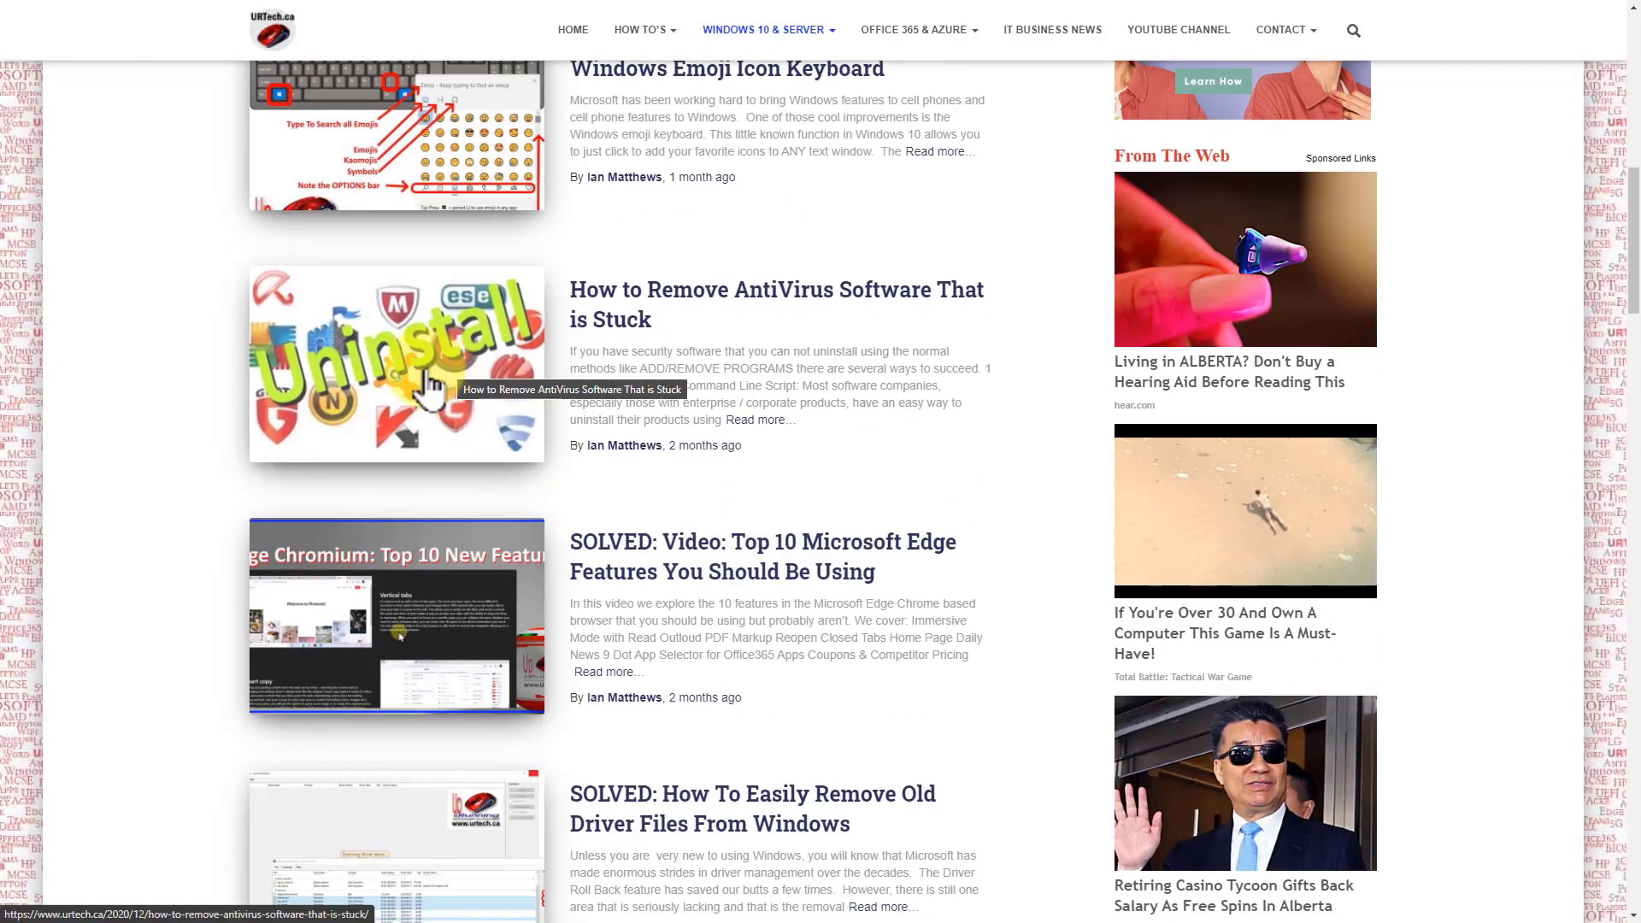
scroll(472, 352, down, 3)
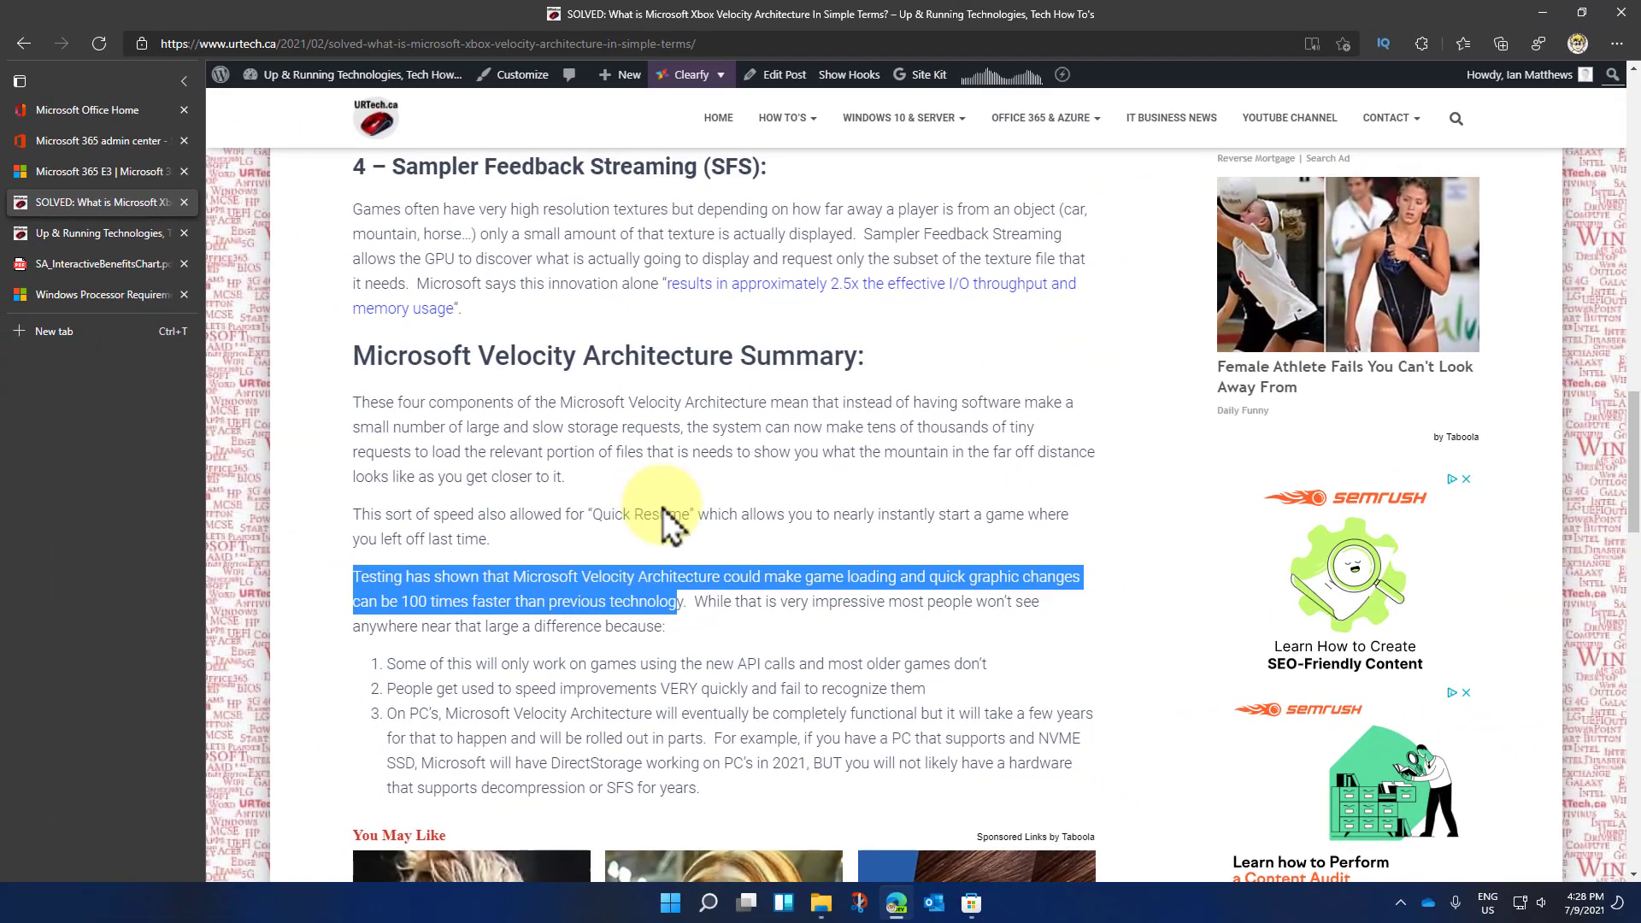
Switch to File Explorer, launch iexplore.exe from the Internet Explorer program folder, and close the duplicate MSN page
click(710, 327)
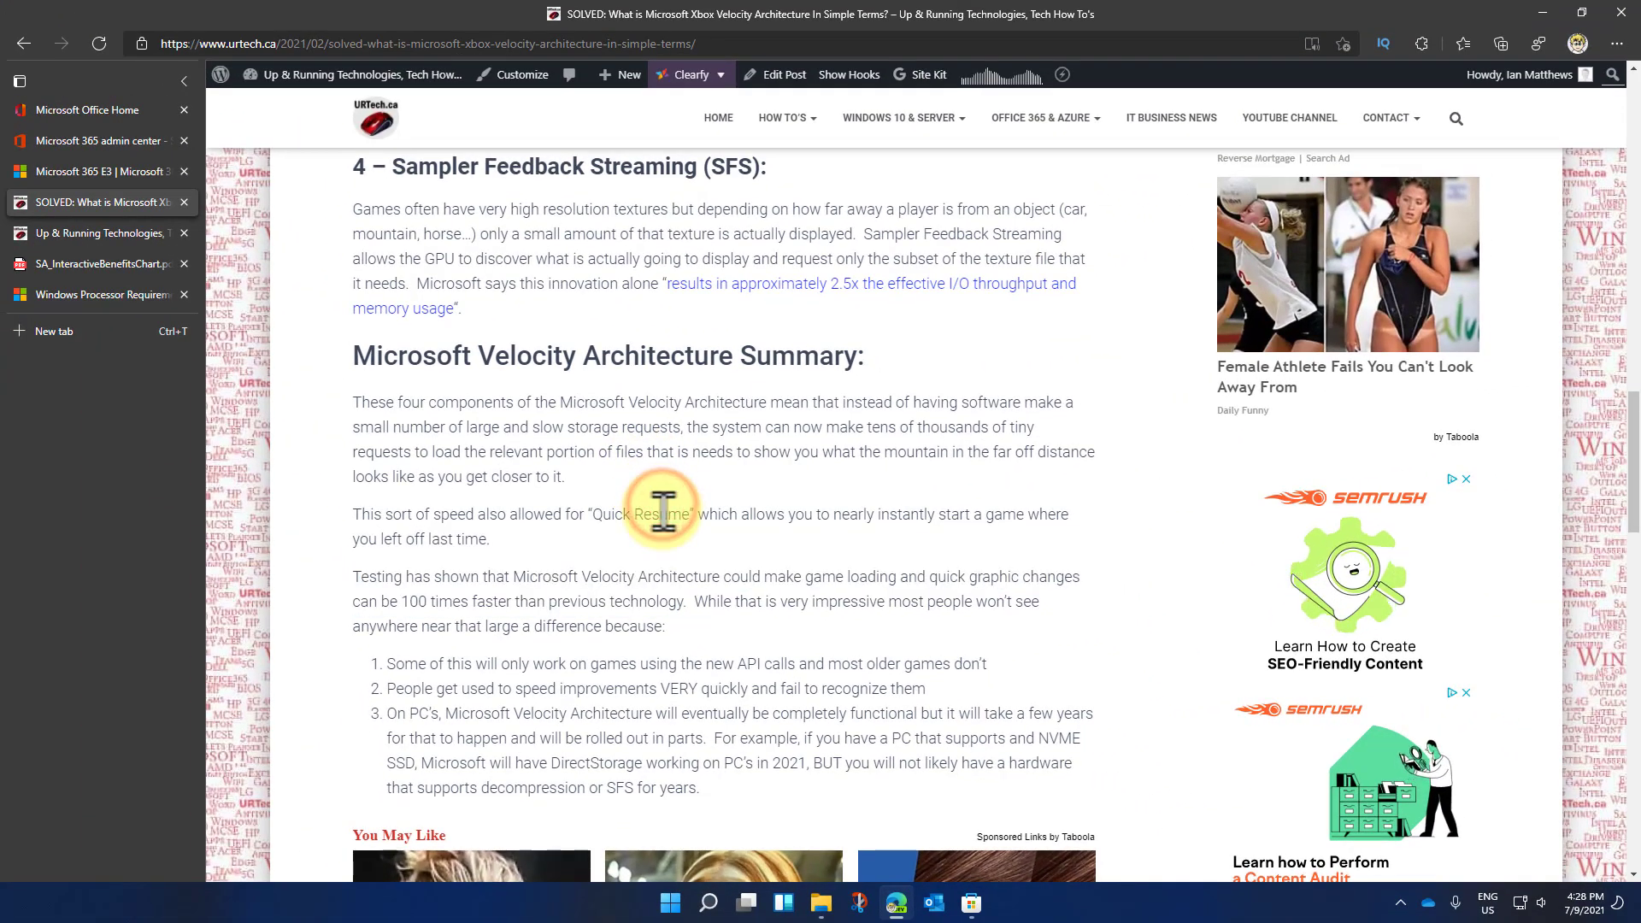
mouse_move(899, 913)
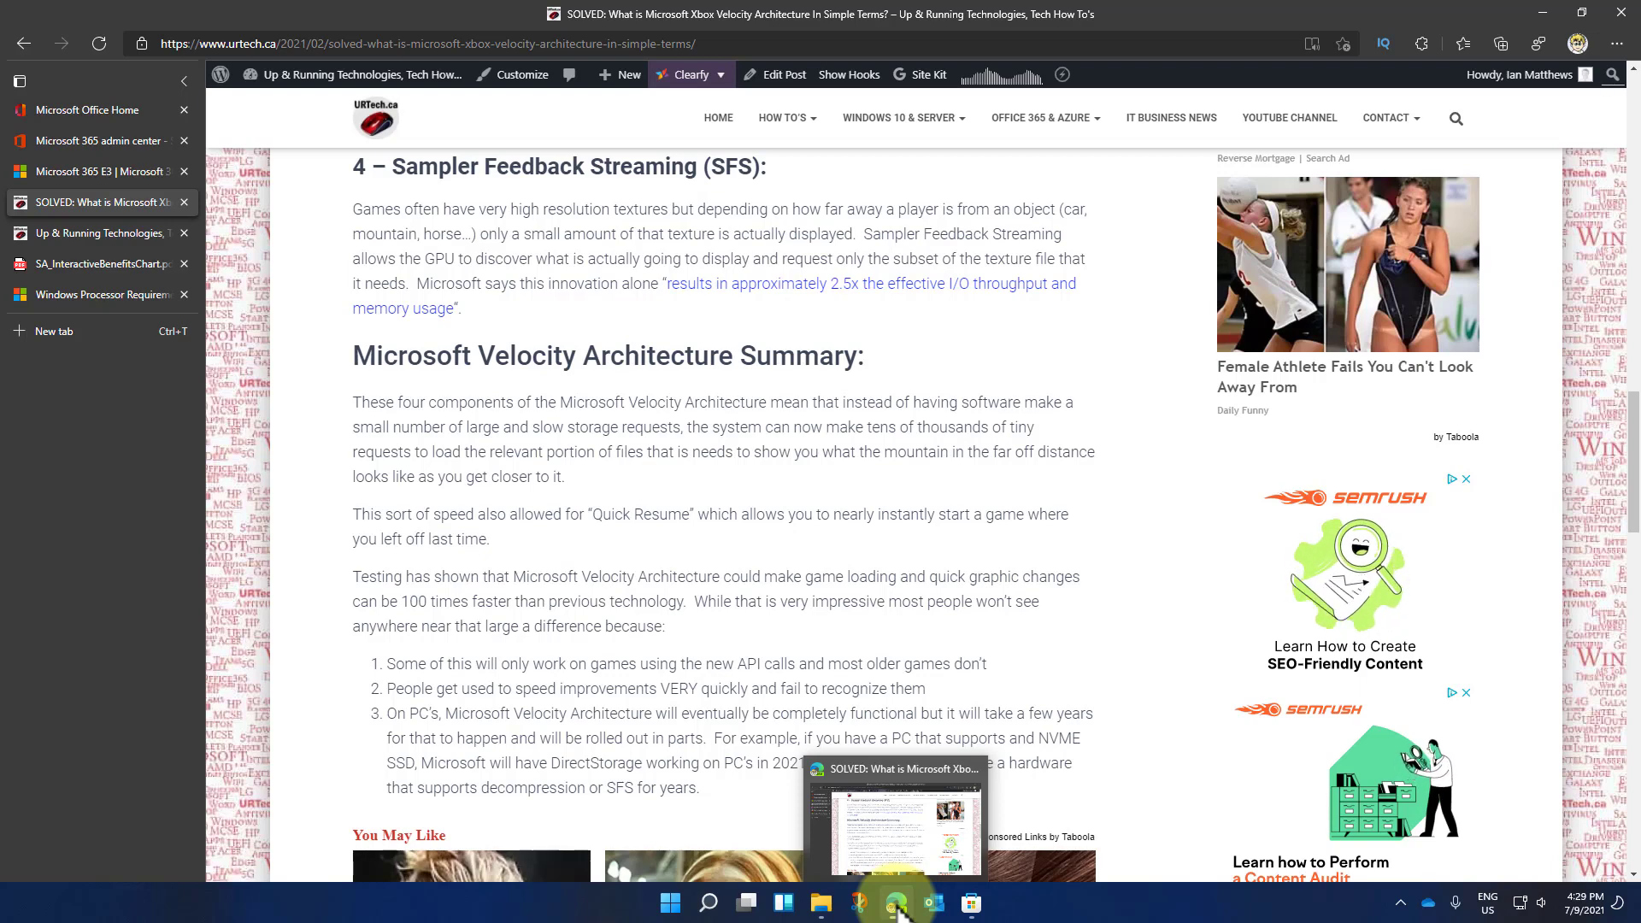
click(820, 904)
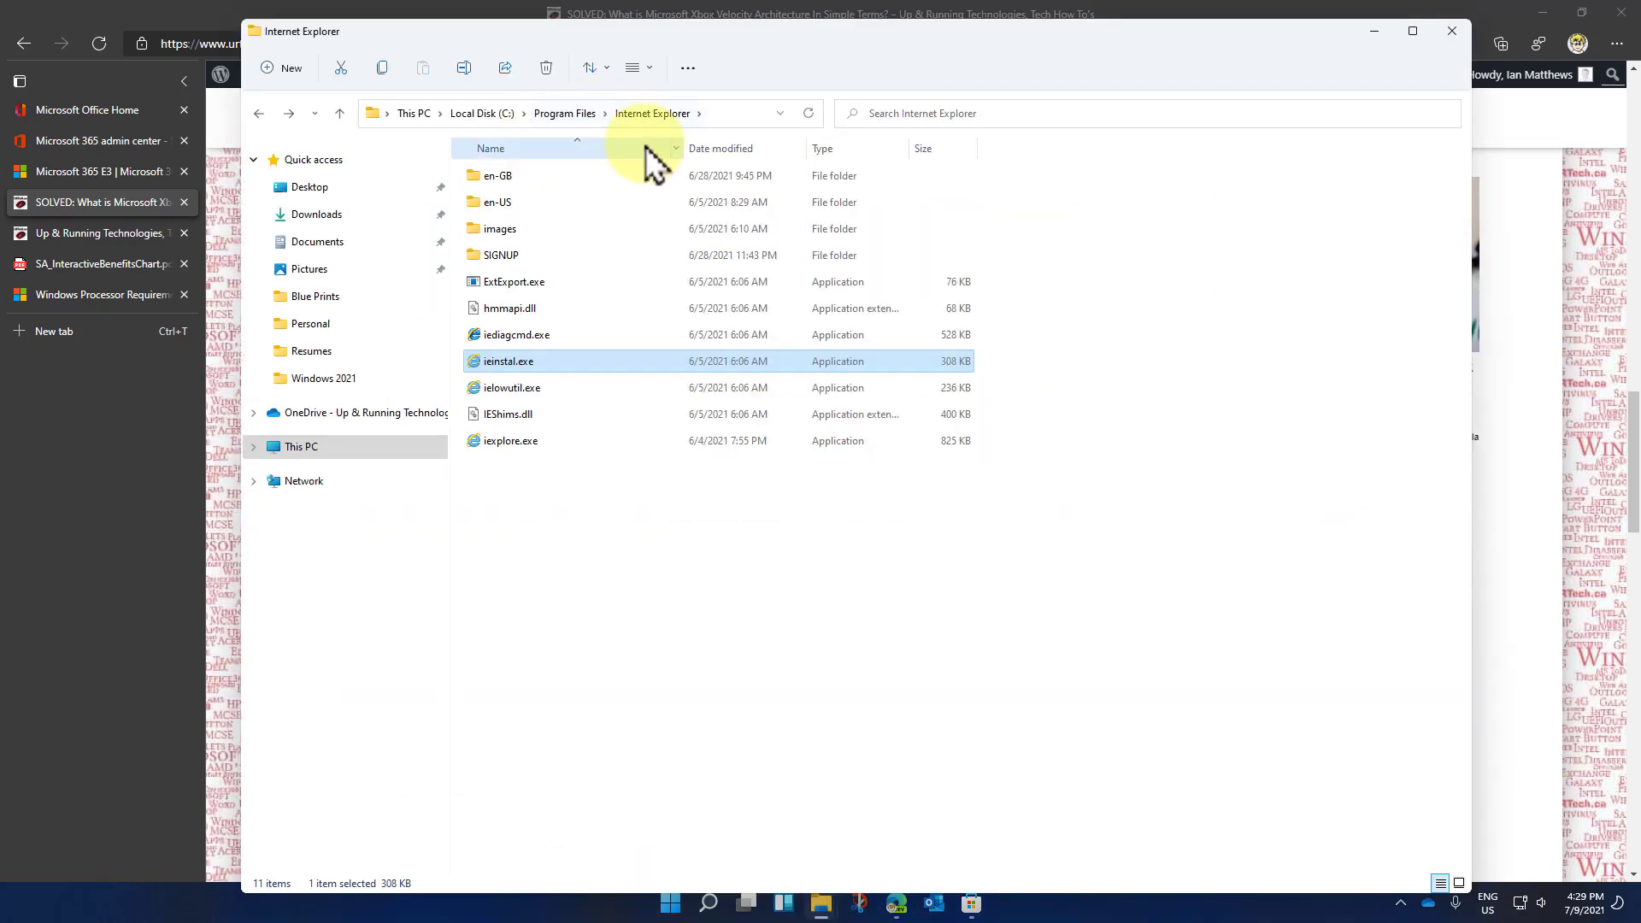
click(524, 441)
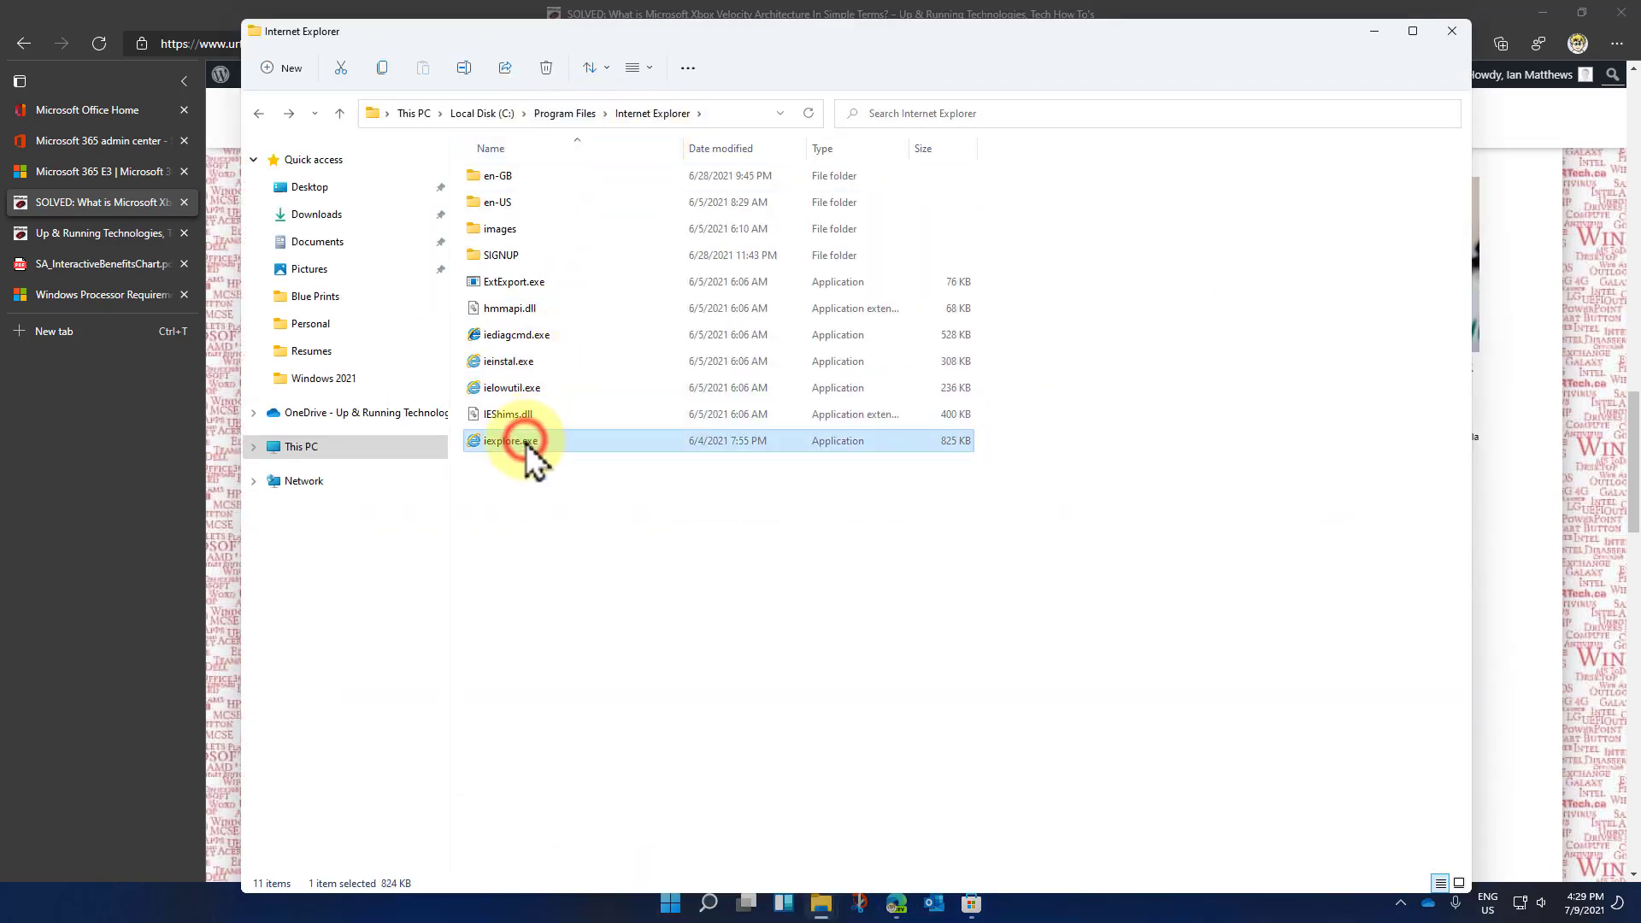
double_click(524, 441)
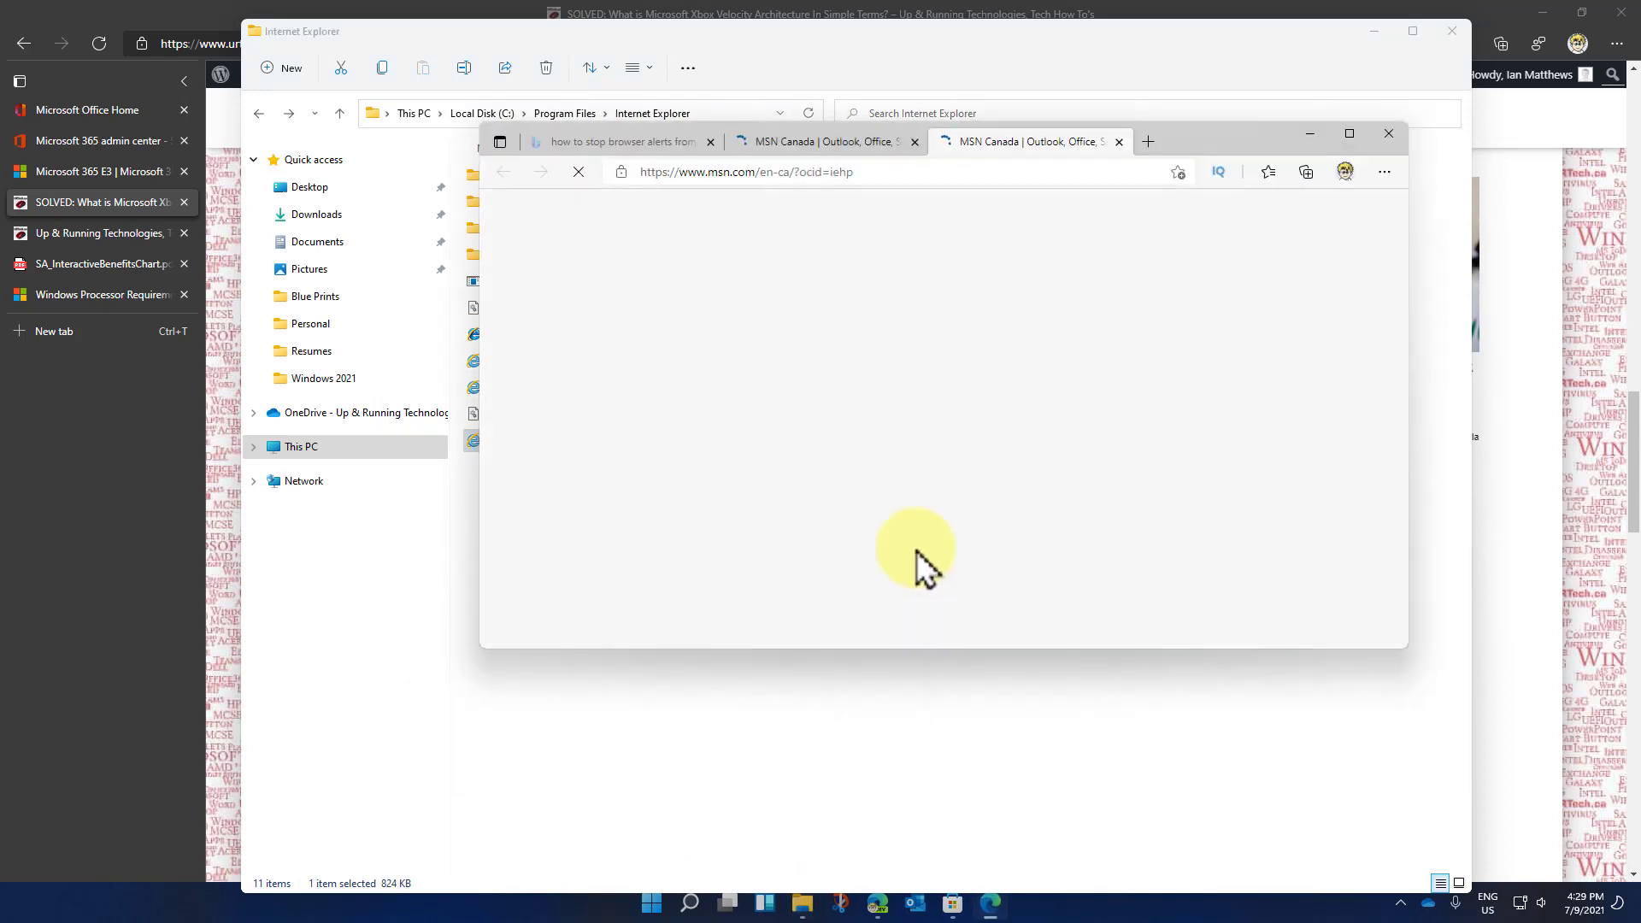
click(915, 141)
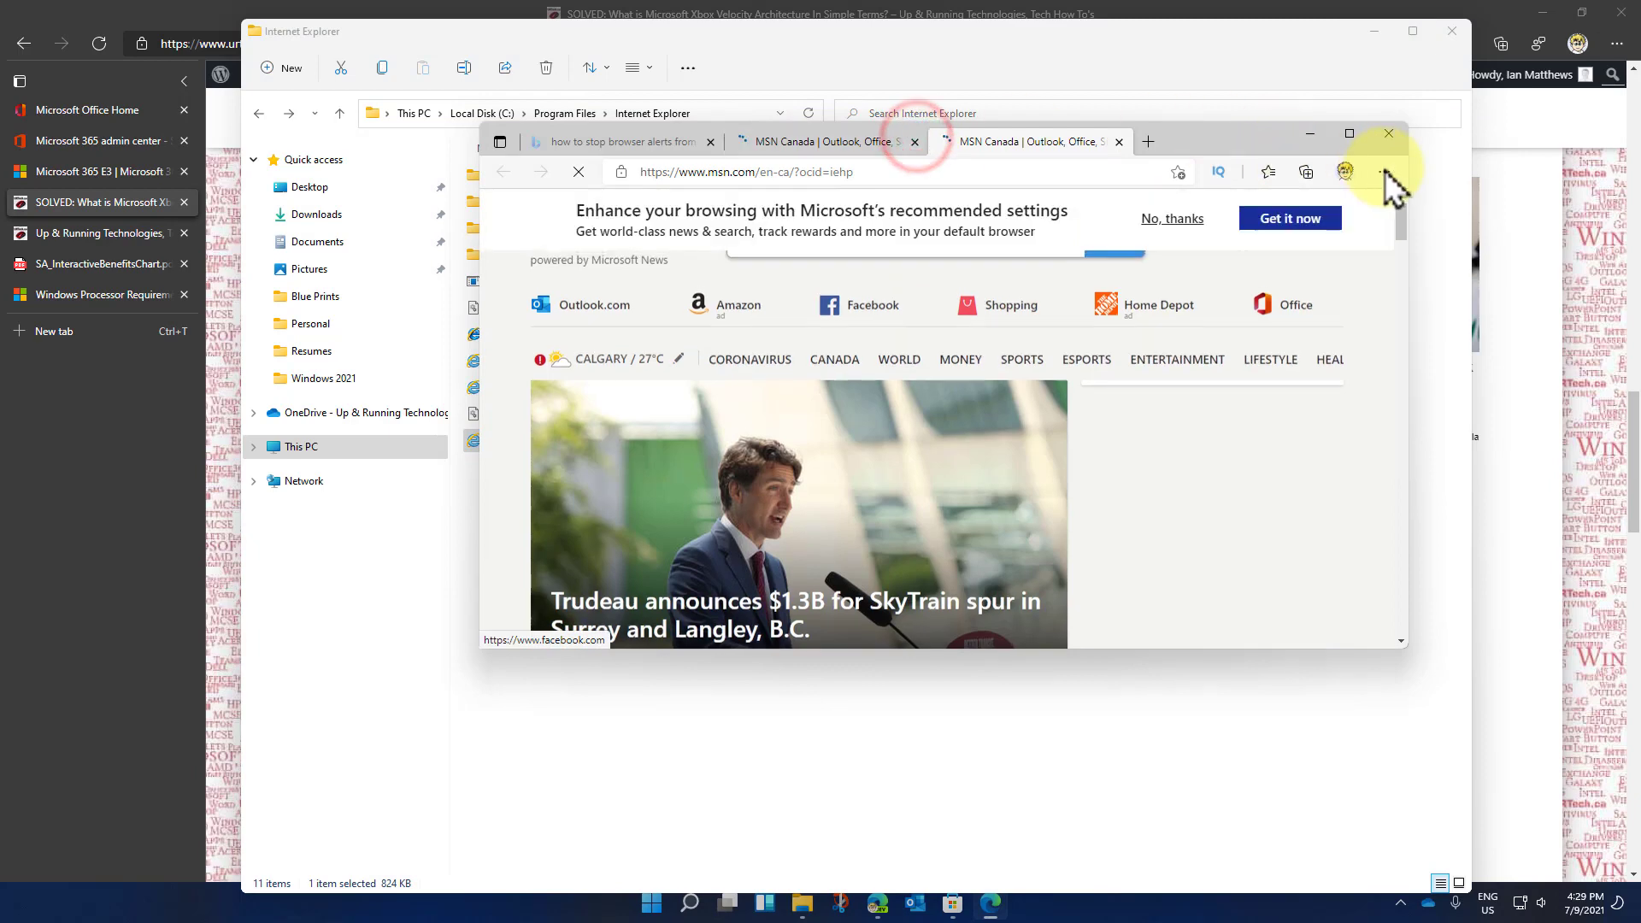
View the About Microsoft Edge page, highlight its Chromium open source project note, and minimize the browser window
click(1384, 172)
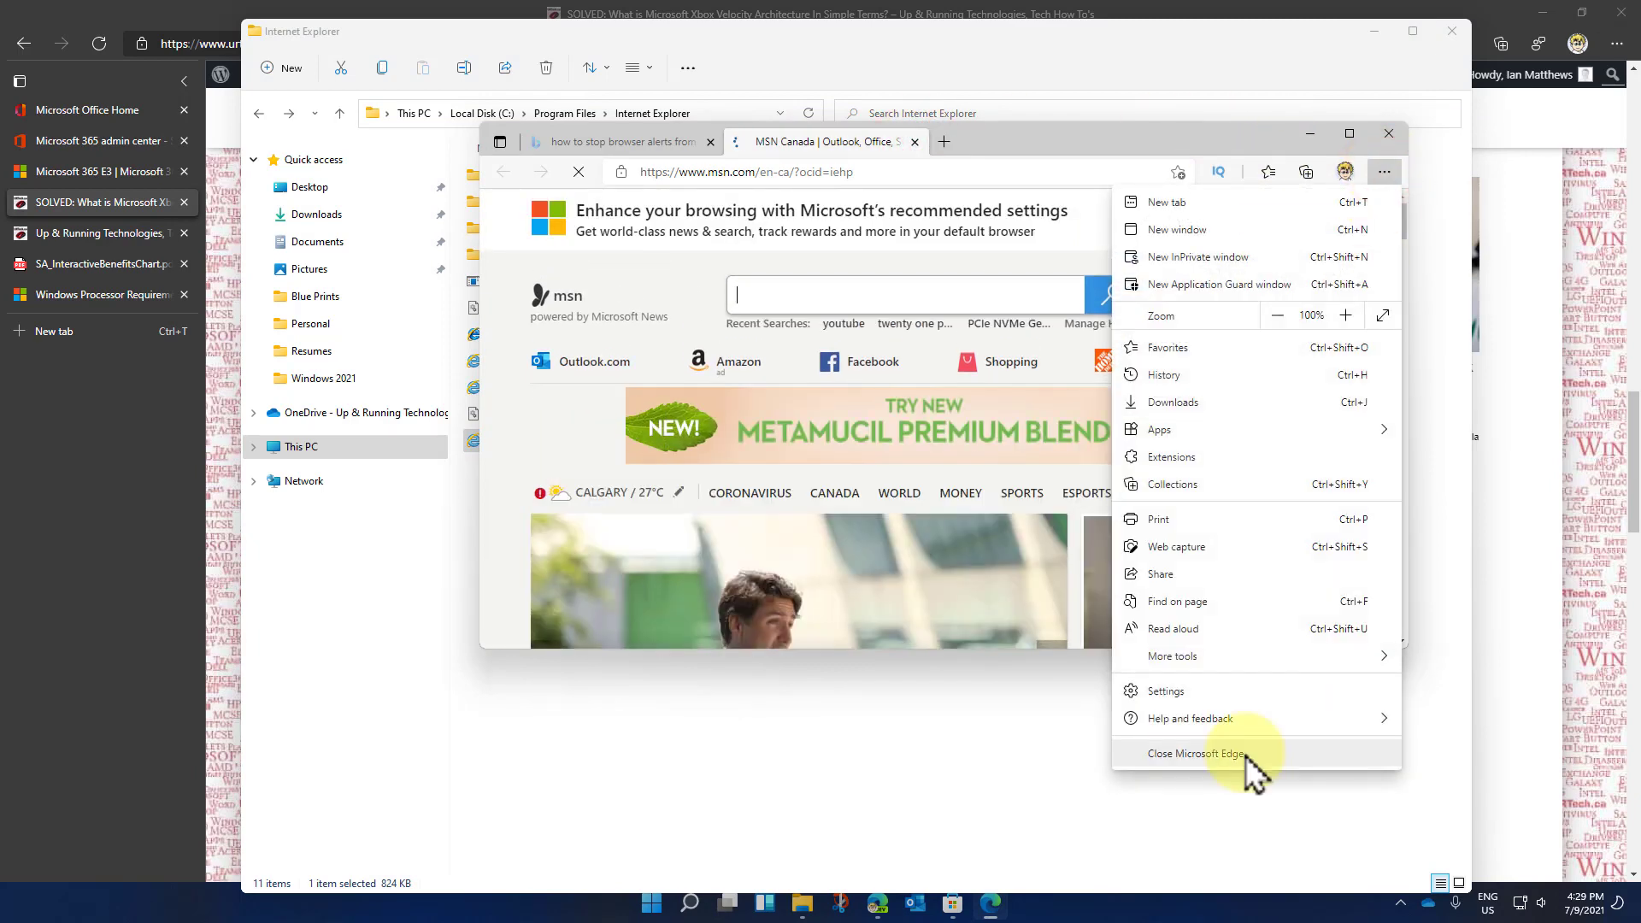
mouse_move(1255, 722)
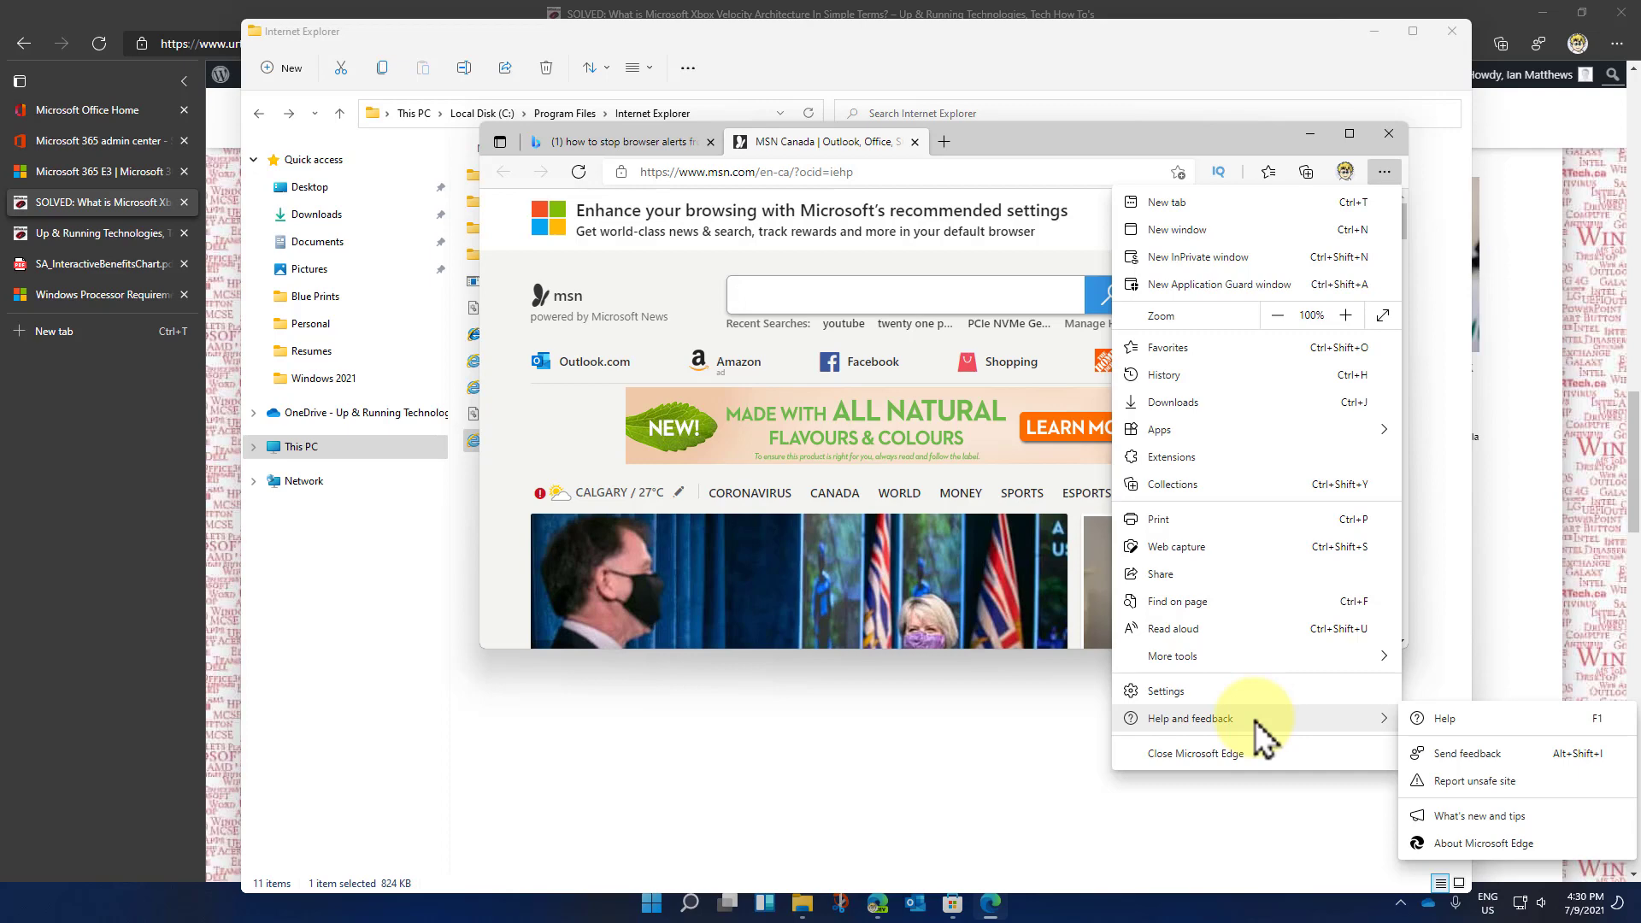
click(1453, 719)
click(1453, 842)
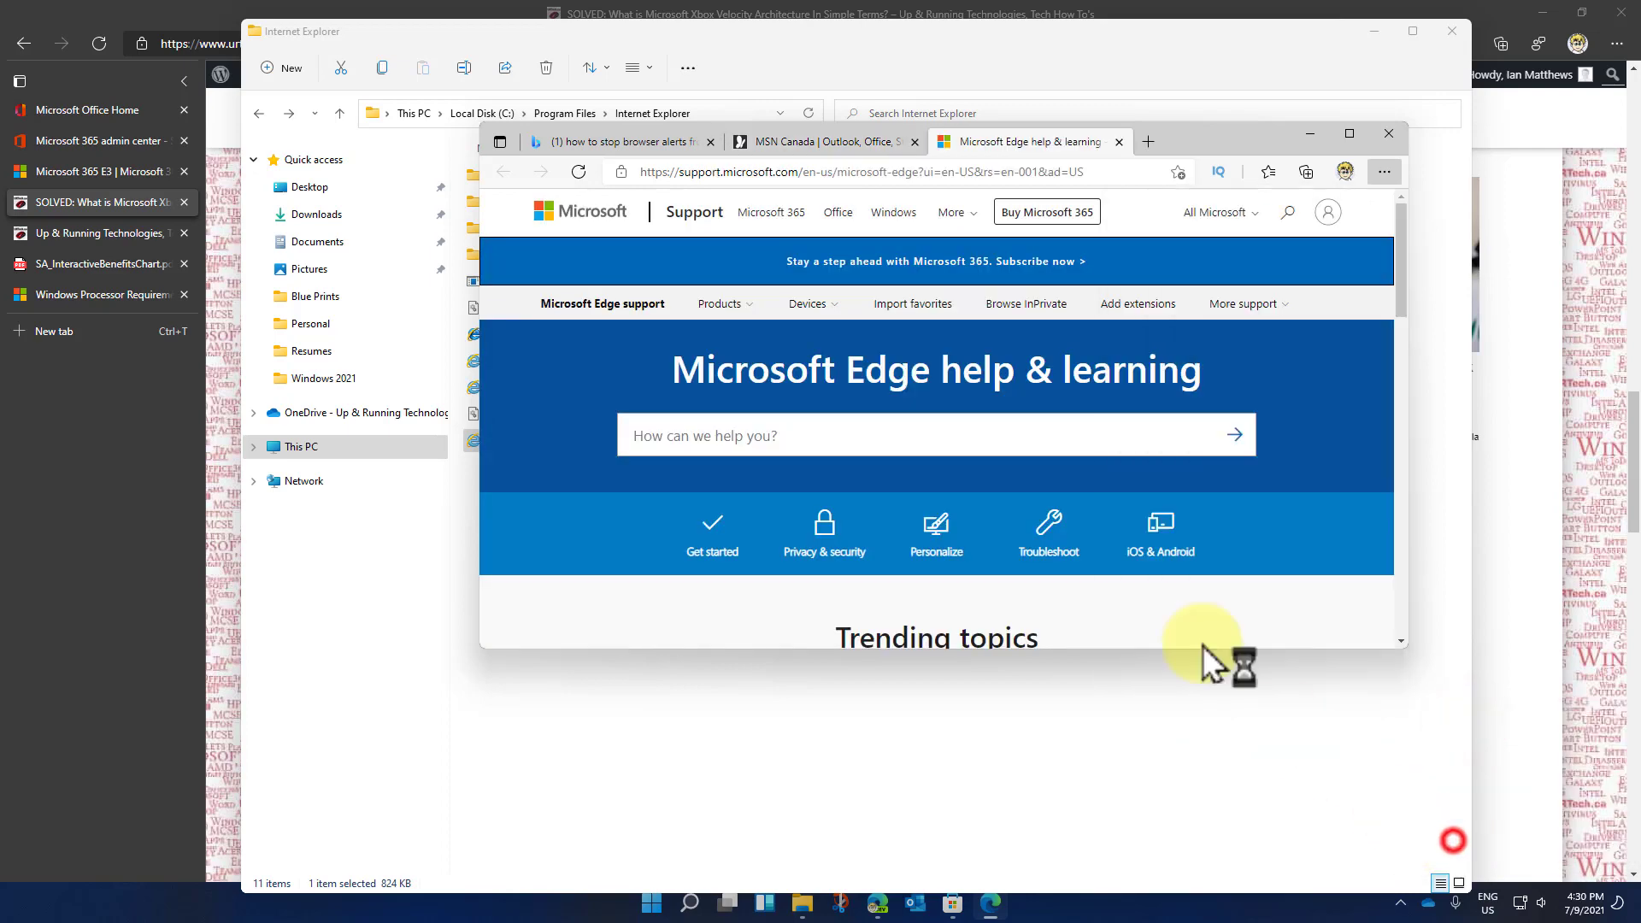
drag(931, 466, 1131, 468)
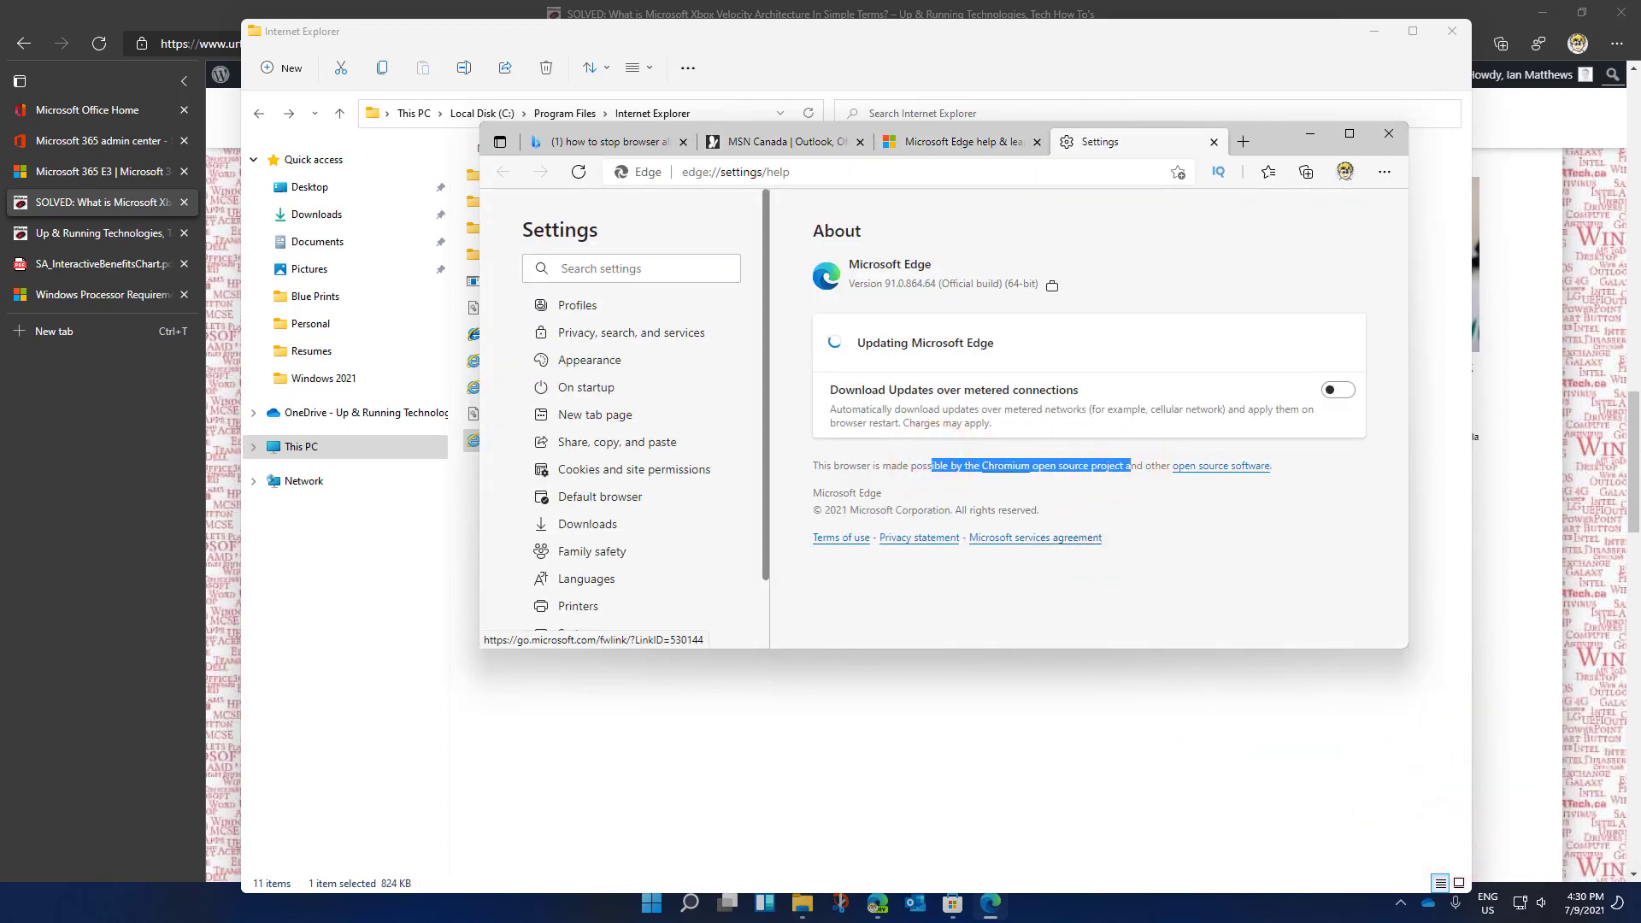
click(1310, 137)
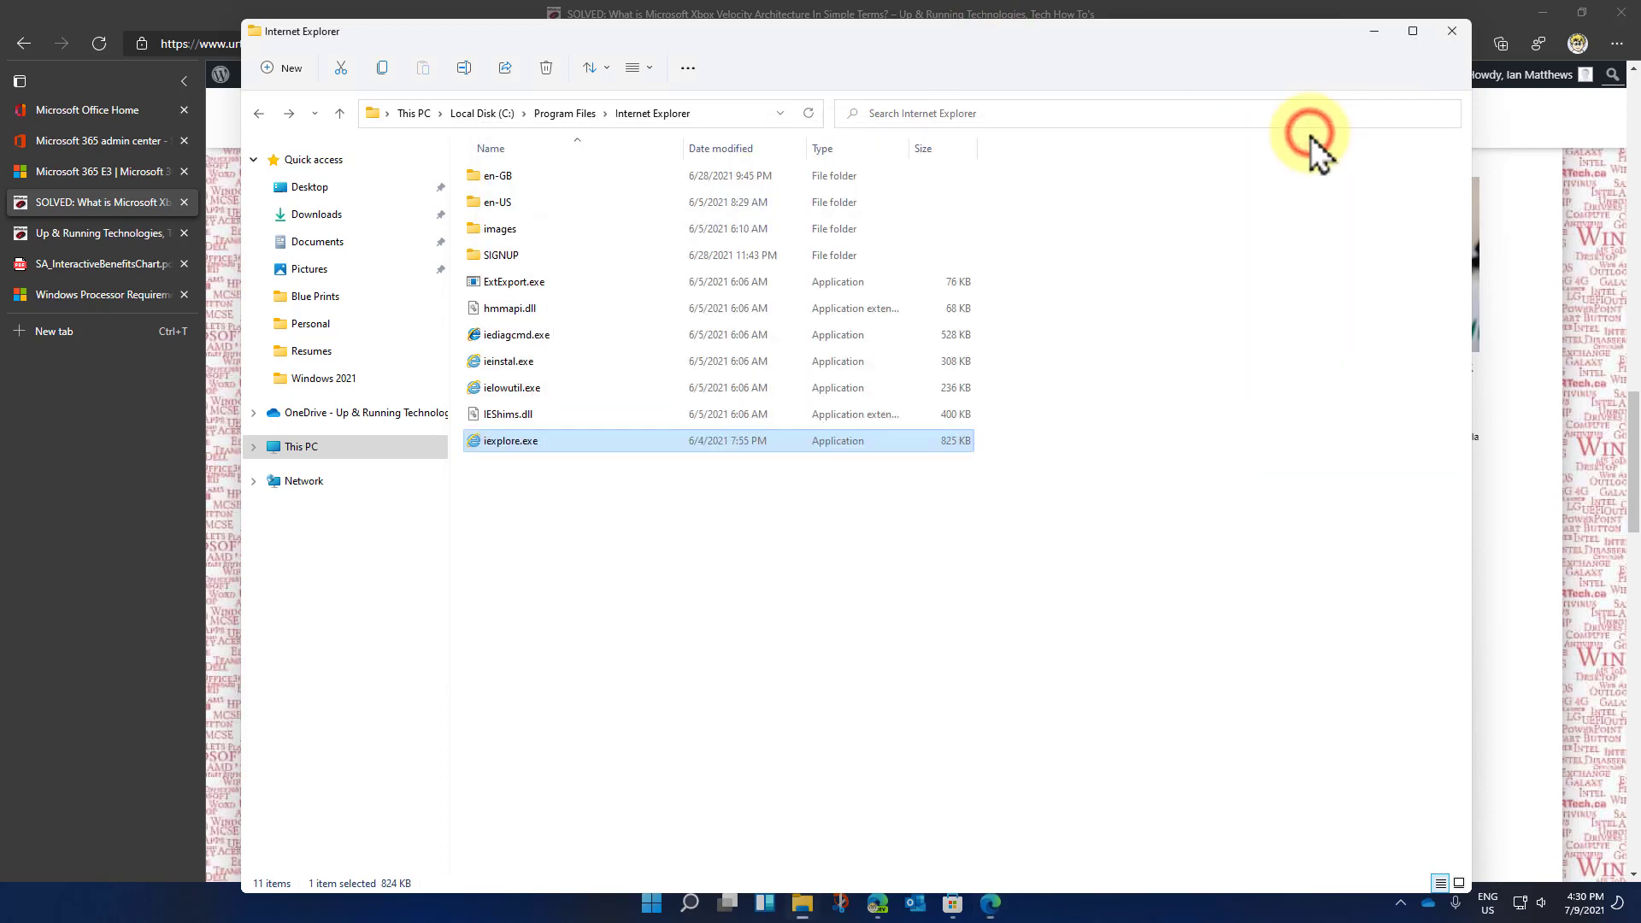
Check the file details in the properties of iexplore.exe and close the dialog
right_click(494, 442)
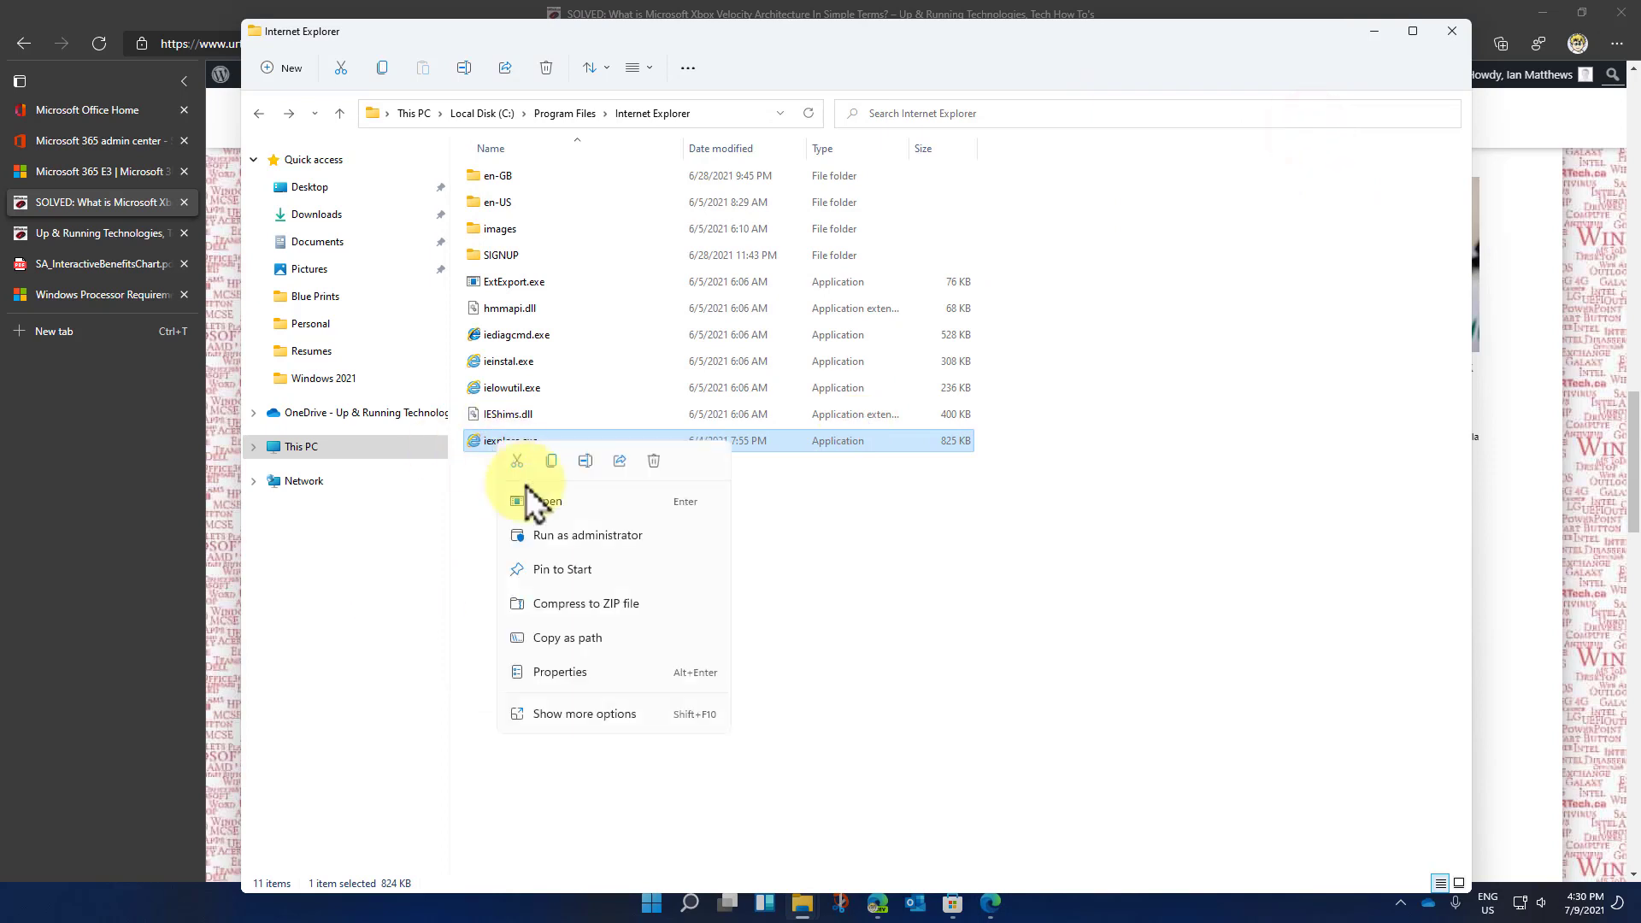
click(582, 669)
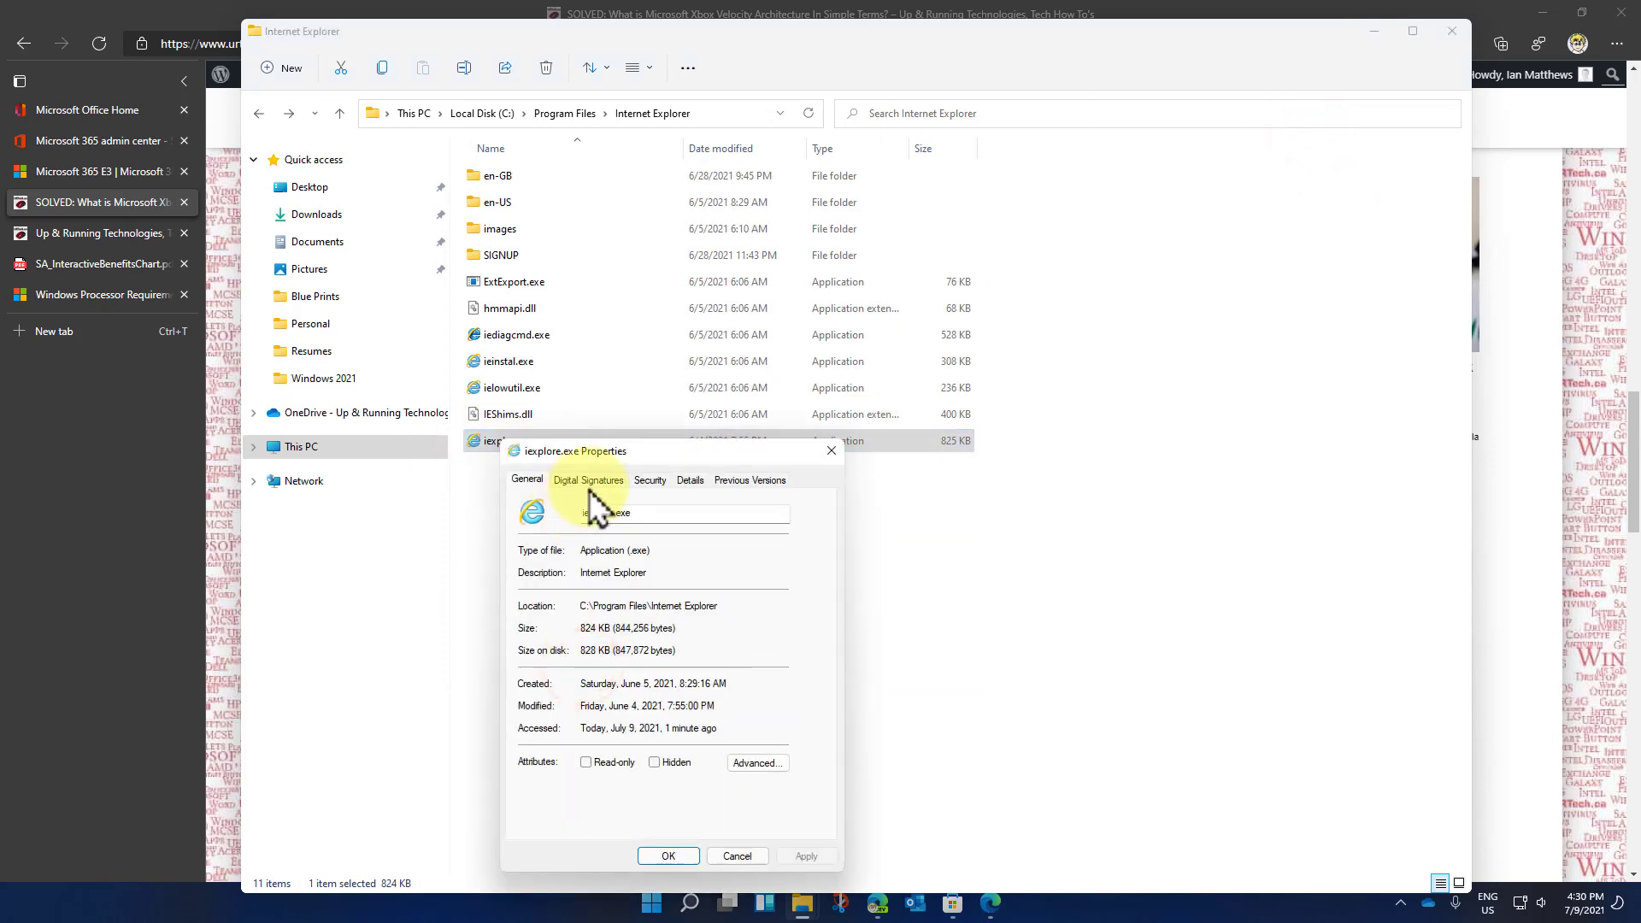
click(691, 482)
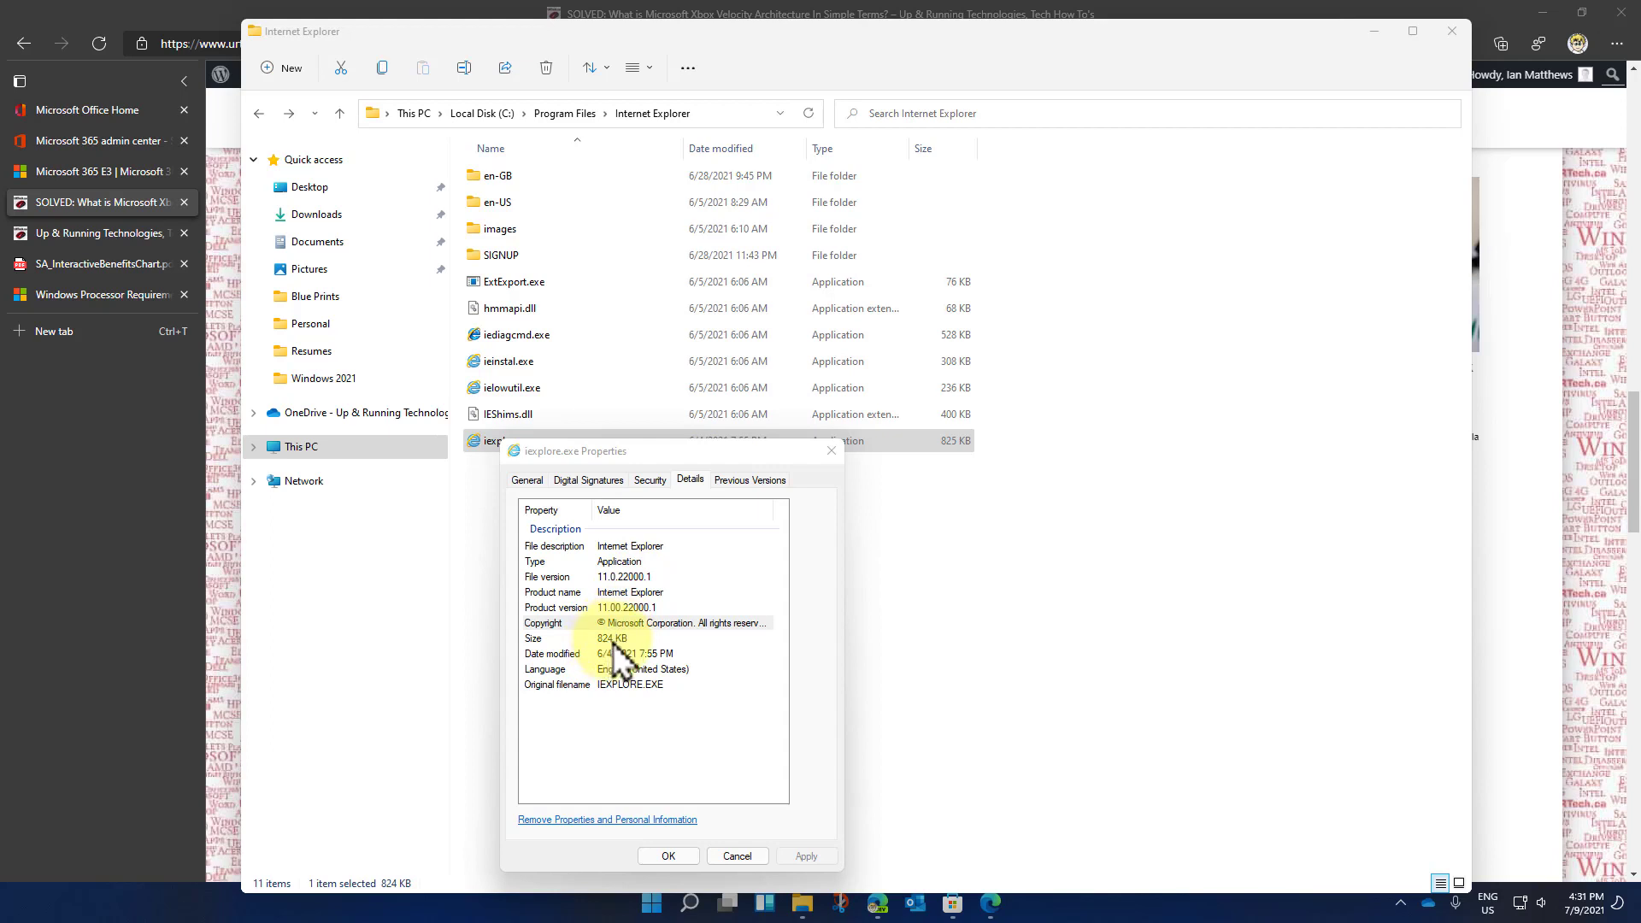
click(833, 450)
Go to the 7-Zip program folder and view the compatibility settings of 7z.exe without changing them
click(285, 114)
click(288, 114)
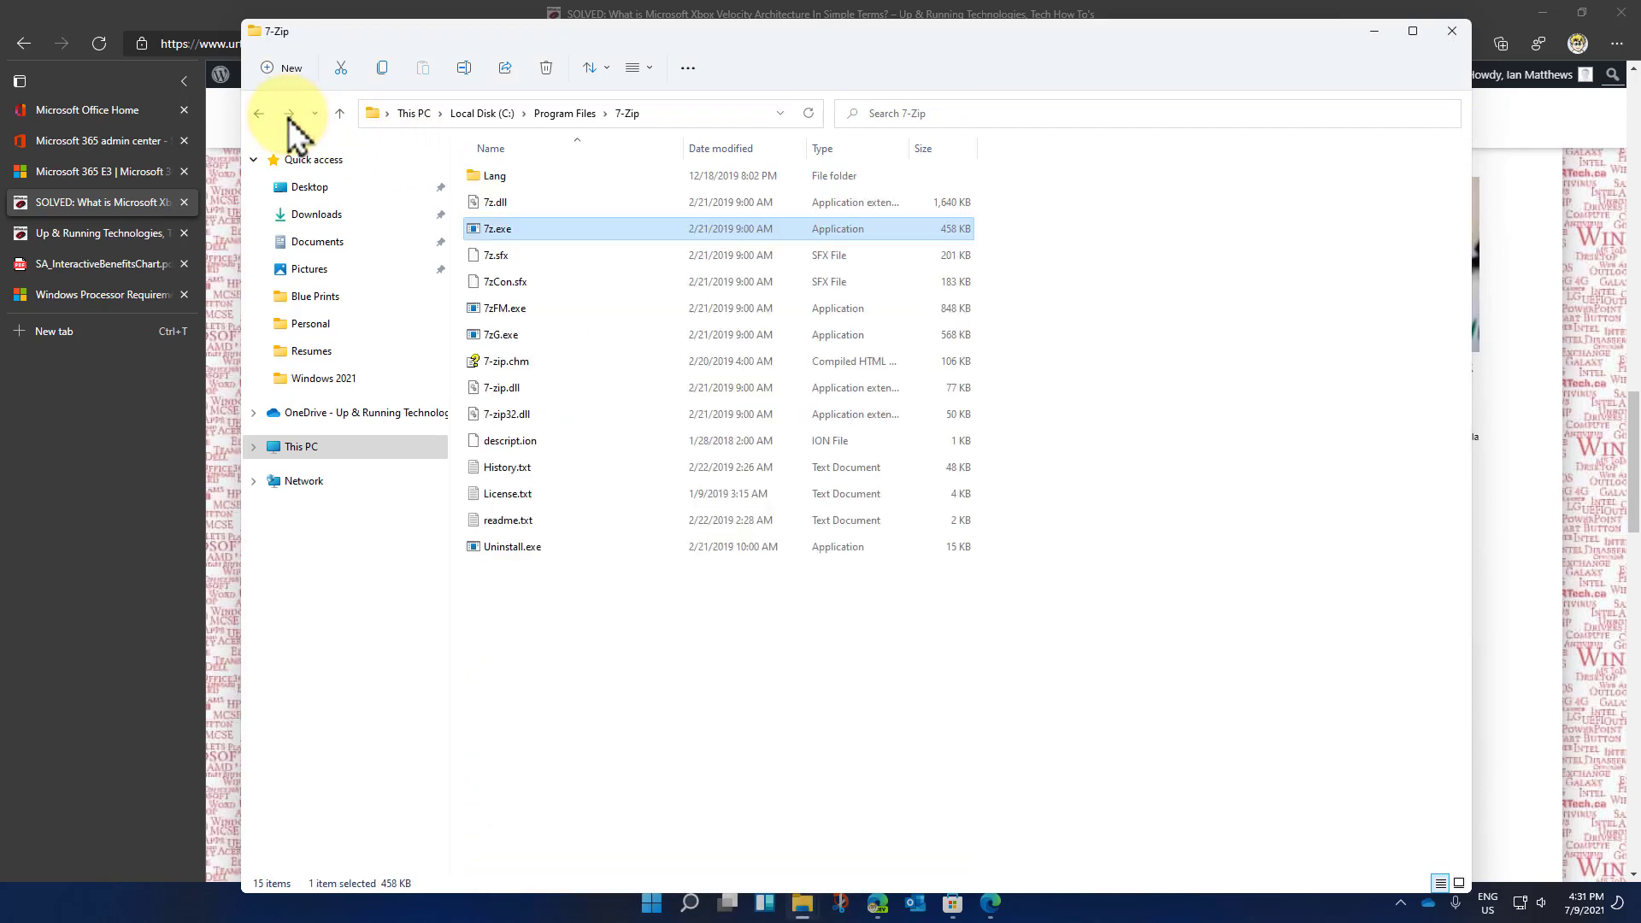
right_click(509, 246)
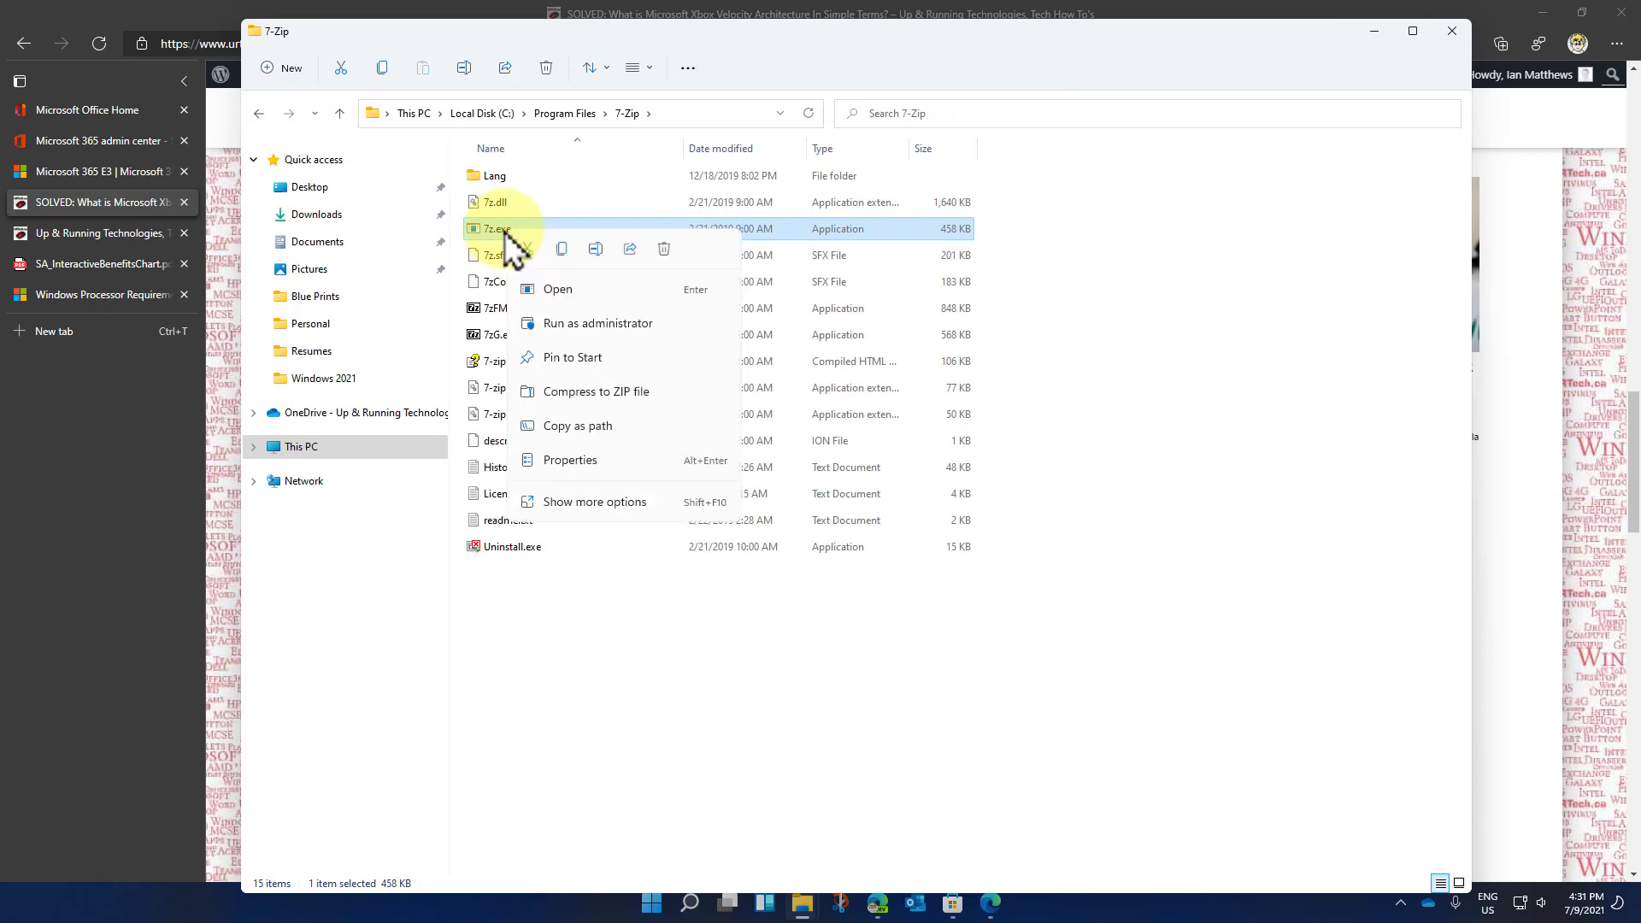
click(573, 465)
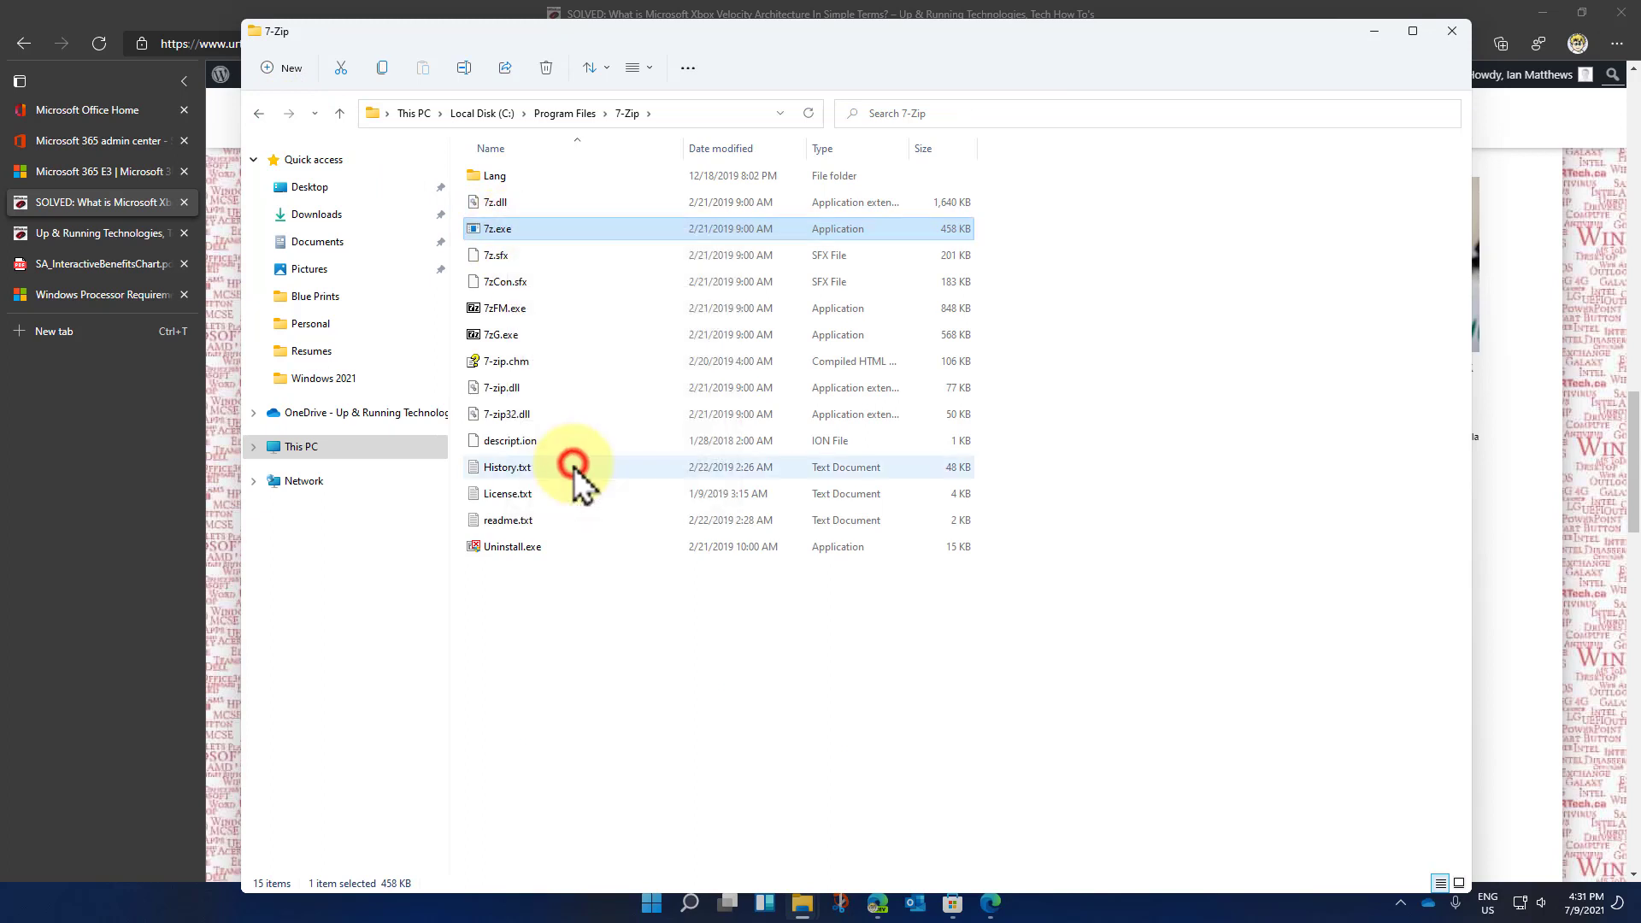
click(586, 270)
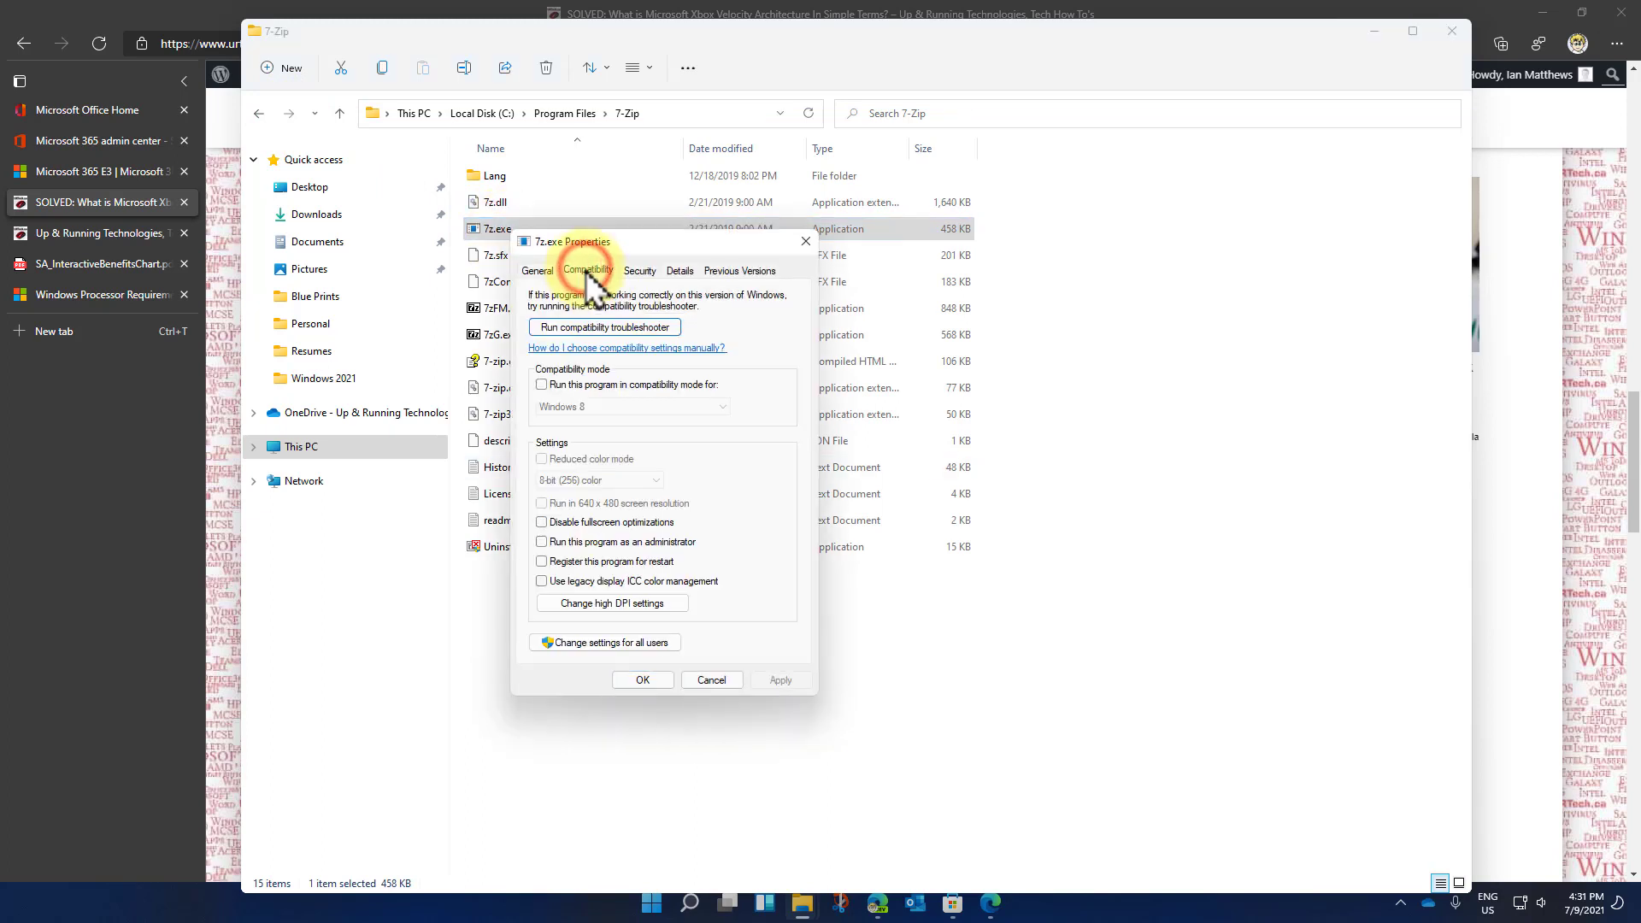
click(722, 680)
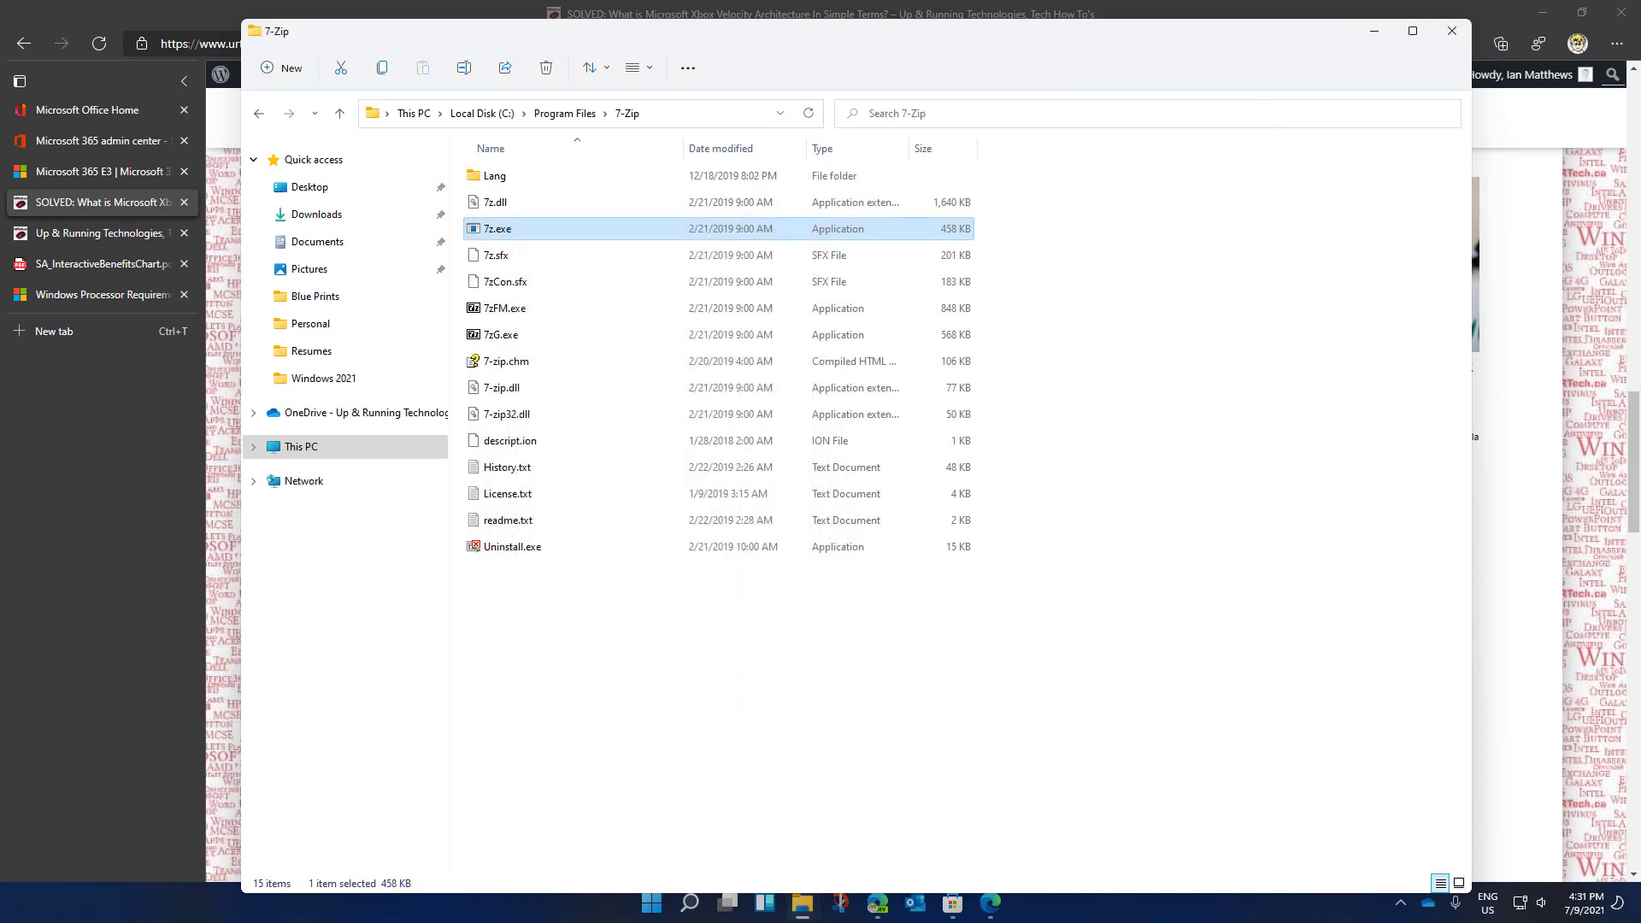
Examine the short and the expanded set of context commands for 7z.exe, and dismiss them
right_click(505, 228)
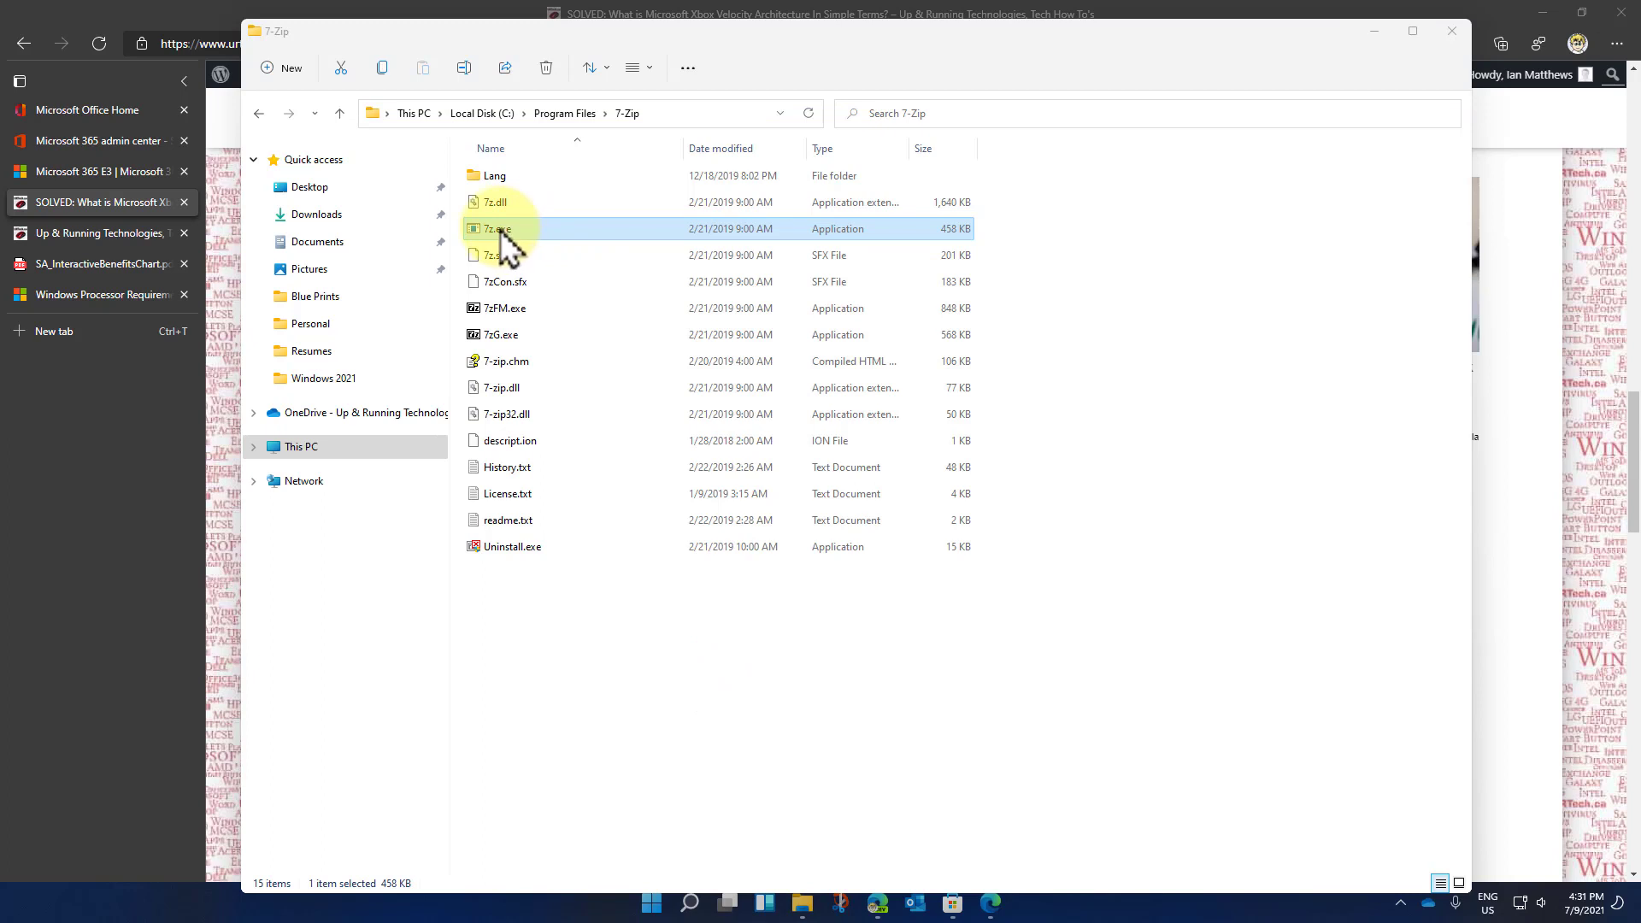
right_click(503, 232)
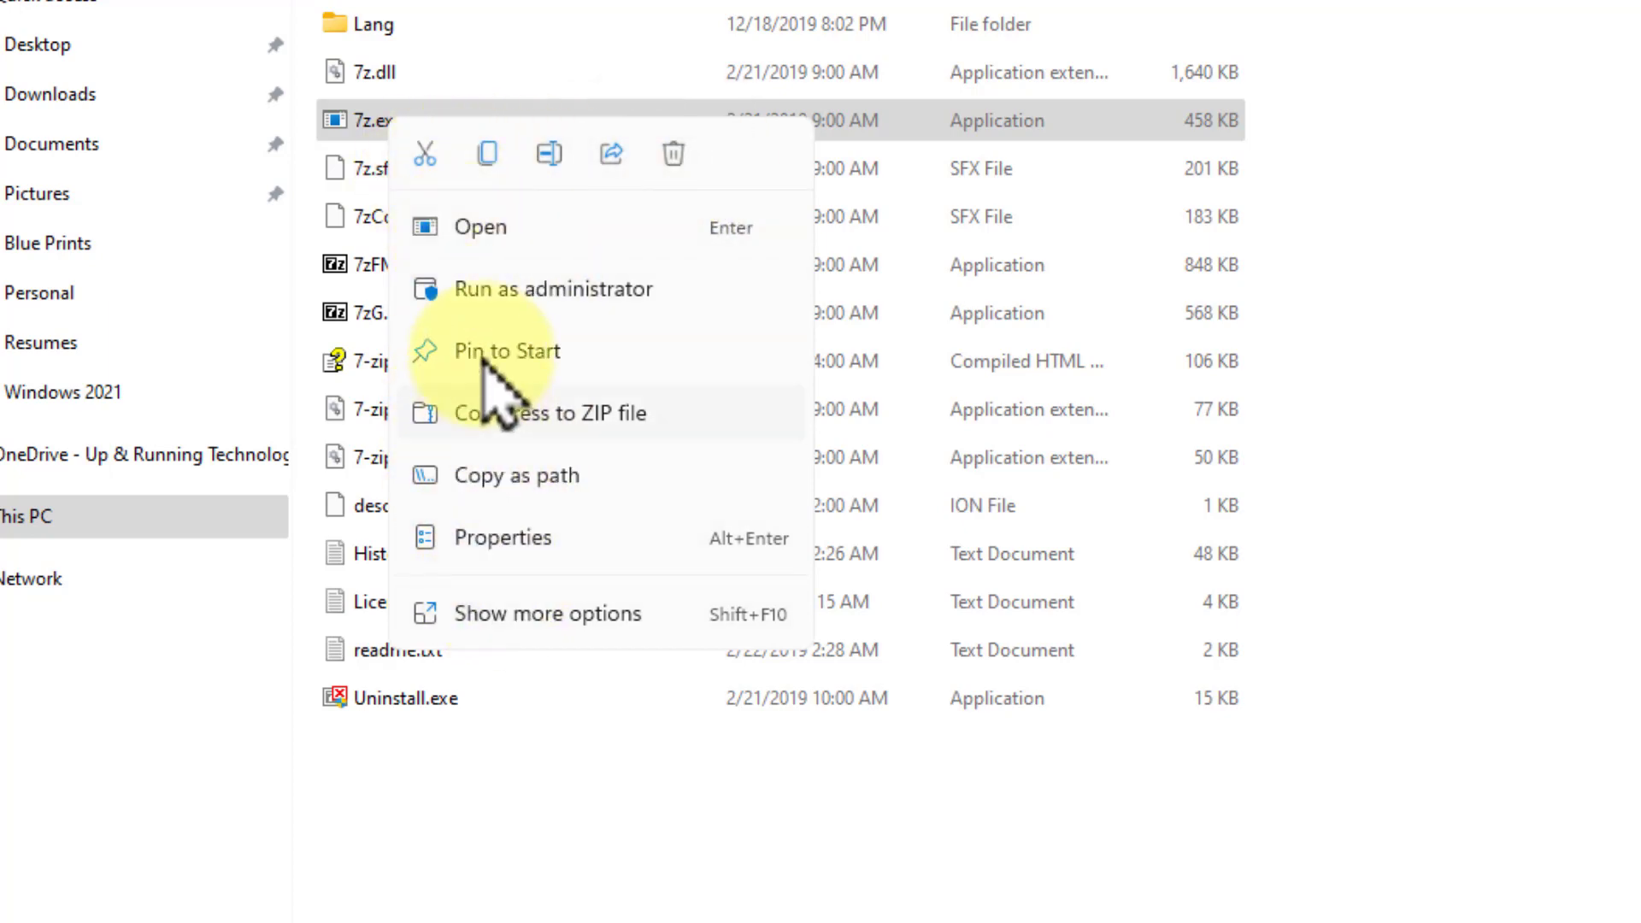
click(525, 622)
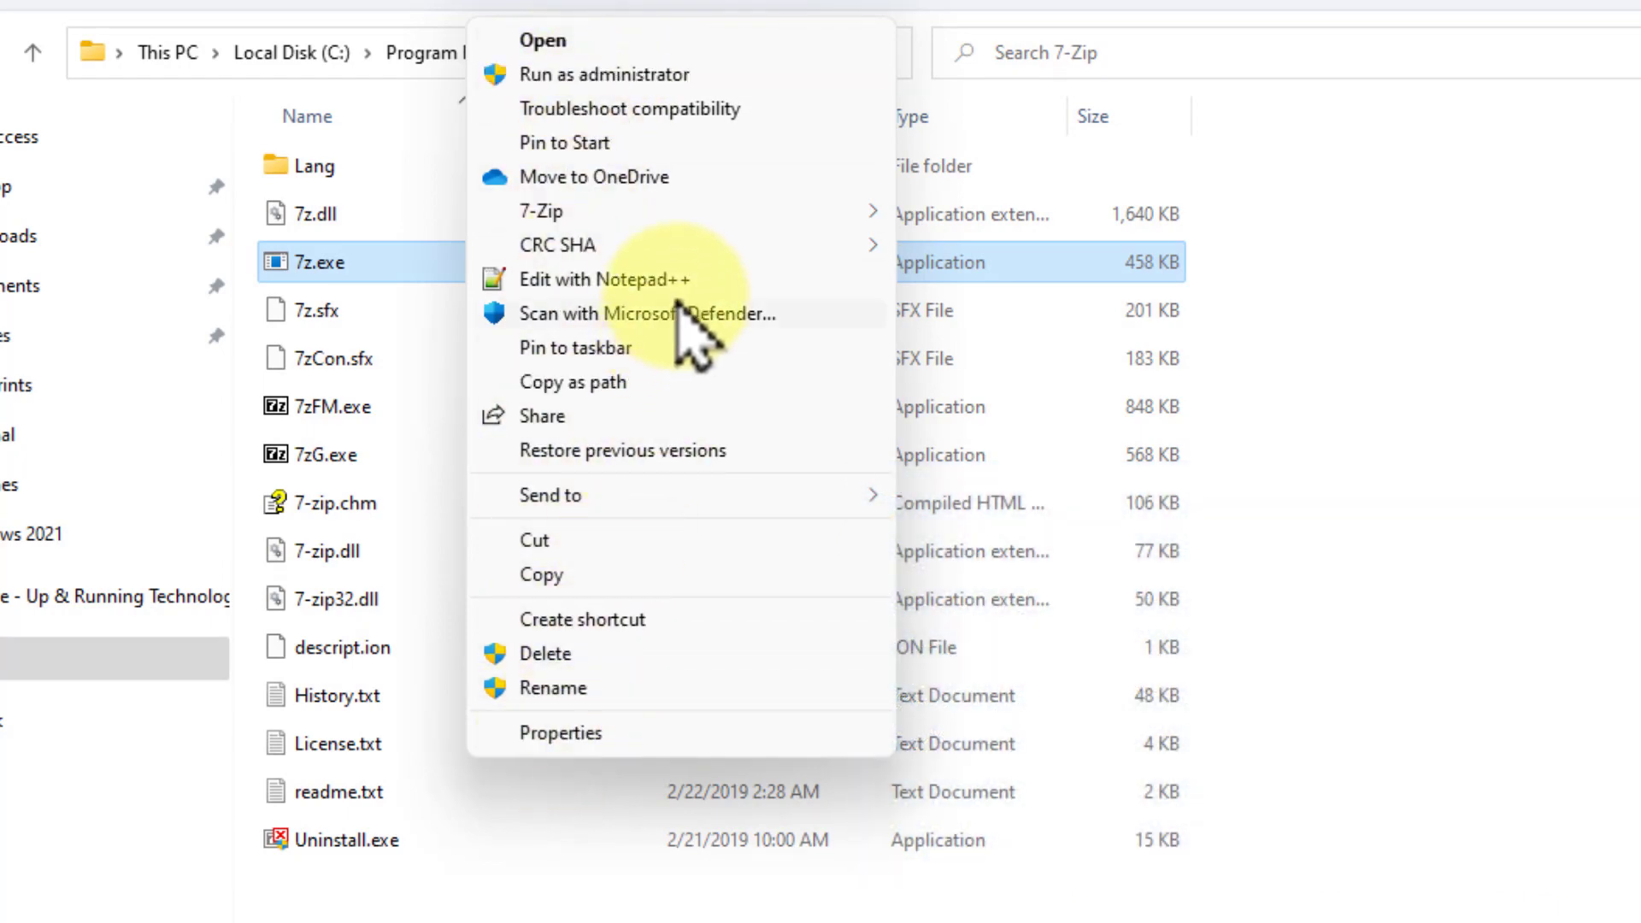
key(Escape)
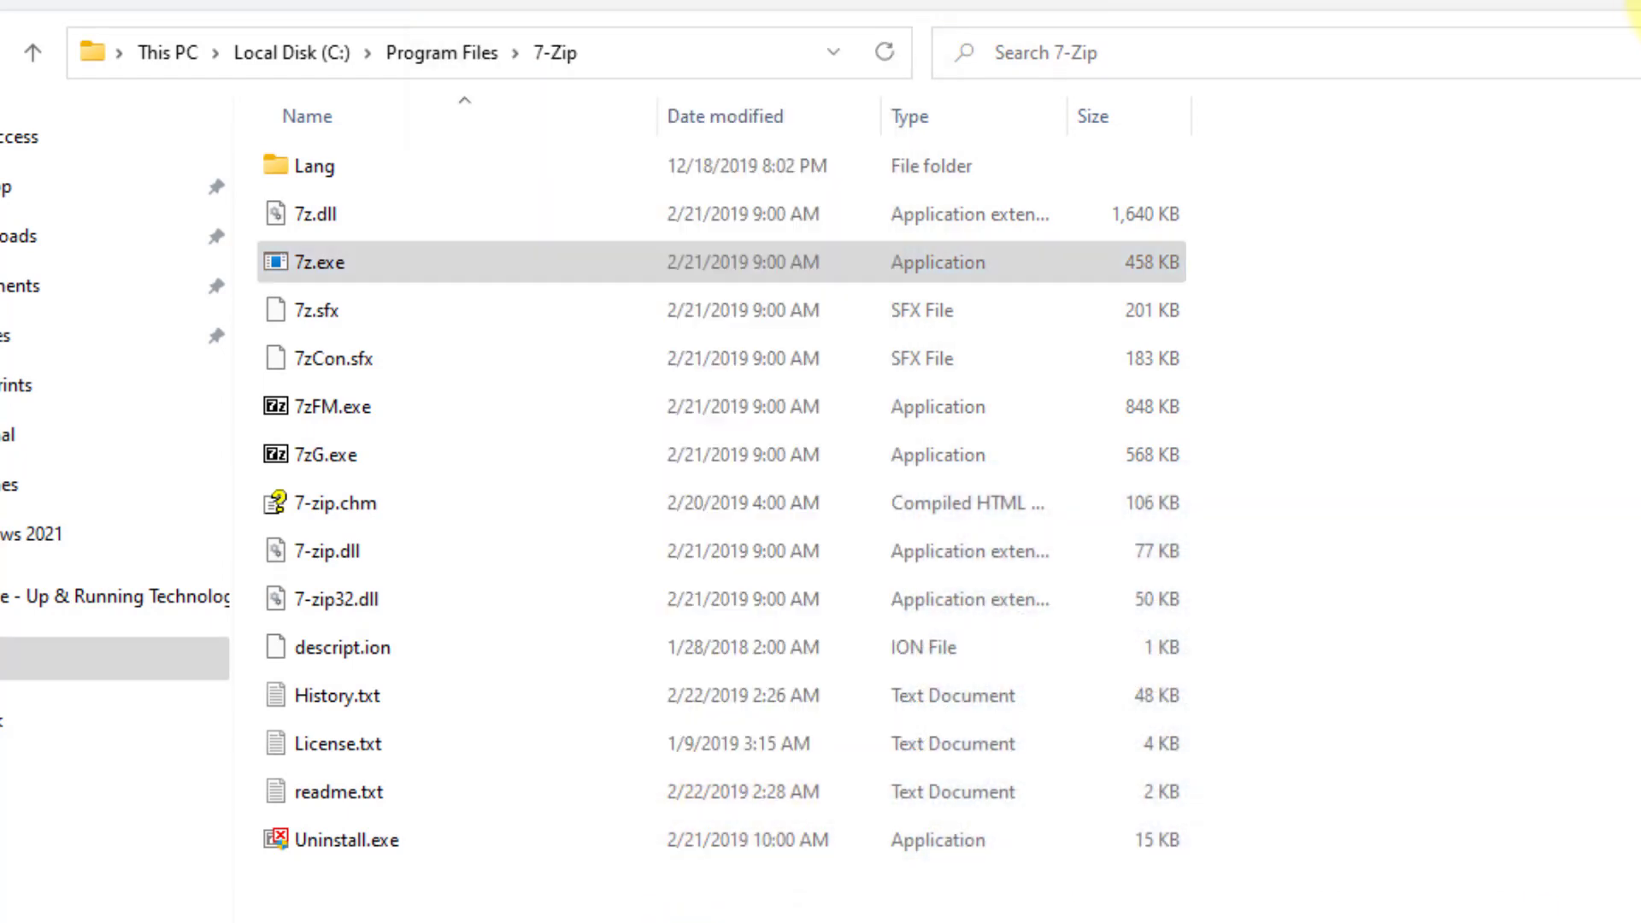
Go up to Program Files, examine the context commands for the 7-Zip folder, and dismiss them
click(406, 53)
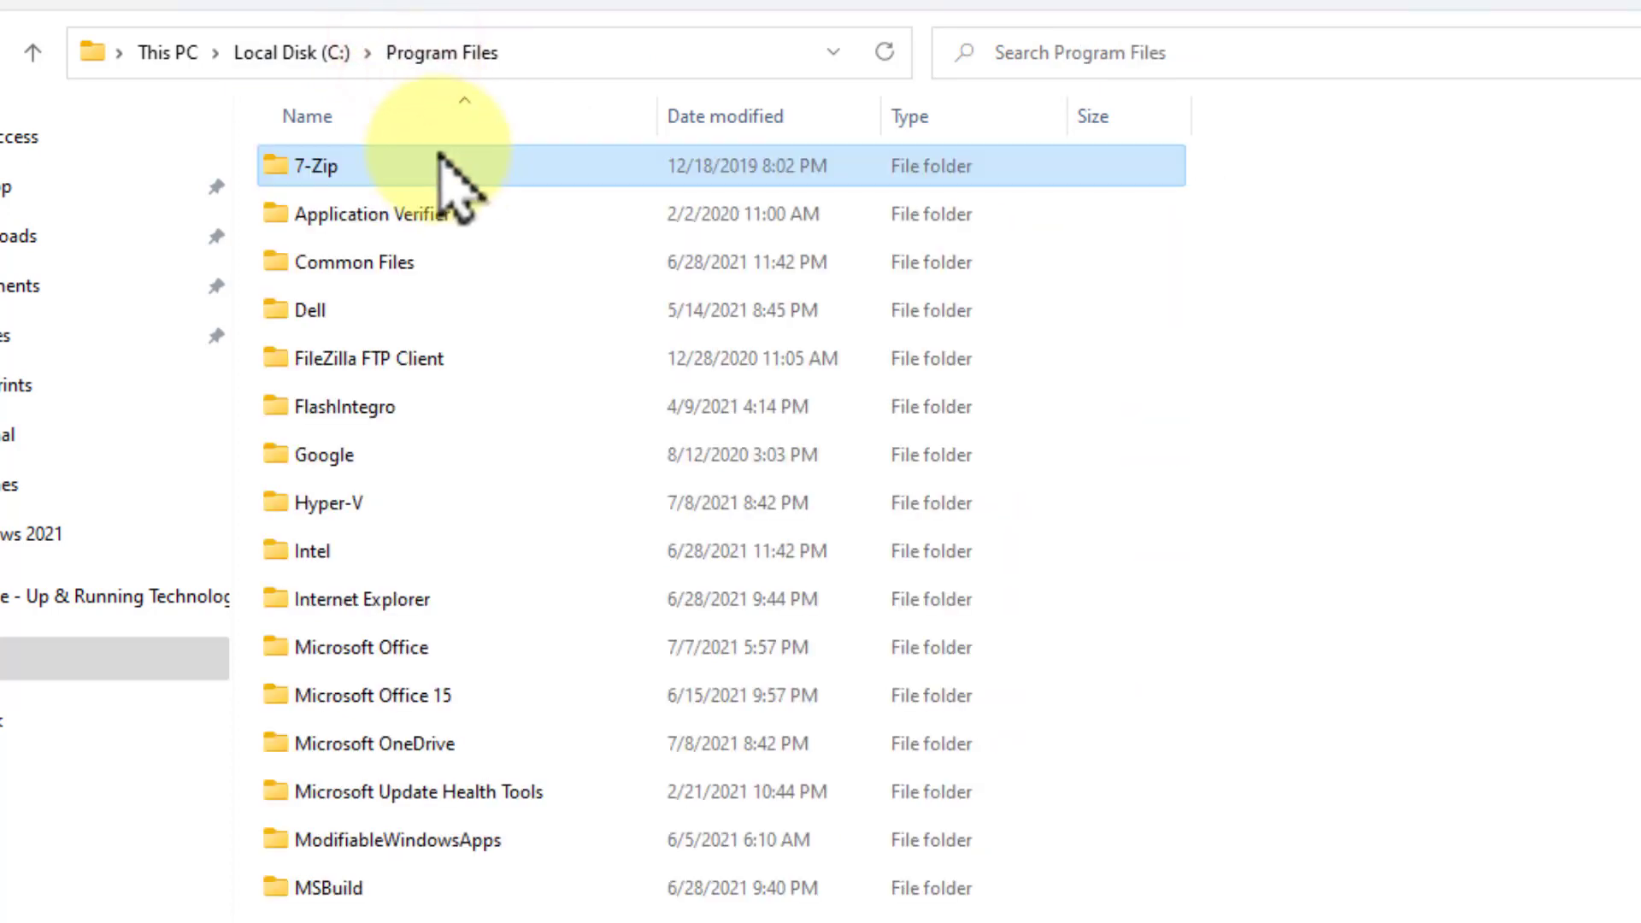
right_click(330, 167)
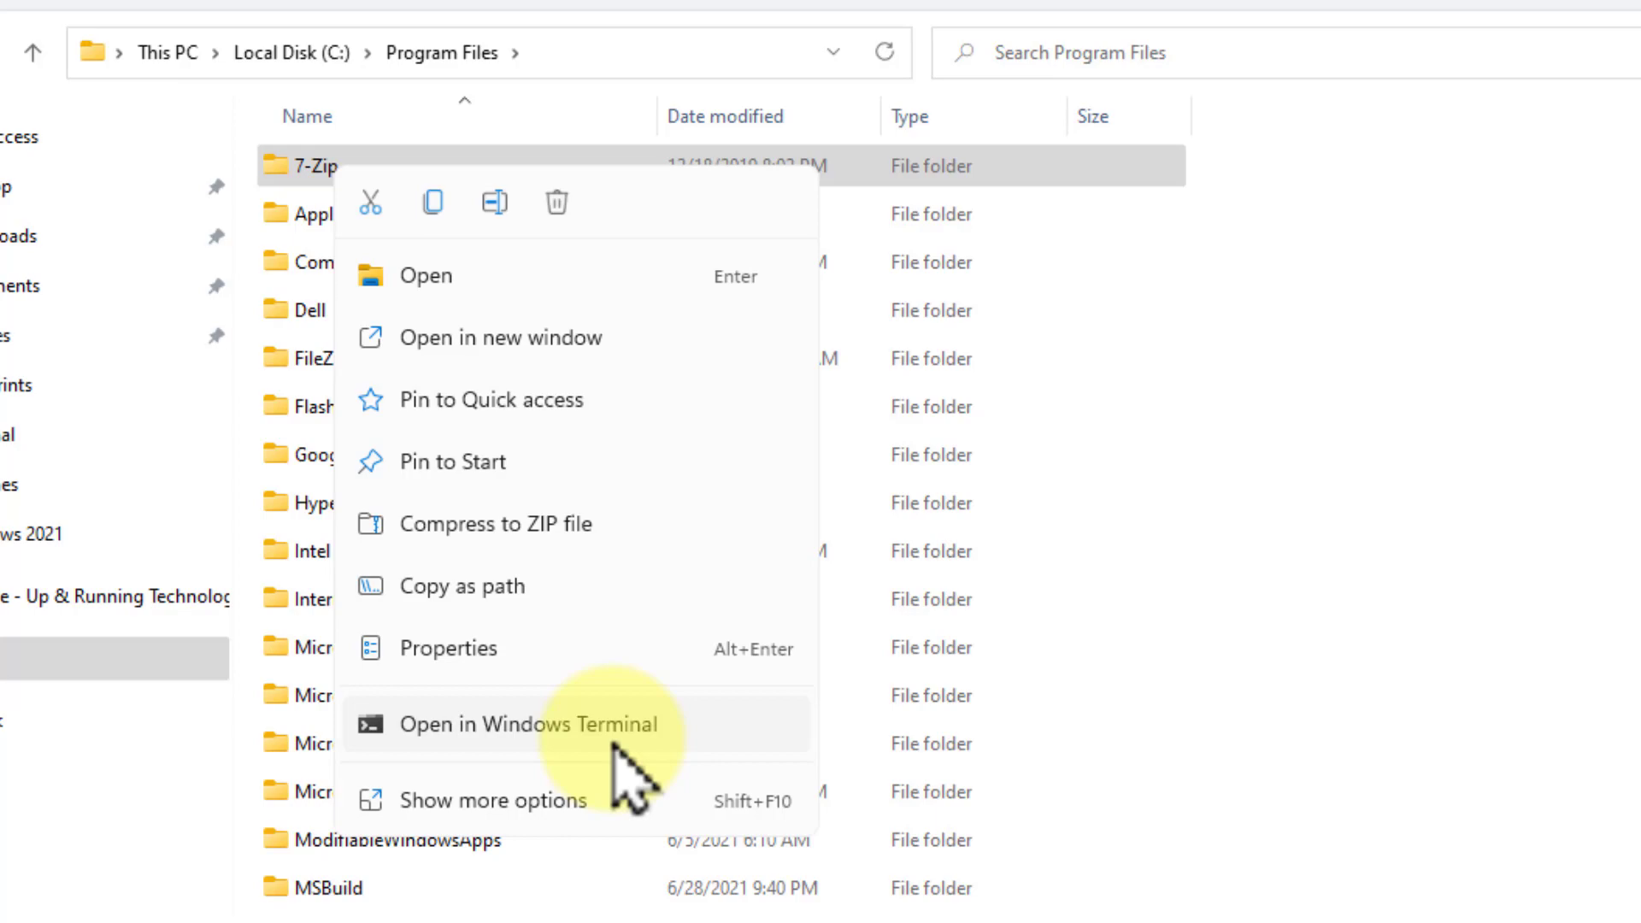
click(1344, 602)
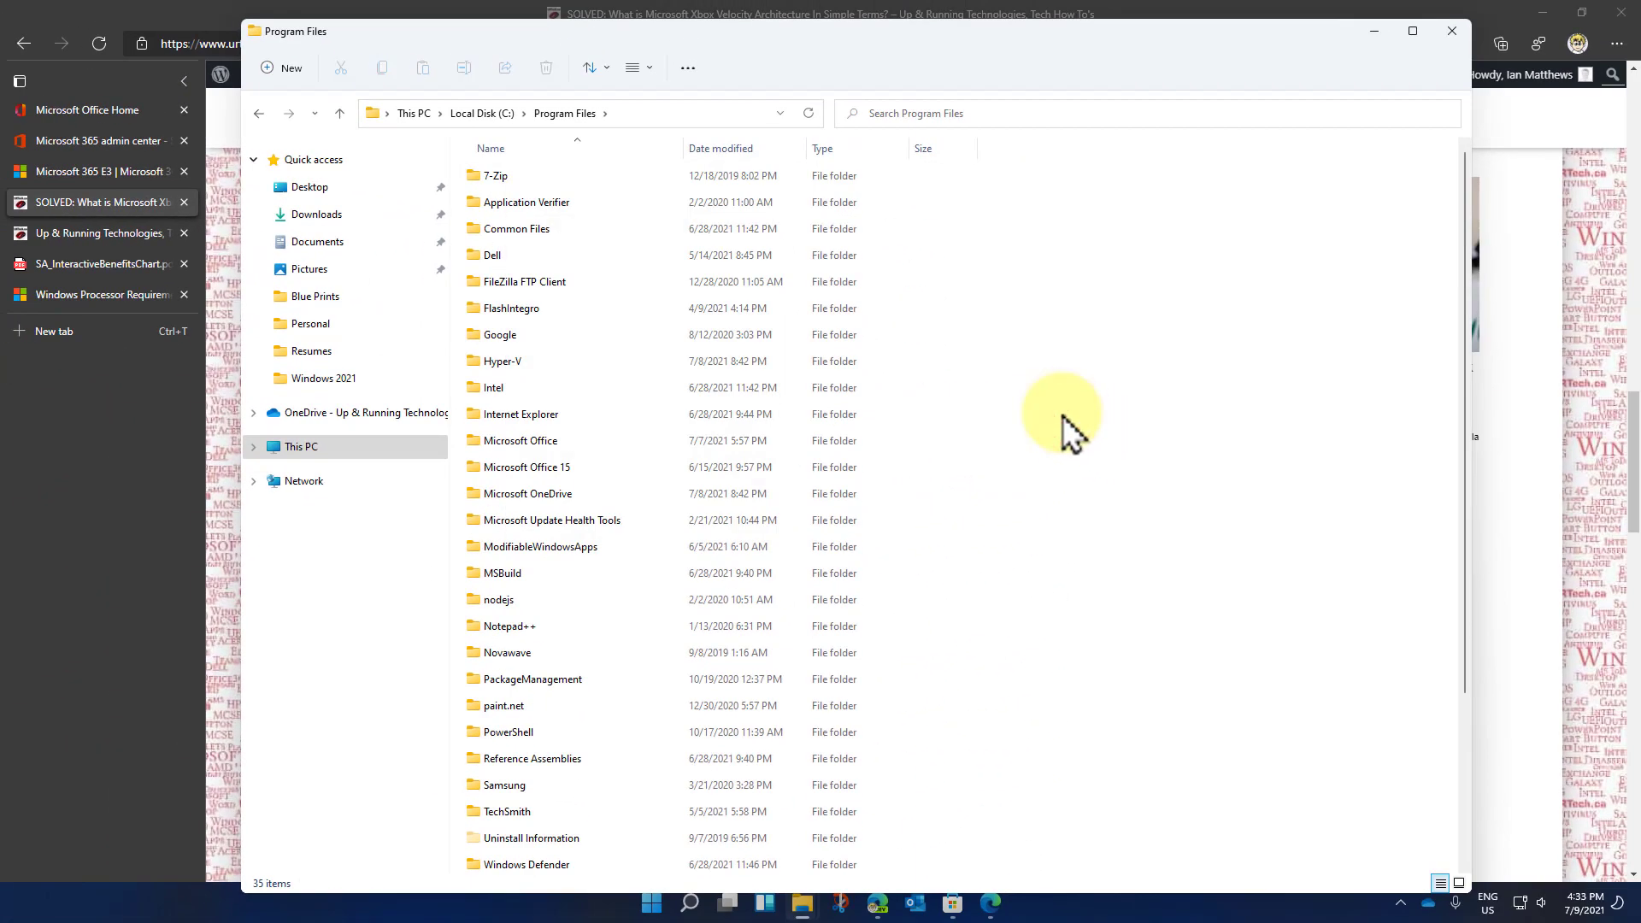
Reposition the Program Files window slightly and bring up the Start button's list of system shortcuts
drag(989, 18, 983, 67)
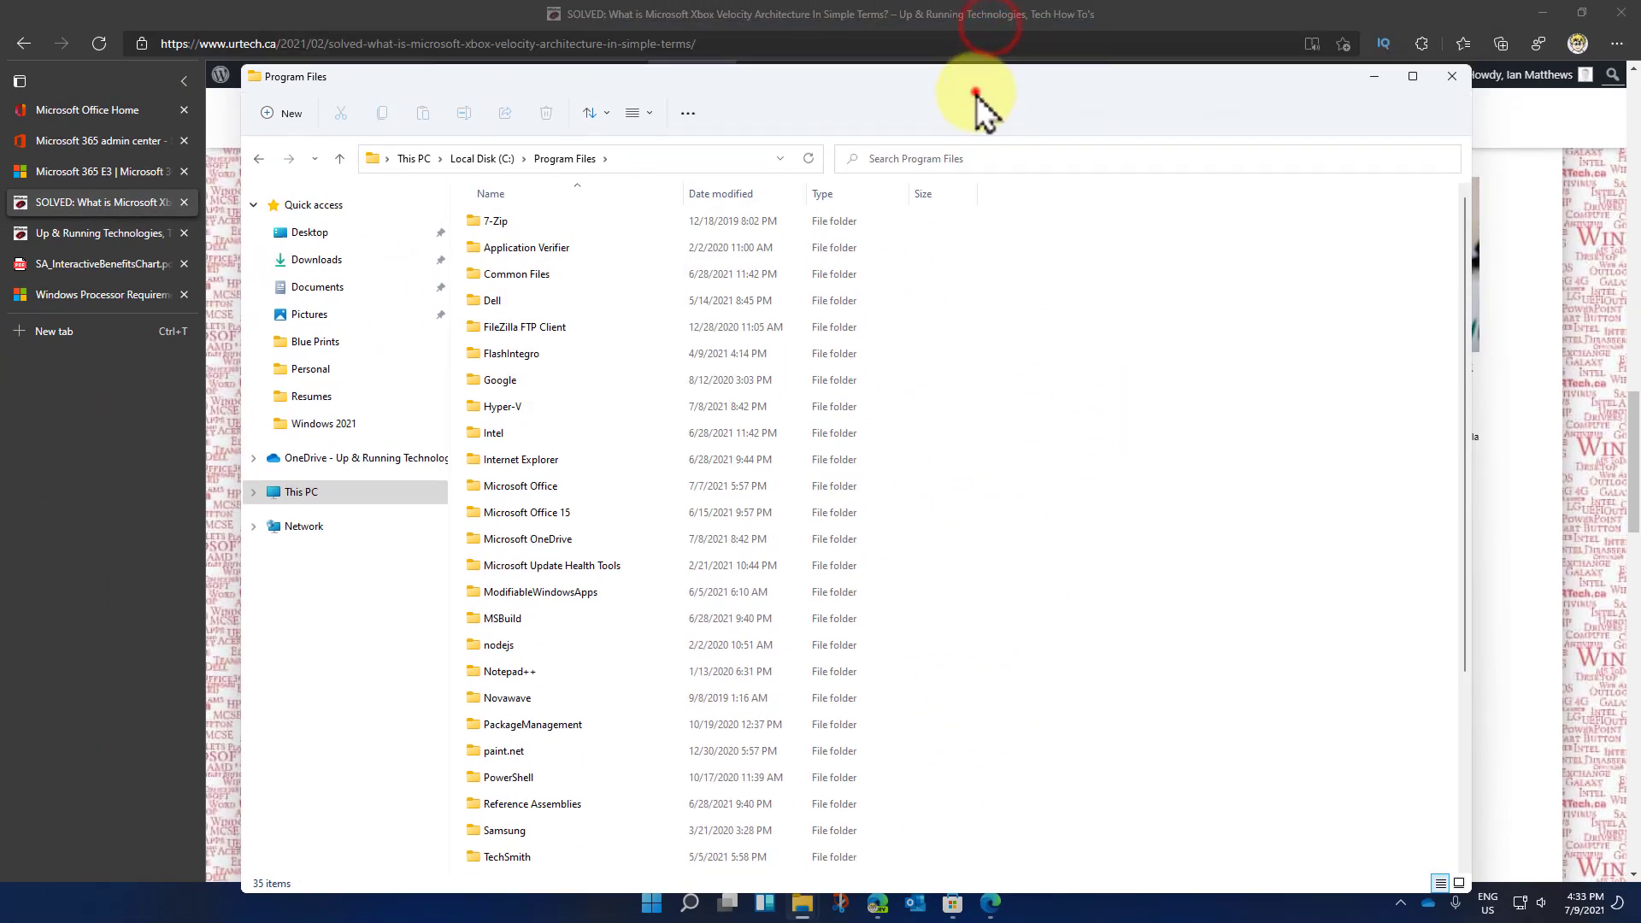
drag(855, 82, 888, 57)
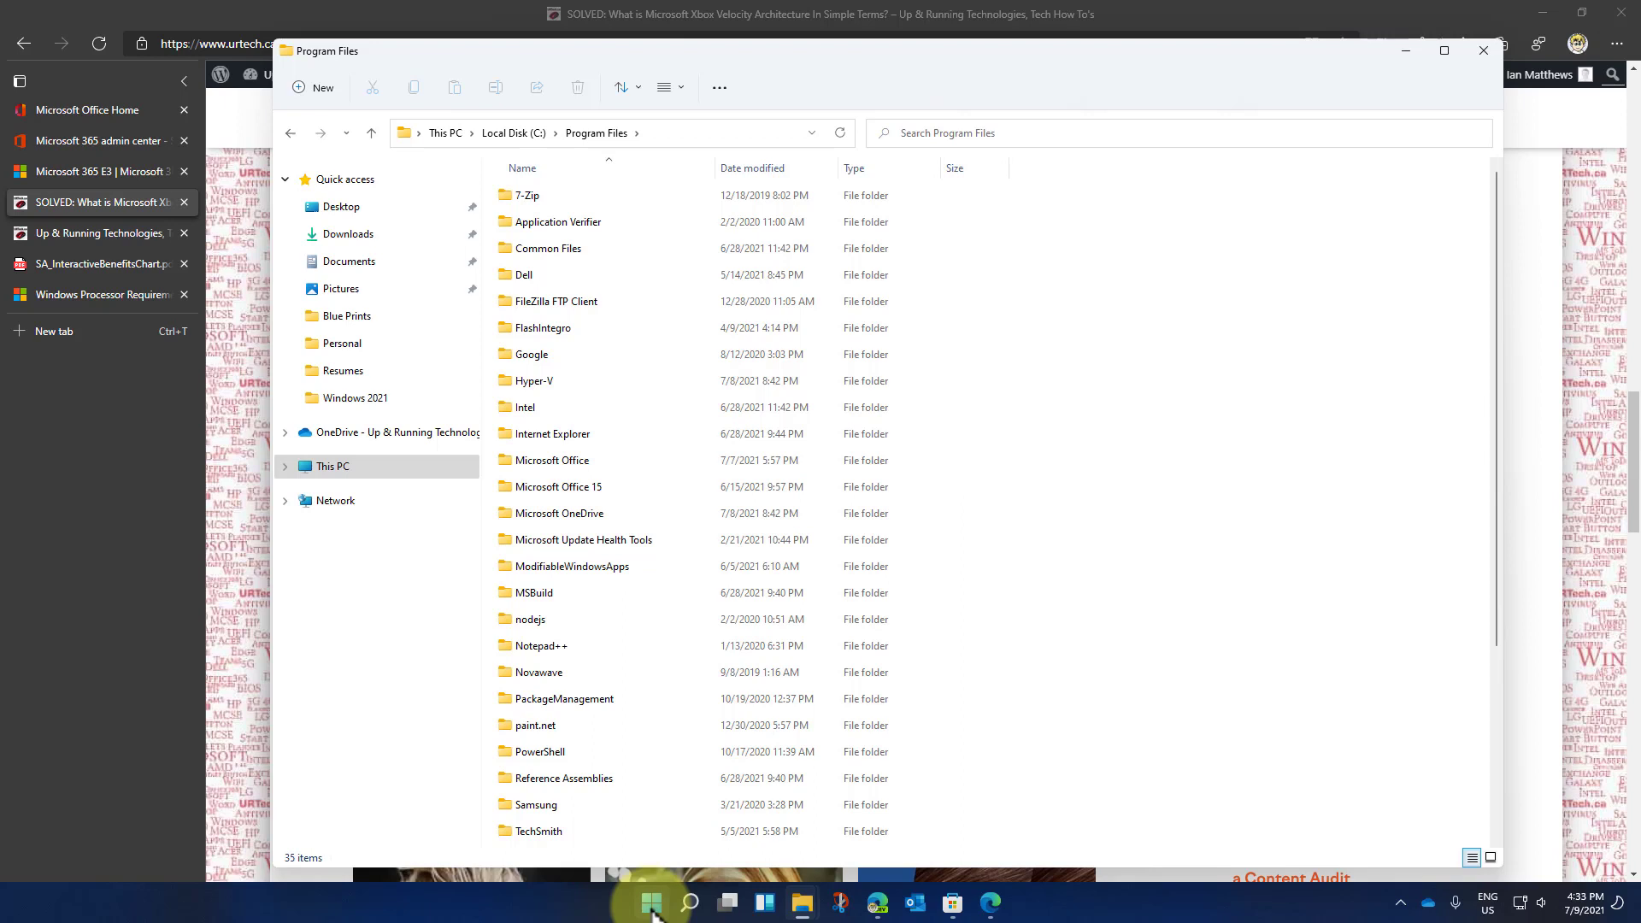
right_click(652, 907)
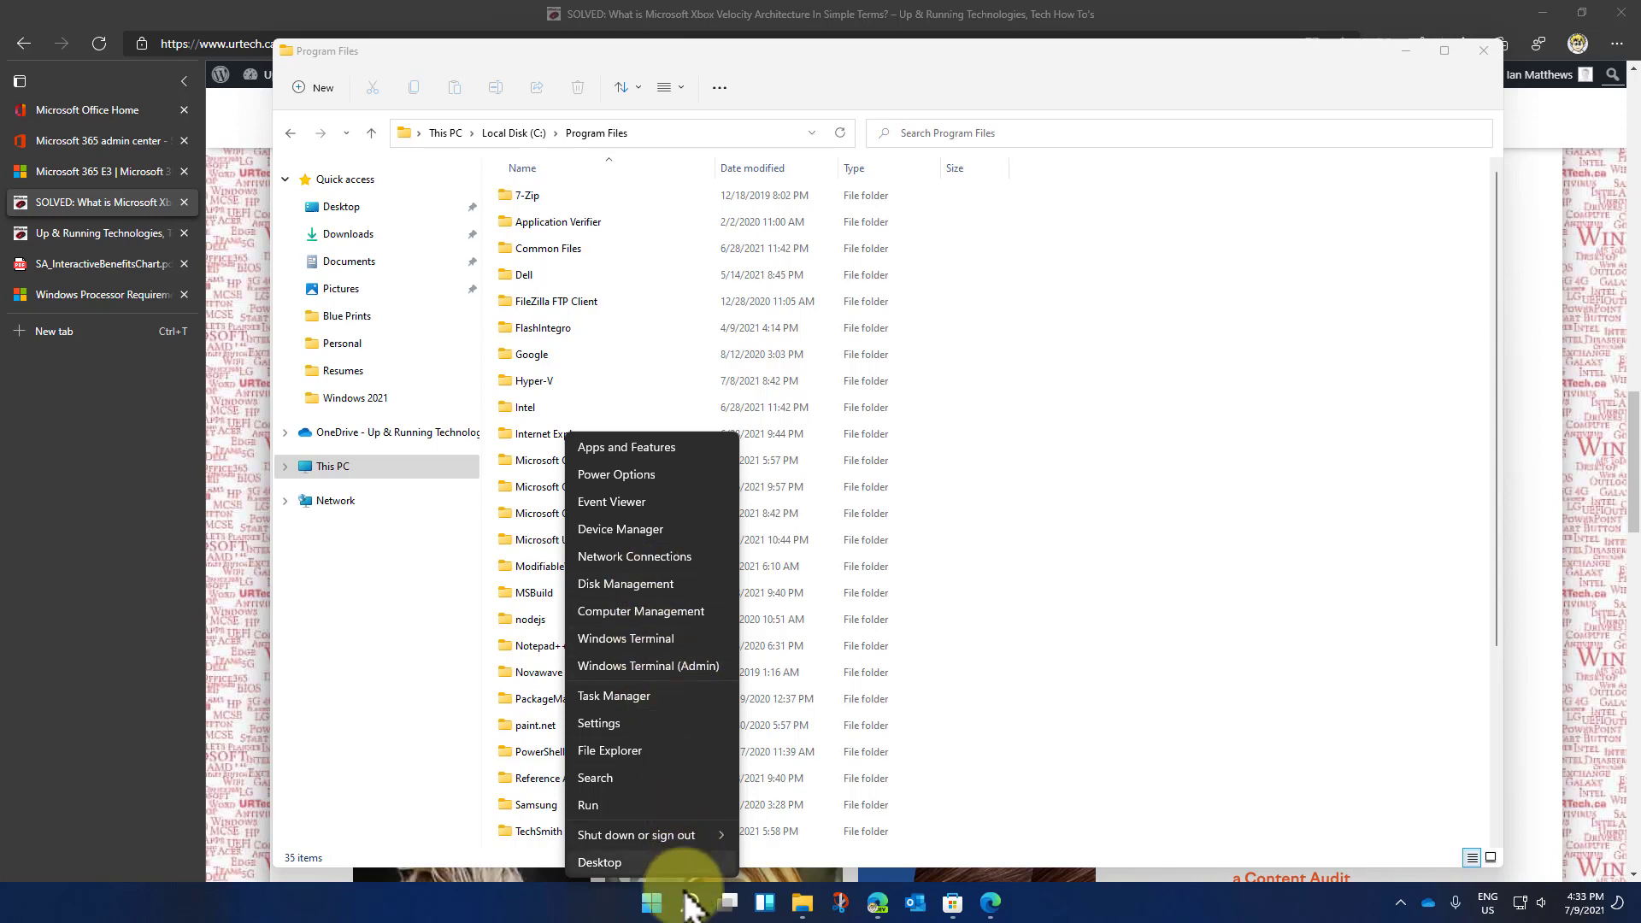
Start Windows Terminal (Admin), and briefly highlight the publication date on the "What is Windows Terminal?" page
click(674, 670)
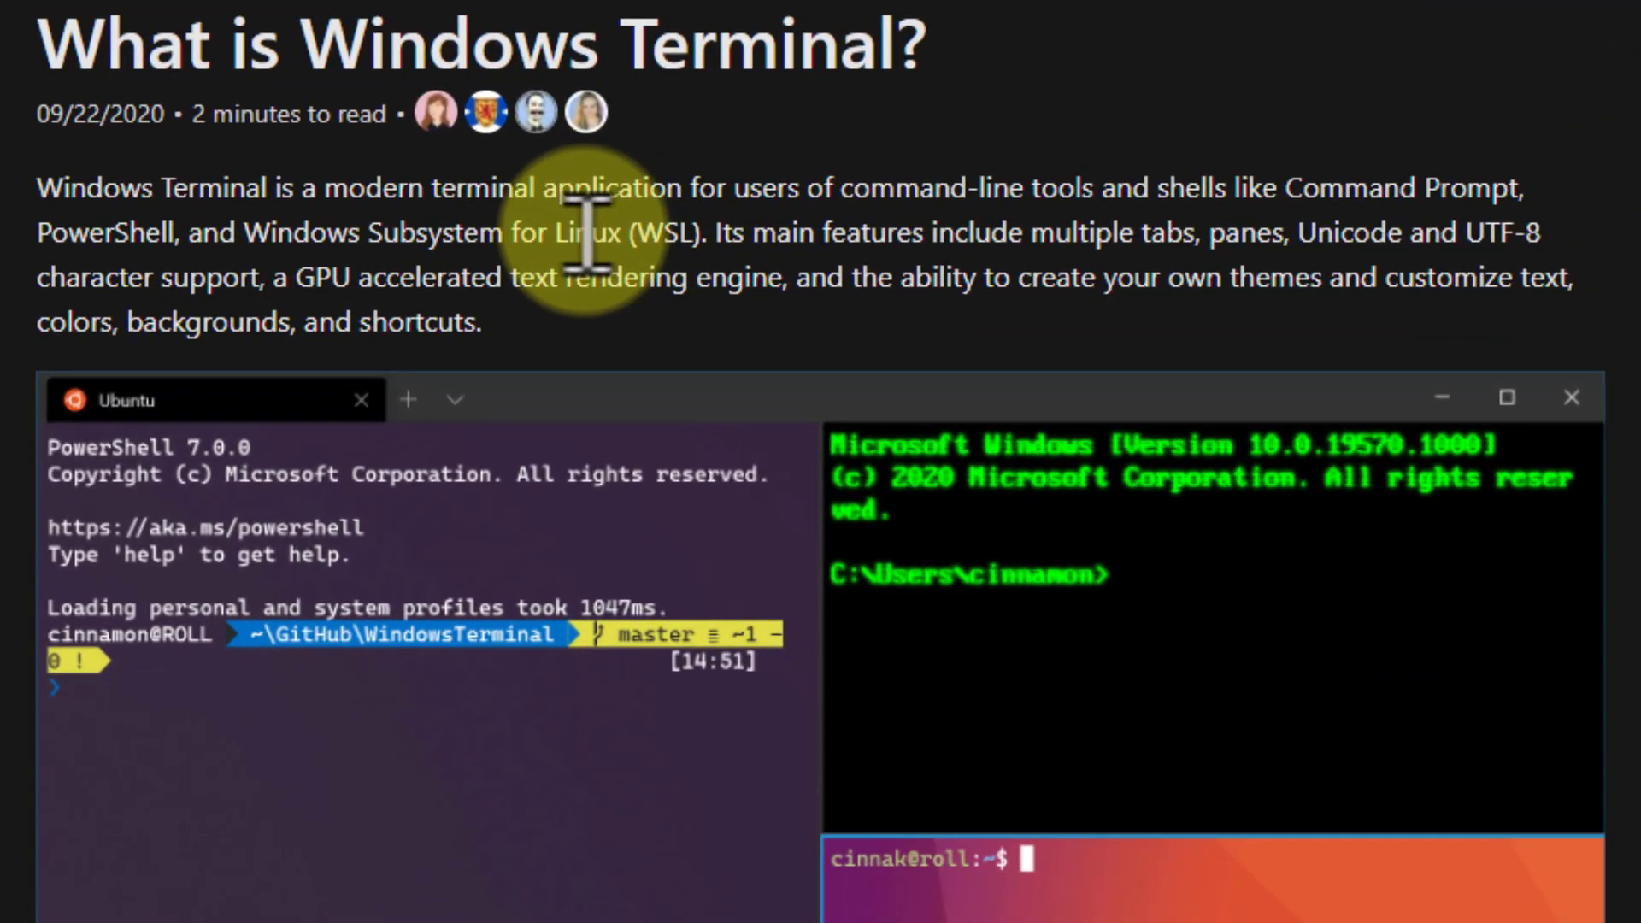
click(165, 113)
drag(165, 113, 39, 116)
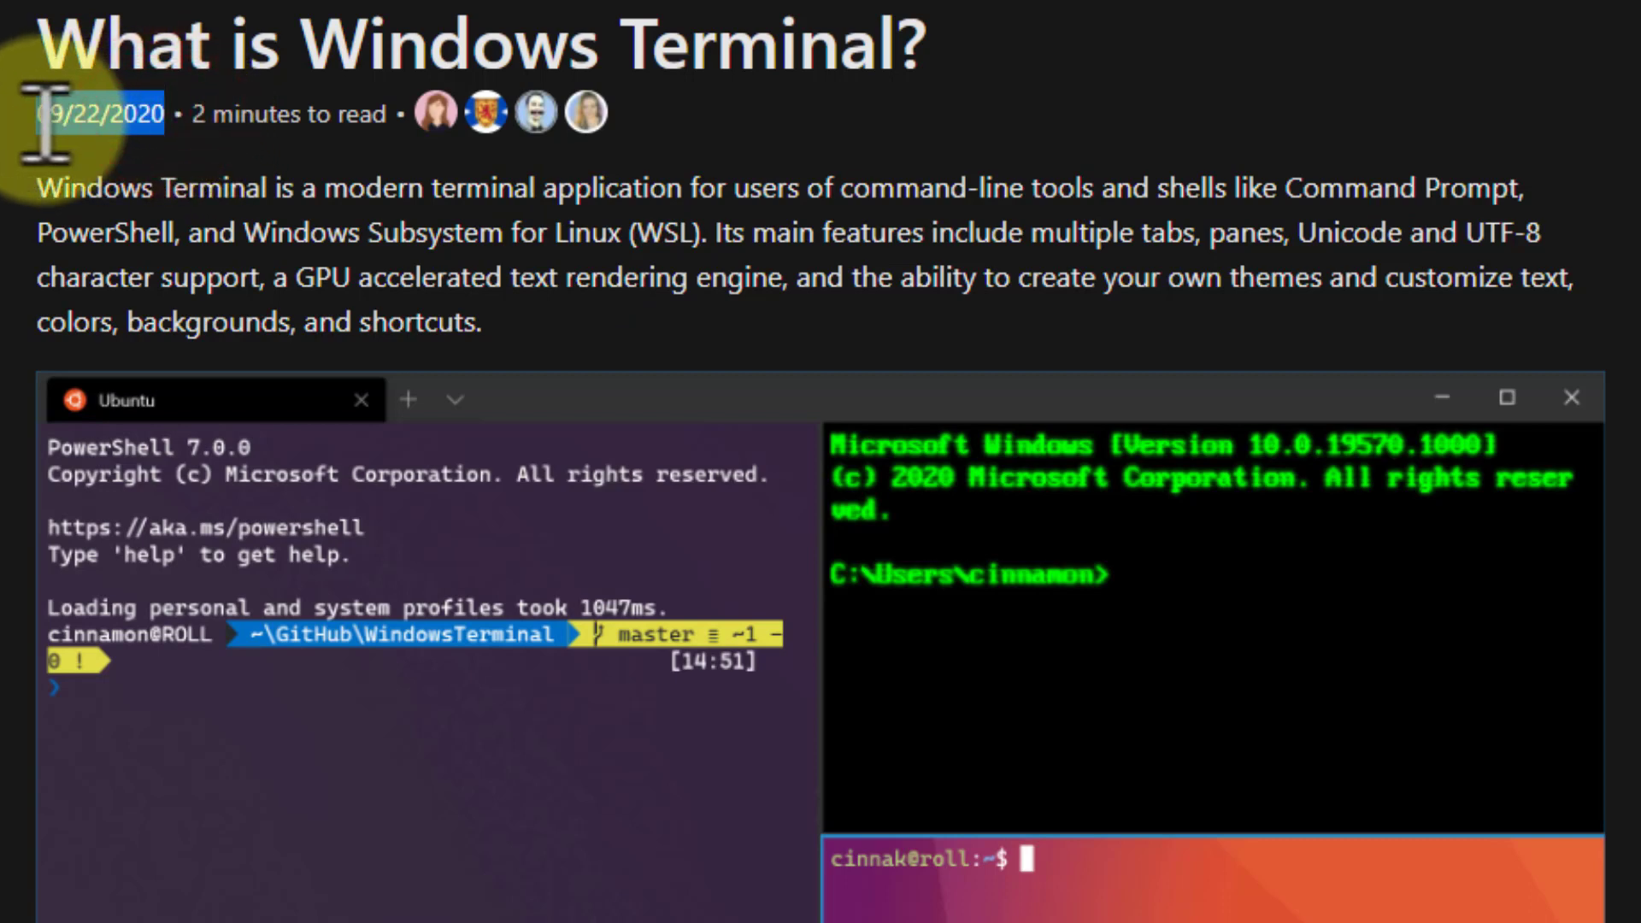
click(120, 154)
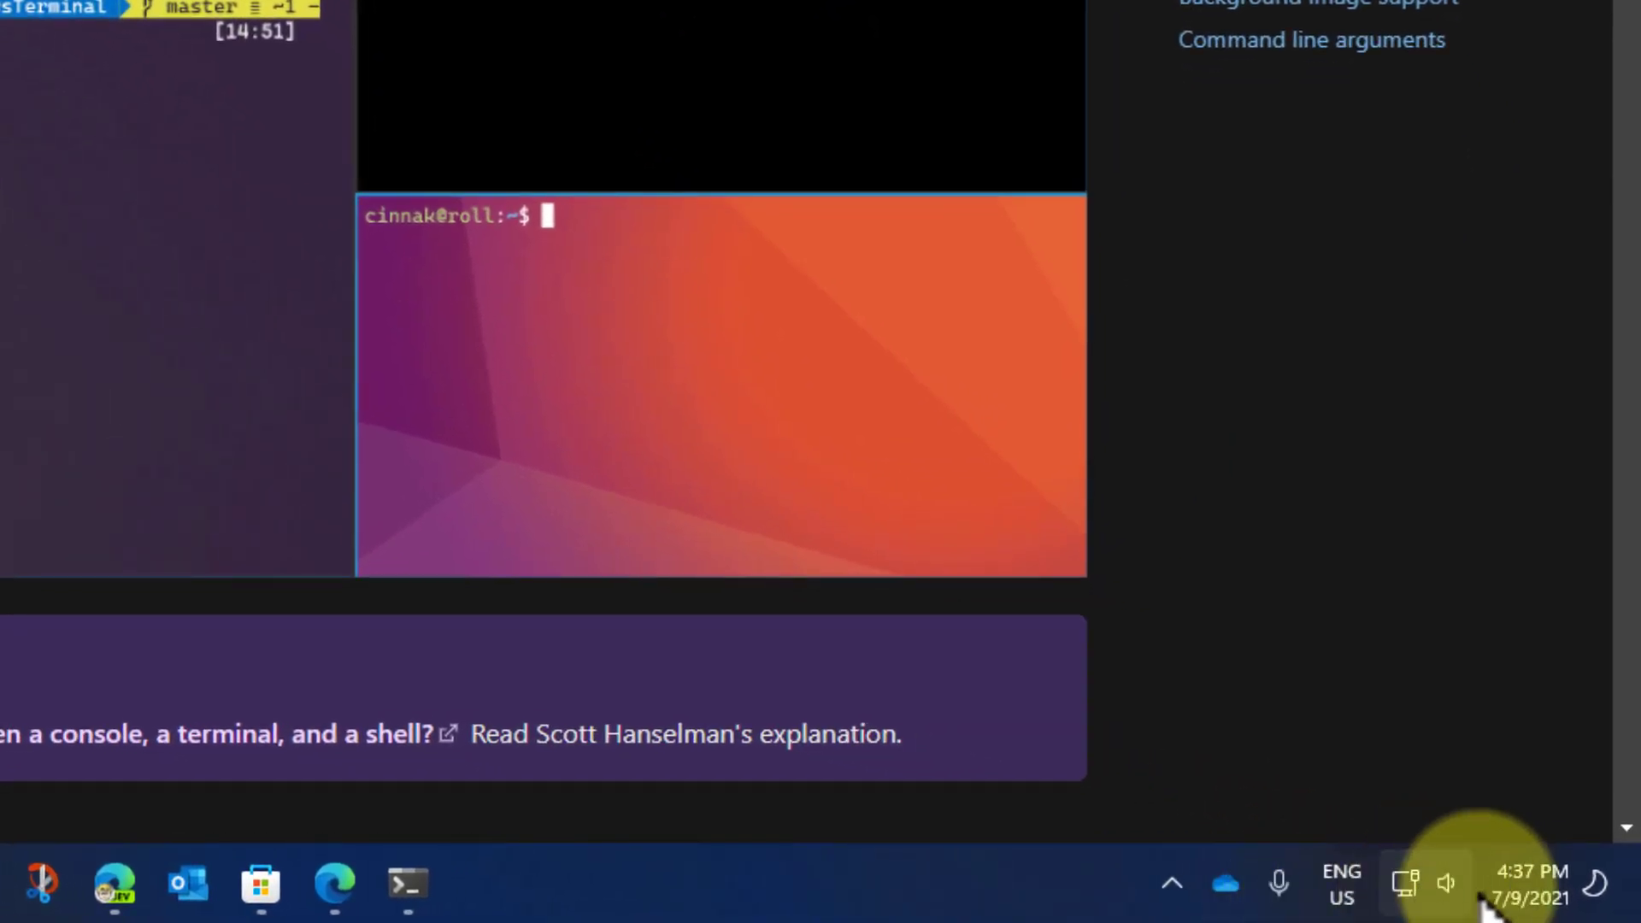
Bring up the quick settings, start editing them, and unpin the Accessibility tile
click(1419, 885)
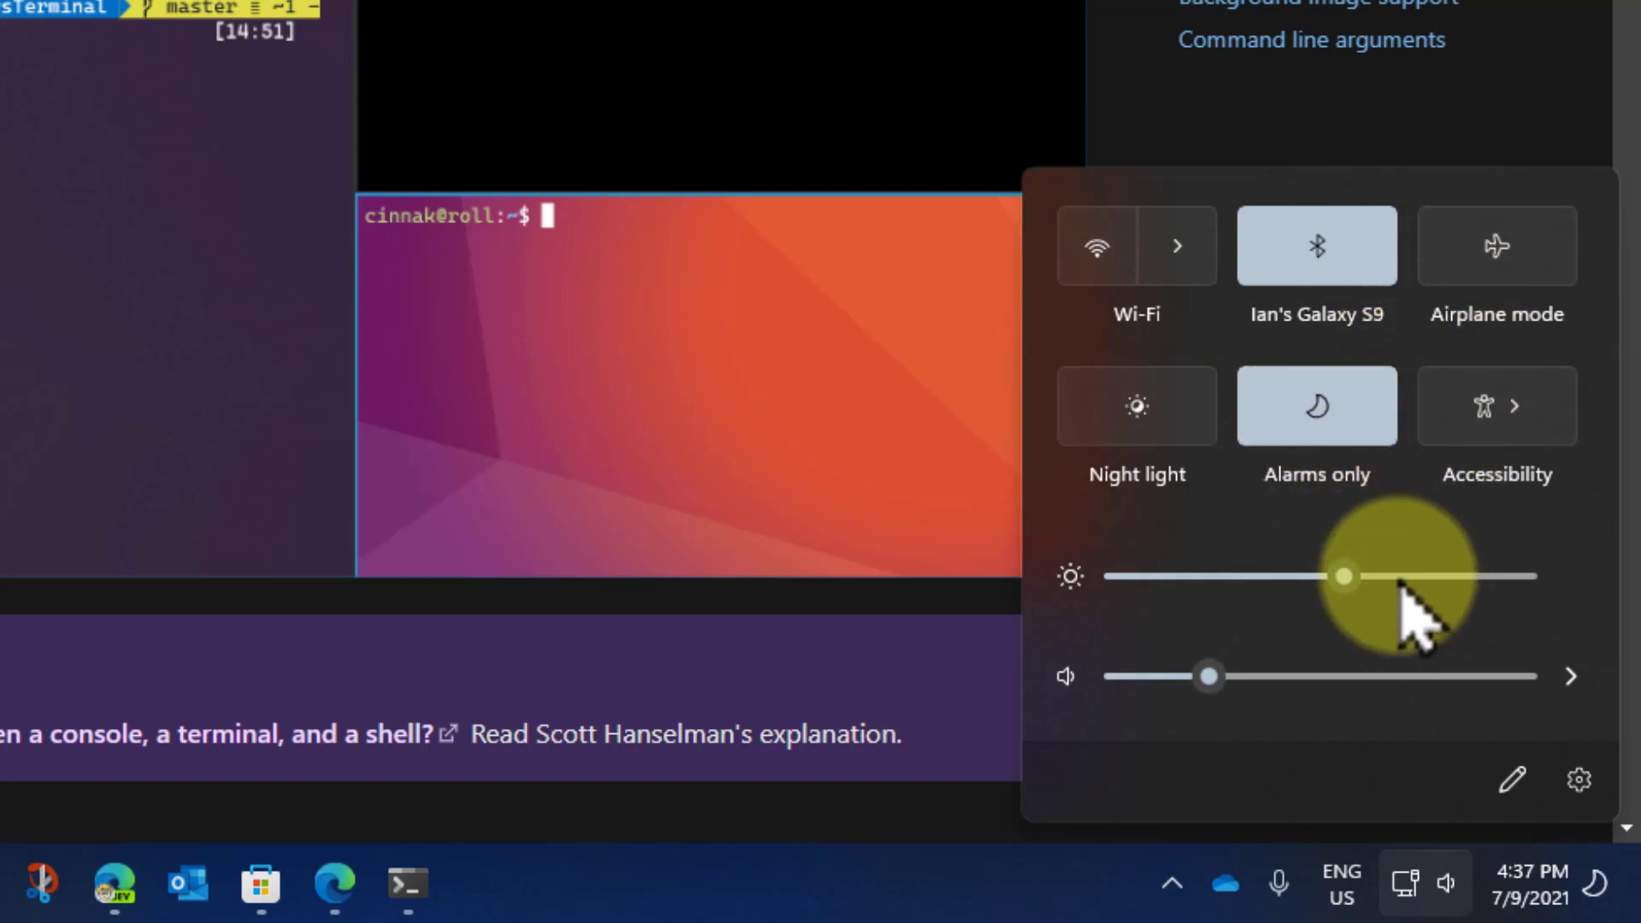
click(1333, 429)
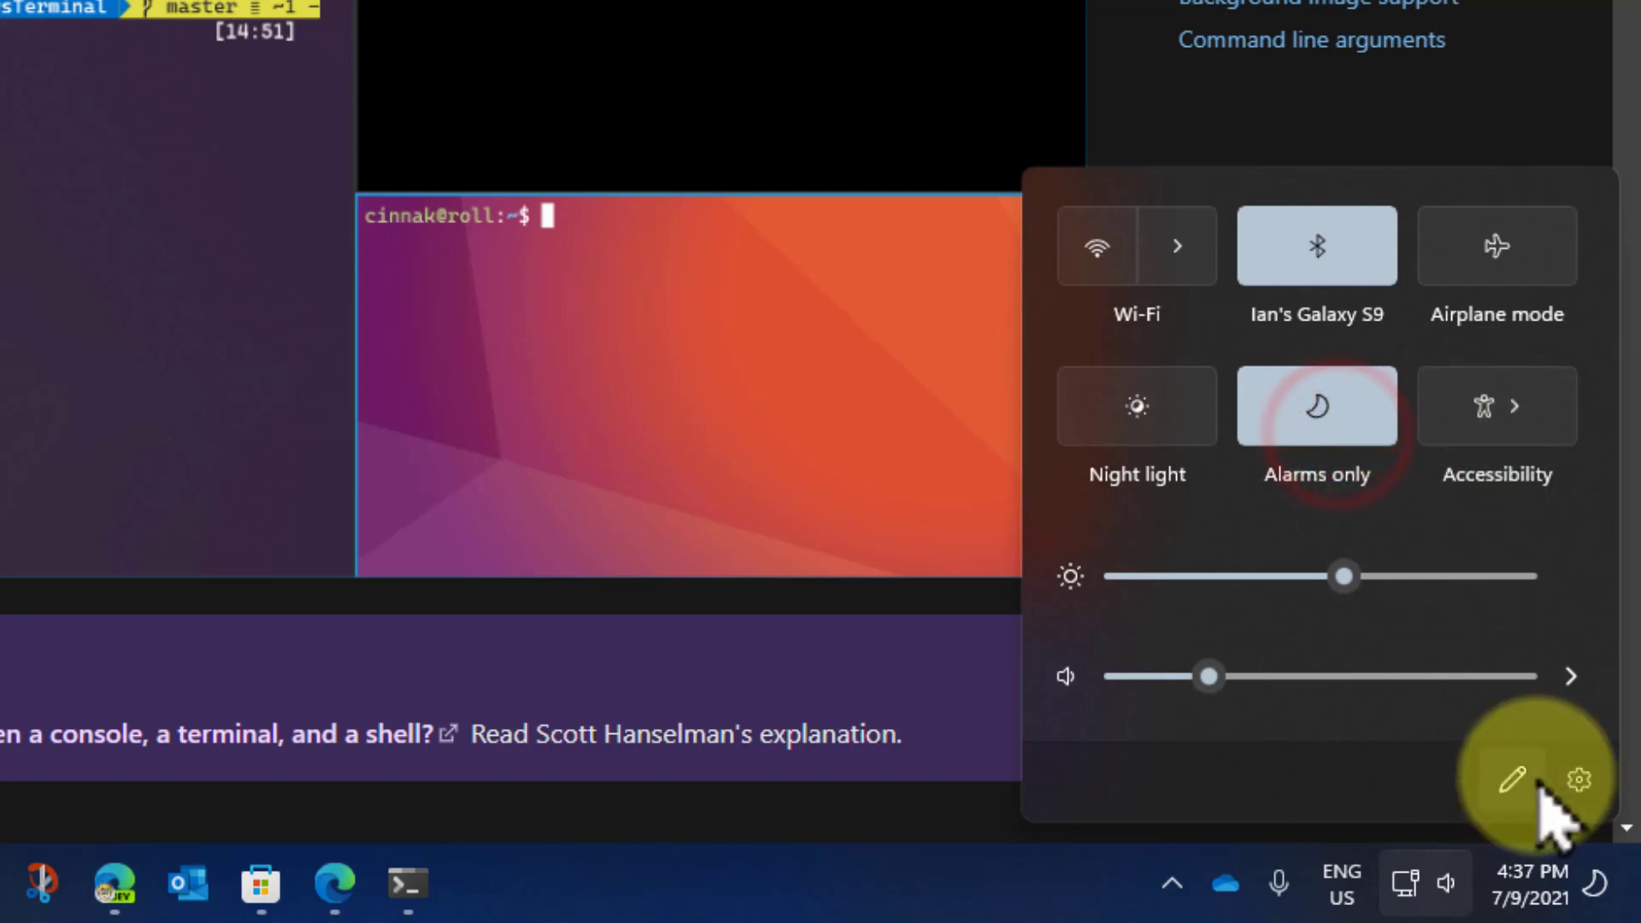
click(1511, 779)
drag(1508, 414, 1556, 469)
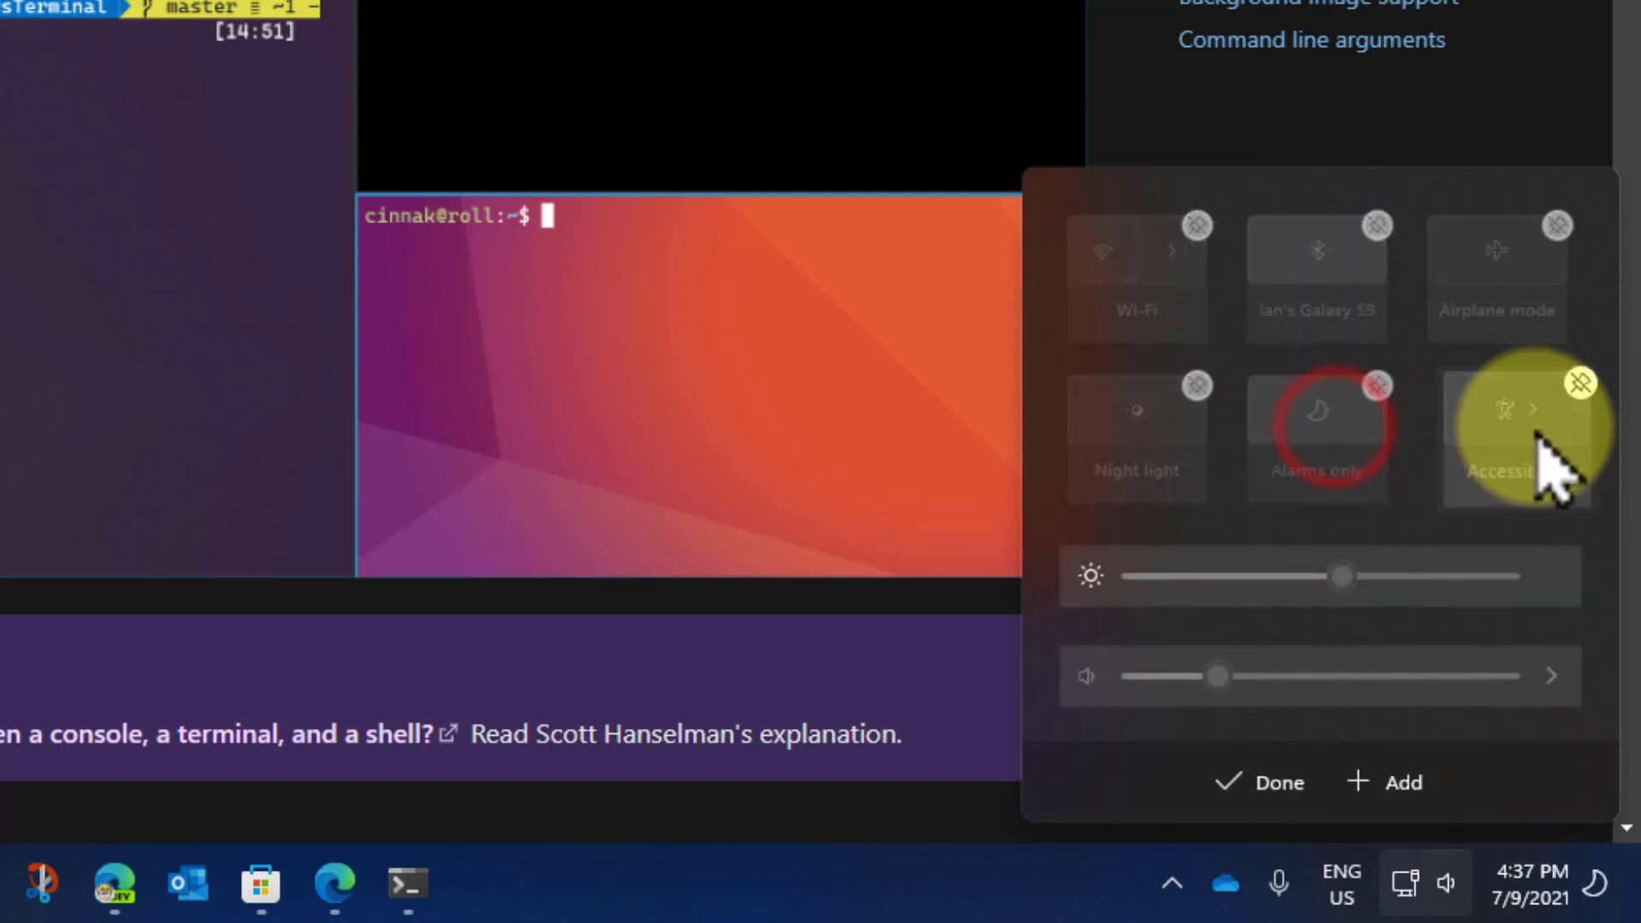
click(1560, 381)
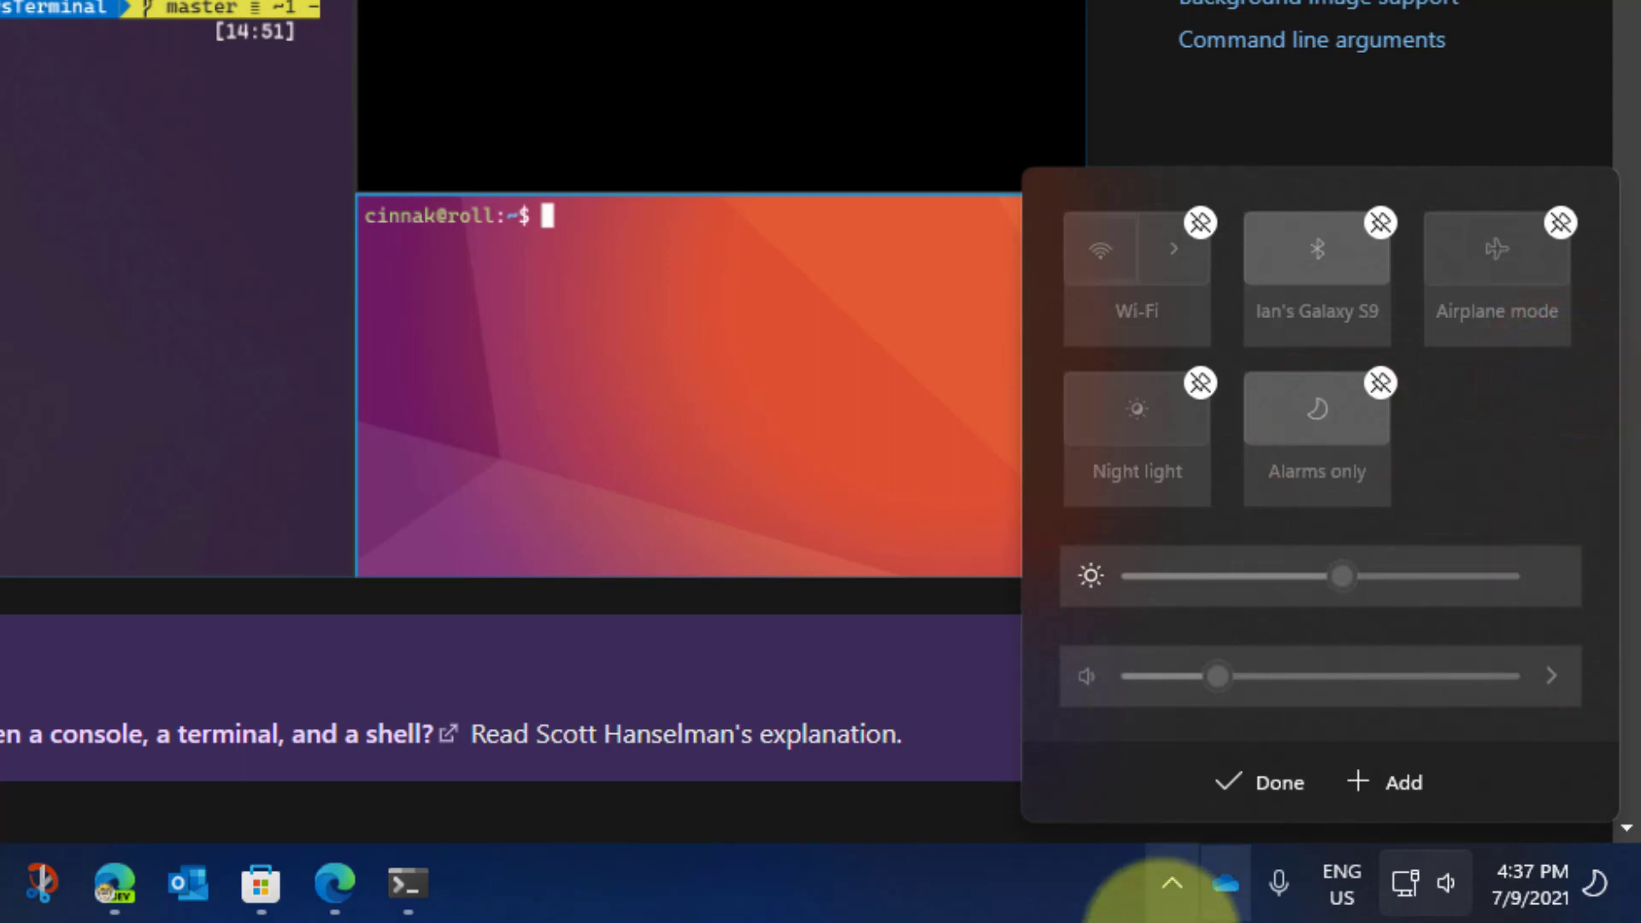
Add the Project tile to the quick settings, place it directly after Wi-Fi, finish editing and dismiss the quick settings
click(1380, 782)
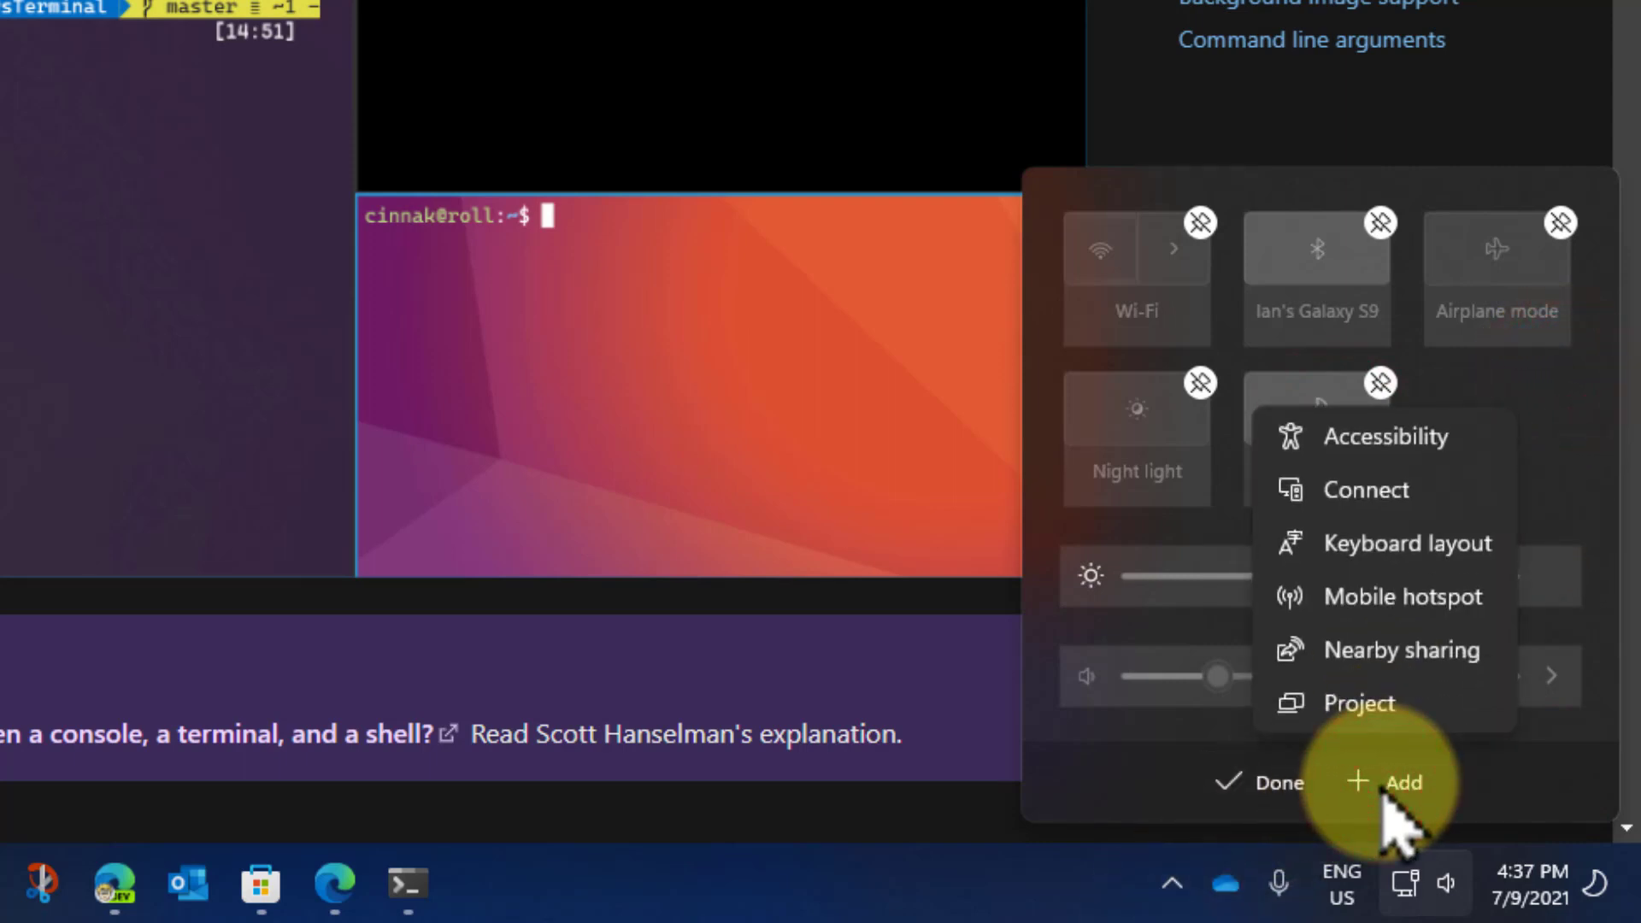
click(1385, 436)
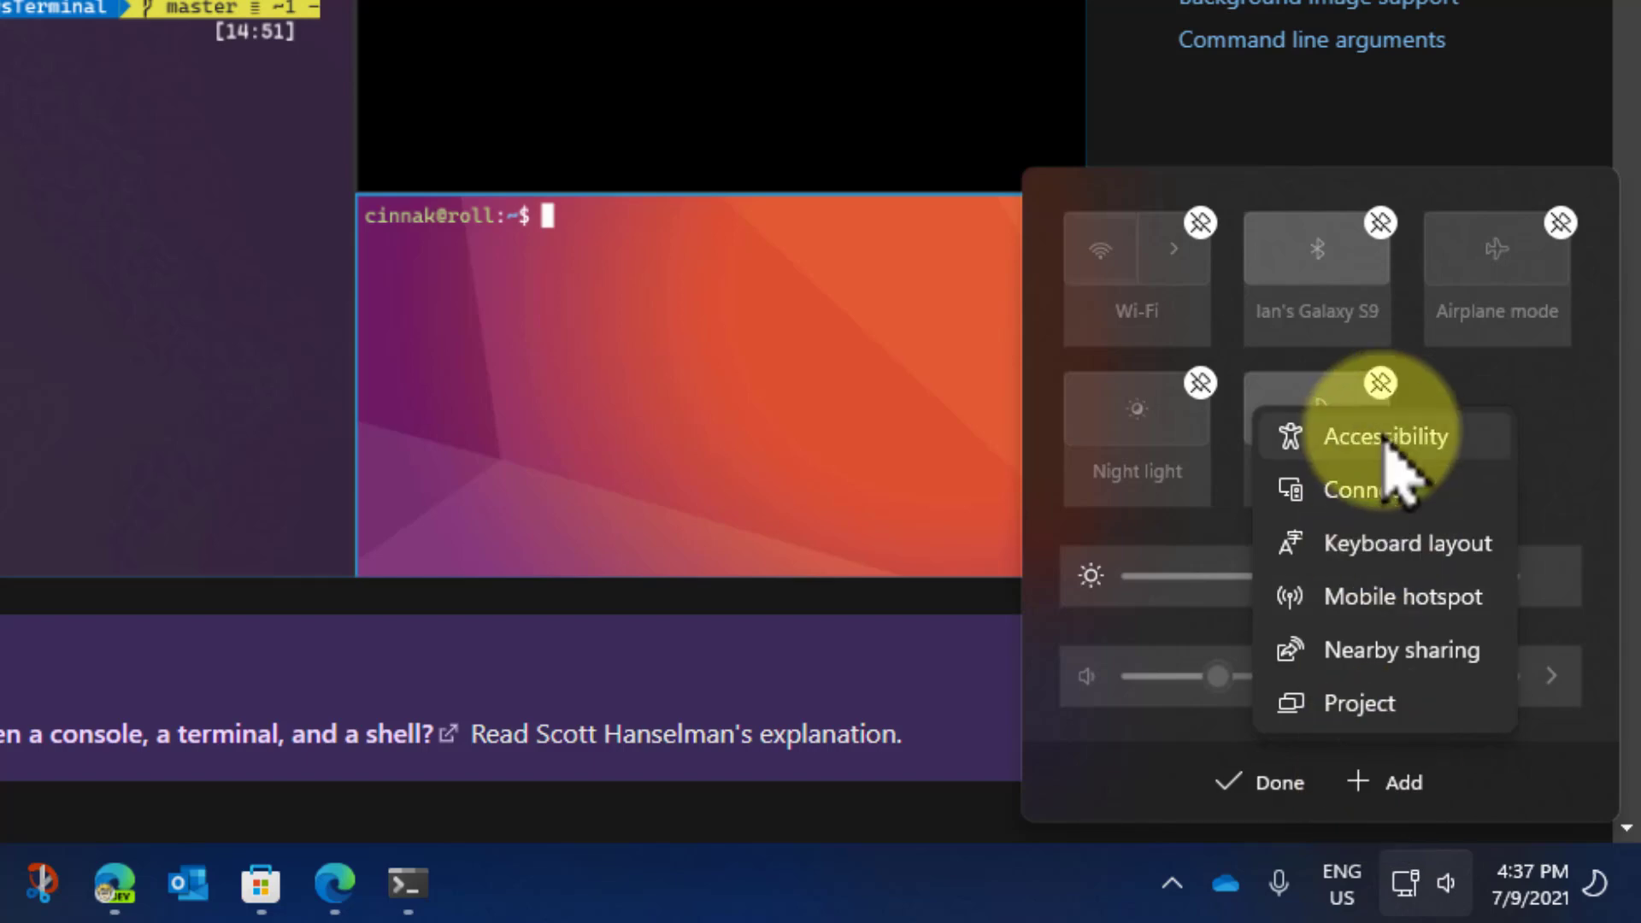
click(1365, 702)
drag(1487, 483, 1307, 347)
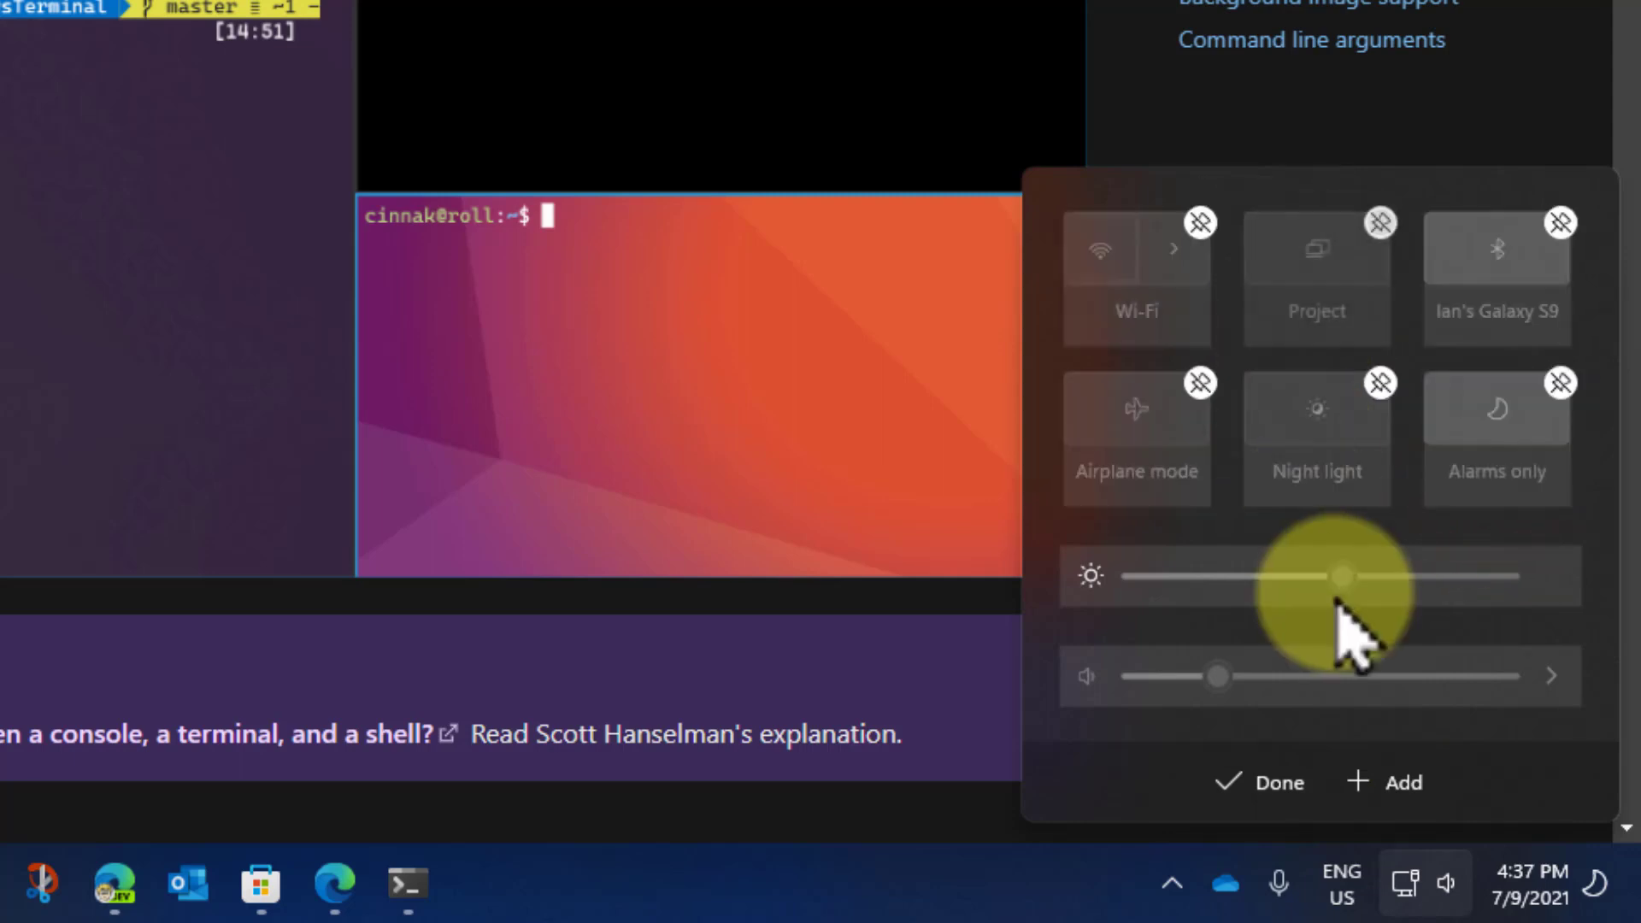
click(1261, 779)
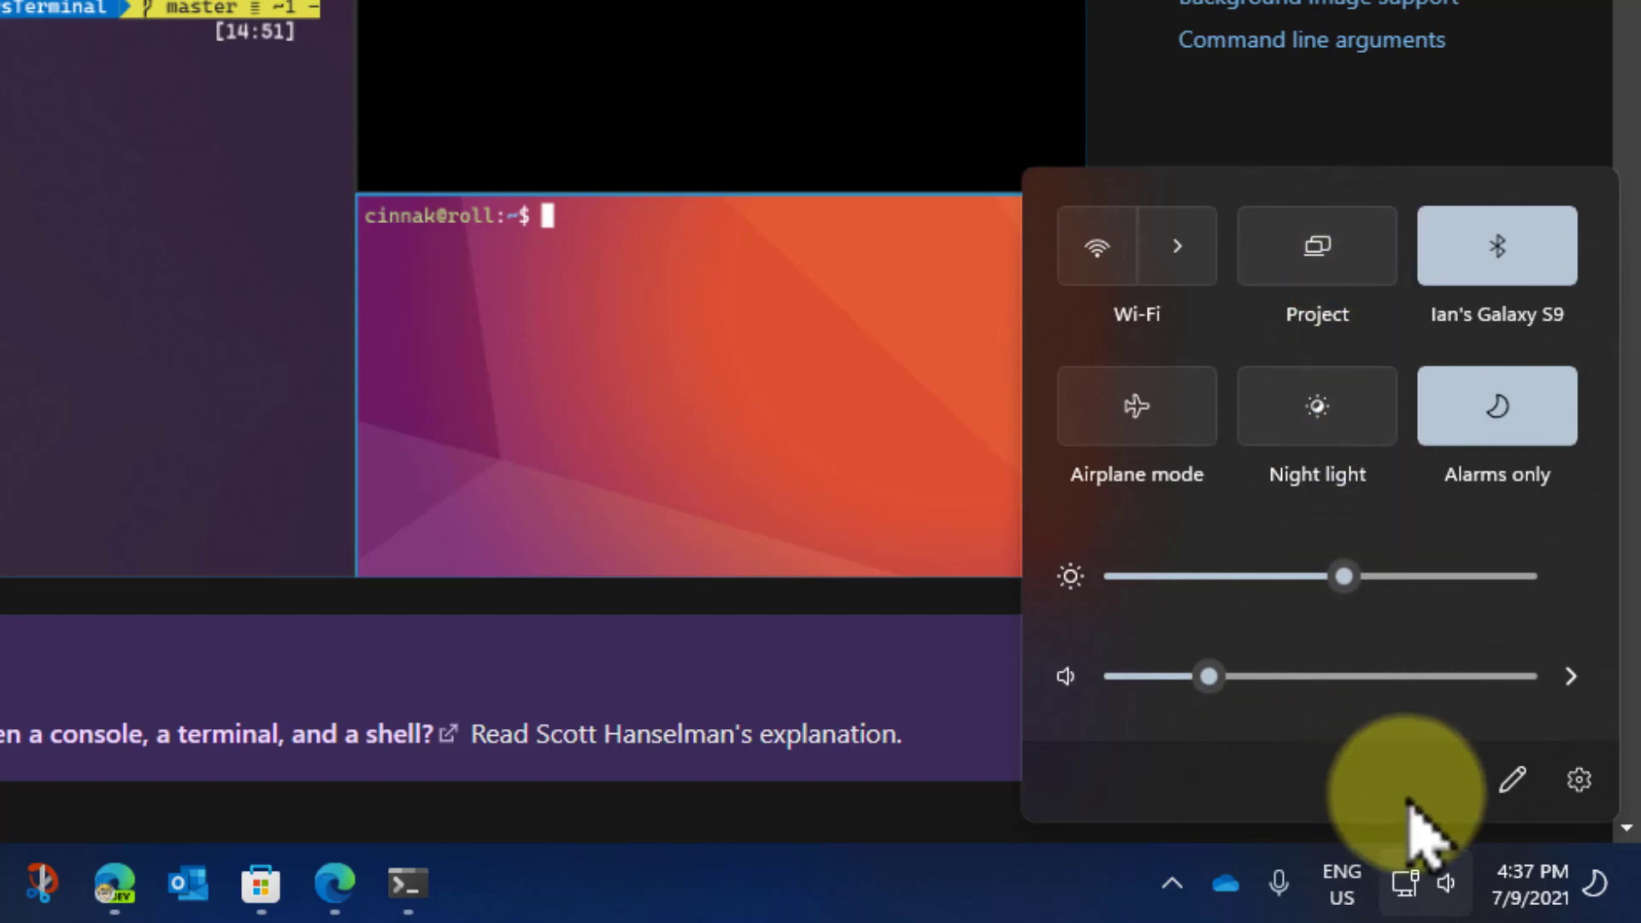
click(1417, 880)
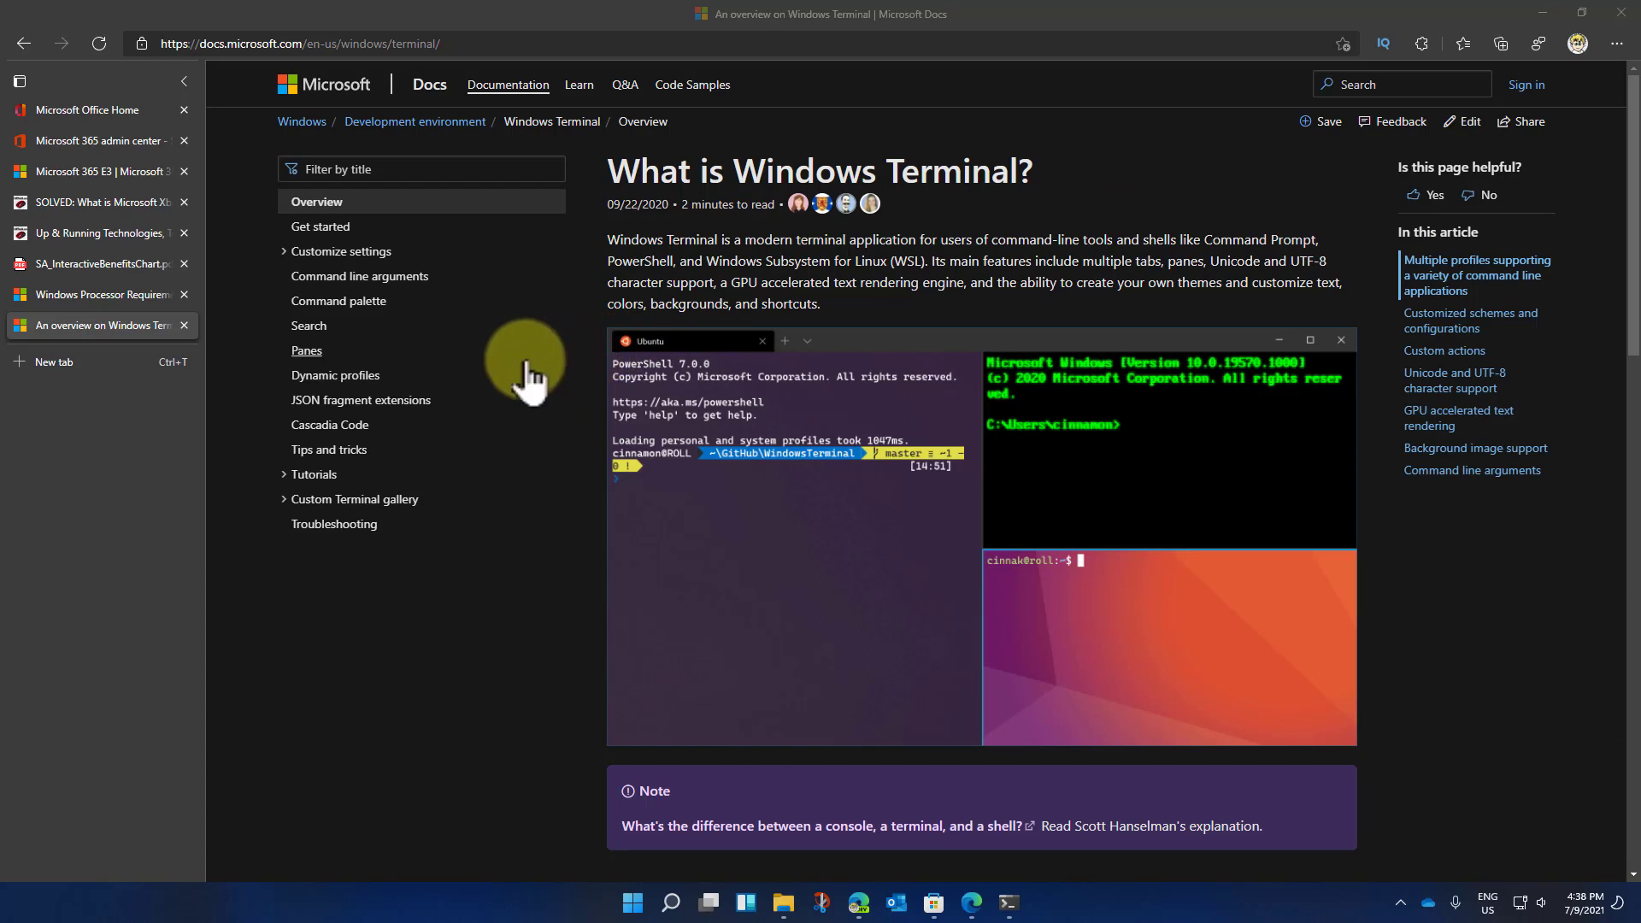
Preview several of the pages open in the browser's vertical tabs without switching to them
mouse_move(140, 267)
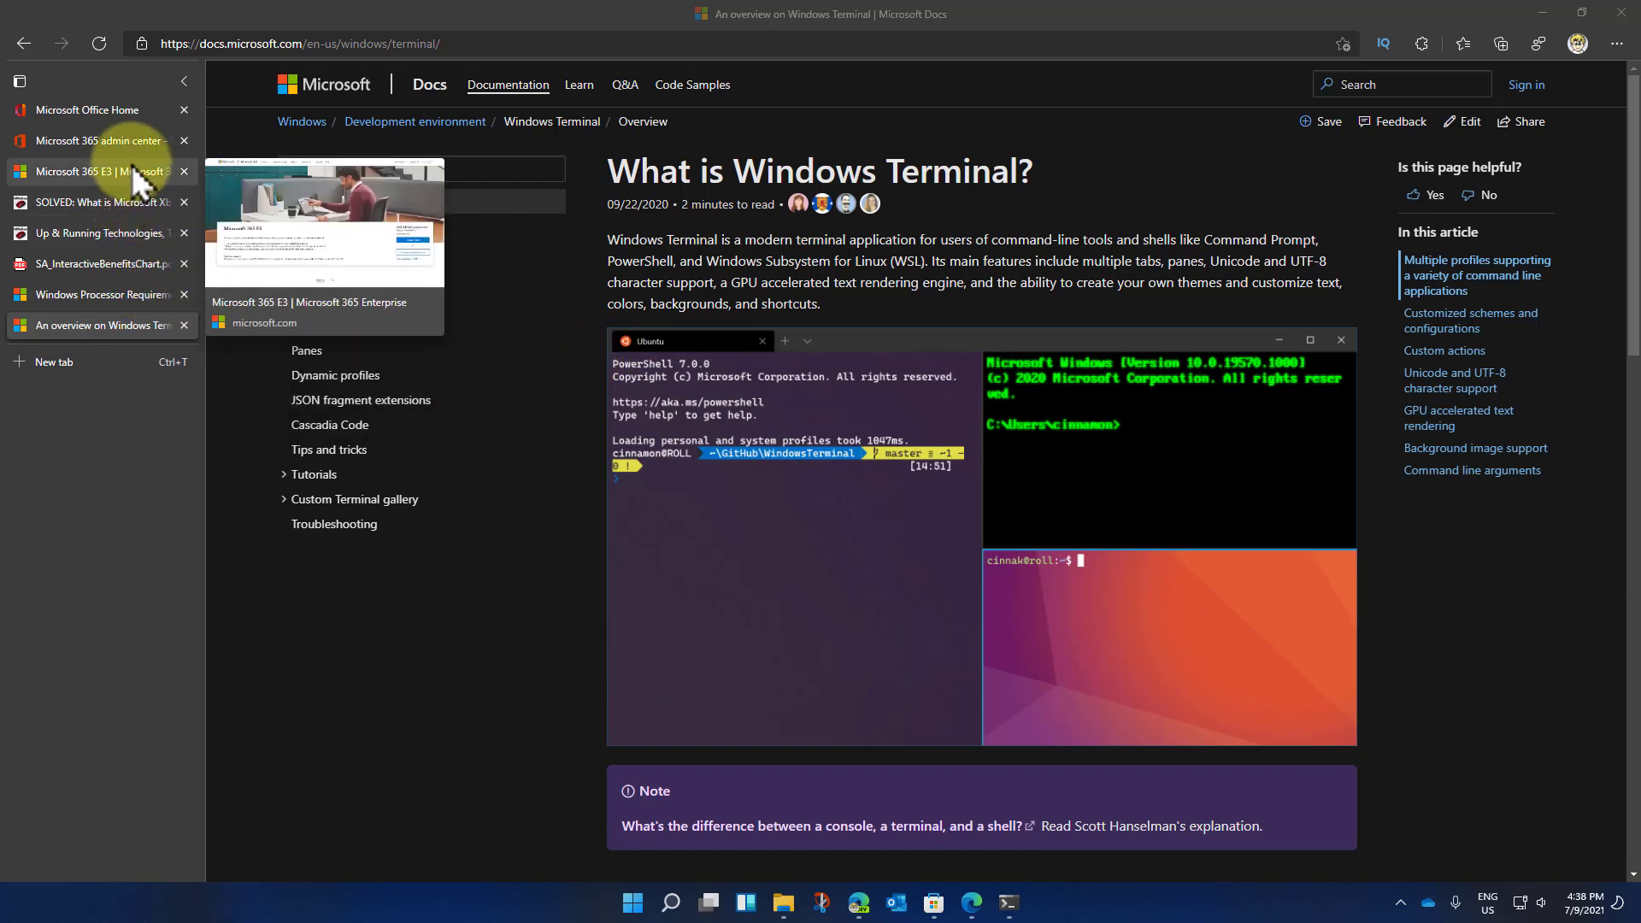
mouse_move(132, 136)
mouse_move(122, 109)
mouse_move(135, 299)
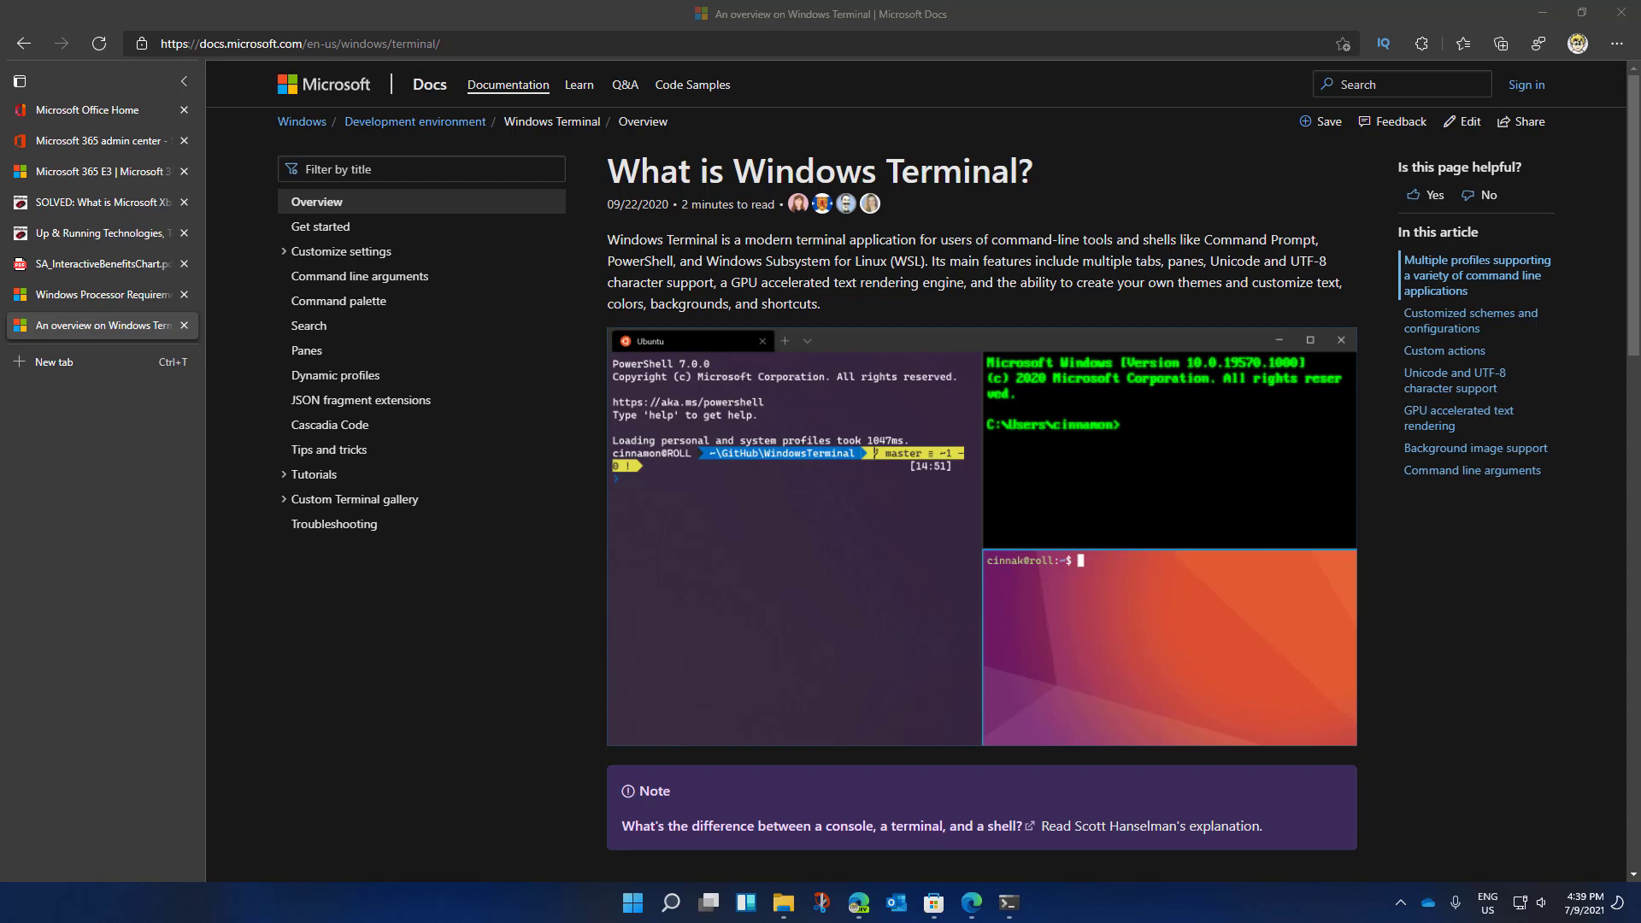
Open the Windows Settings and look through the System categories
right_click(632, 902)
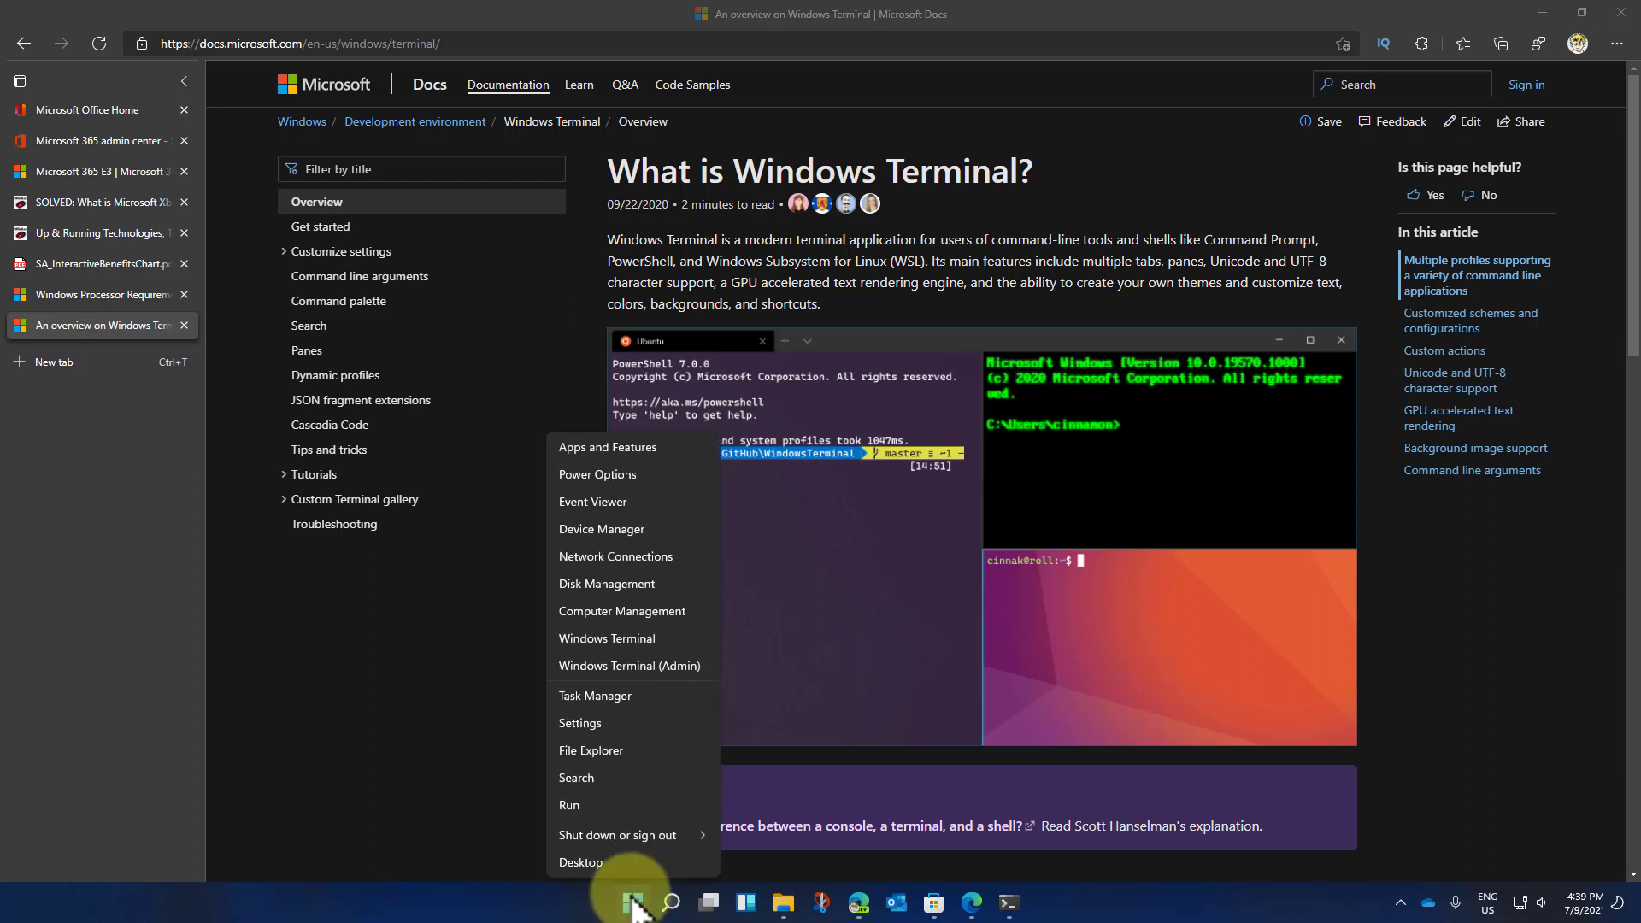
click(593, 722)
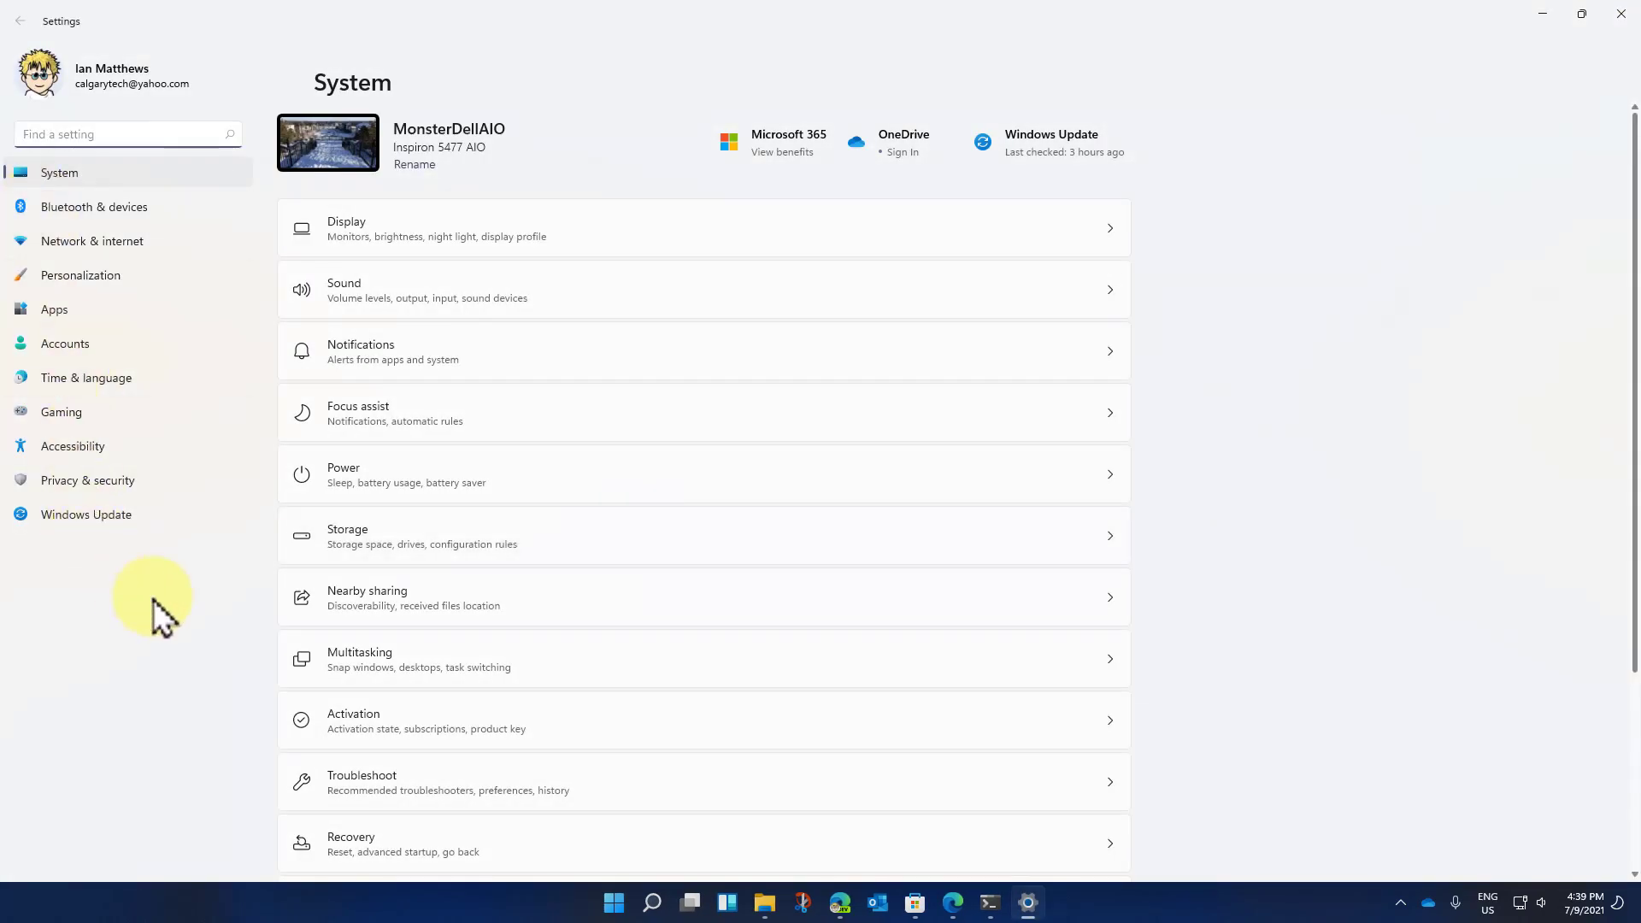
scroll(757, 592, down, 3)
scroll(761, 588, up, 3)
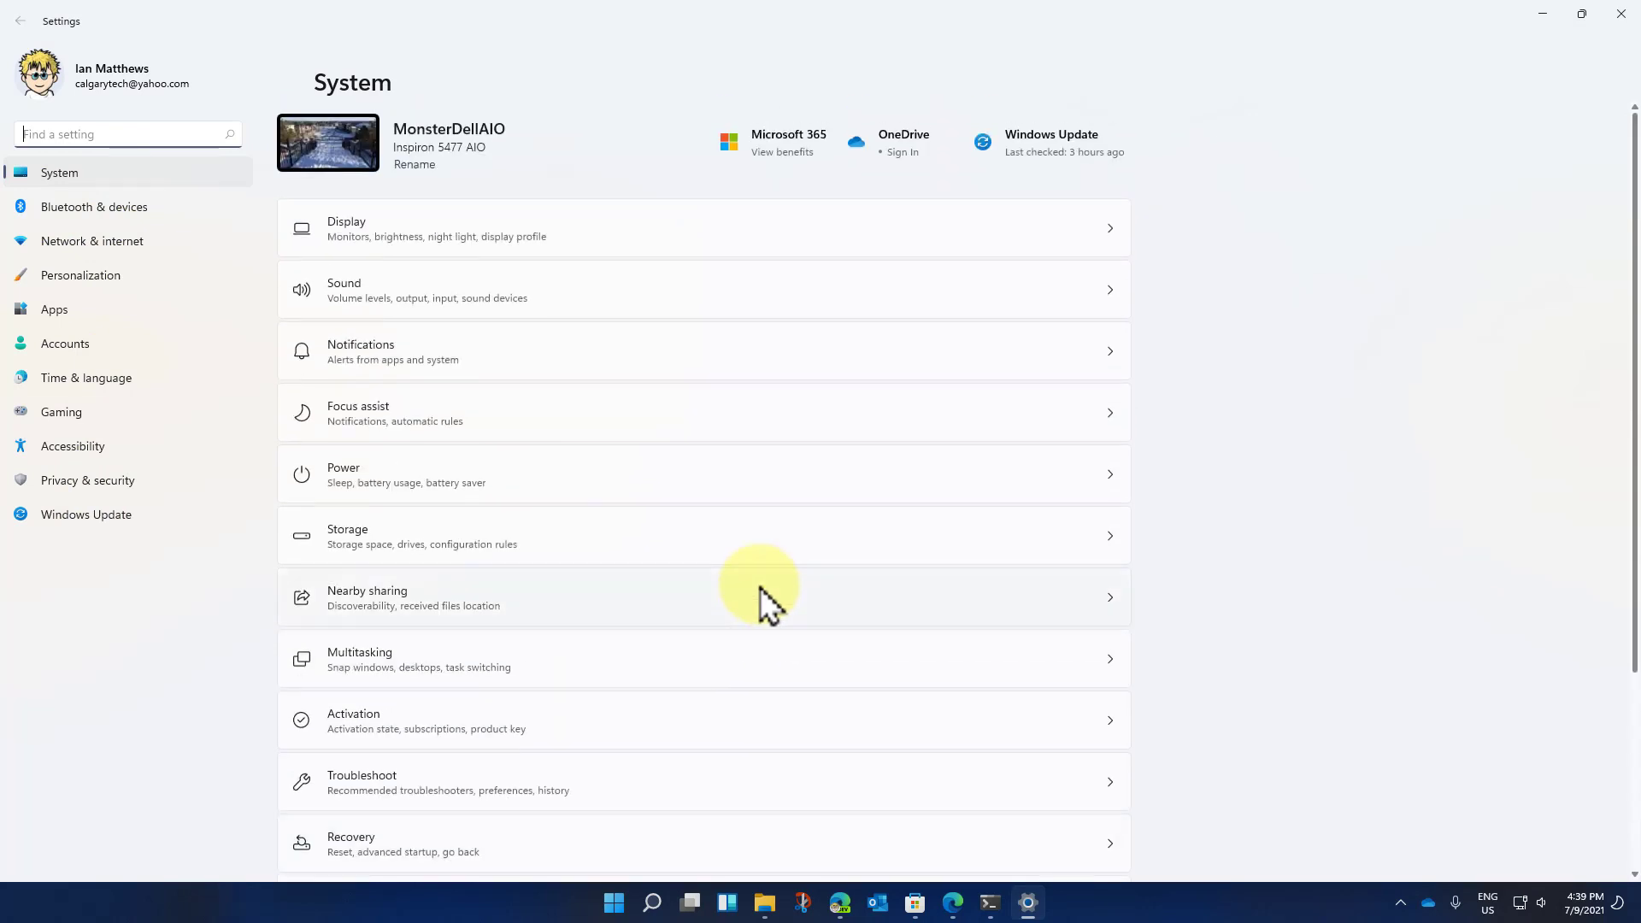
Go to the Multitasking settings and view the choices for what Alt + Tab shows without changing them
click(689, 658)
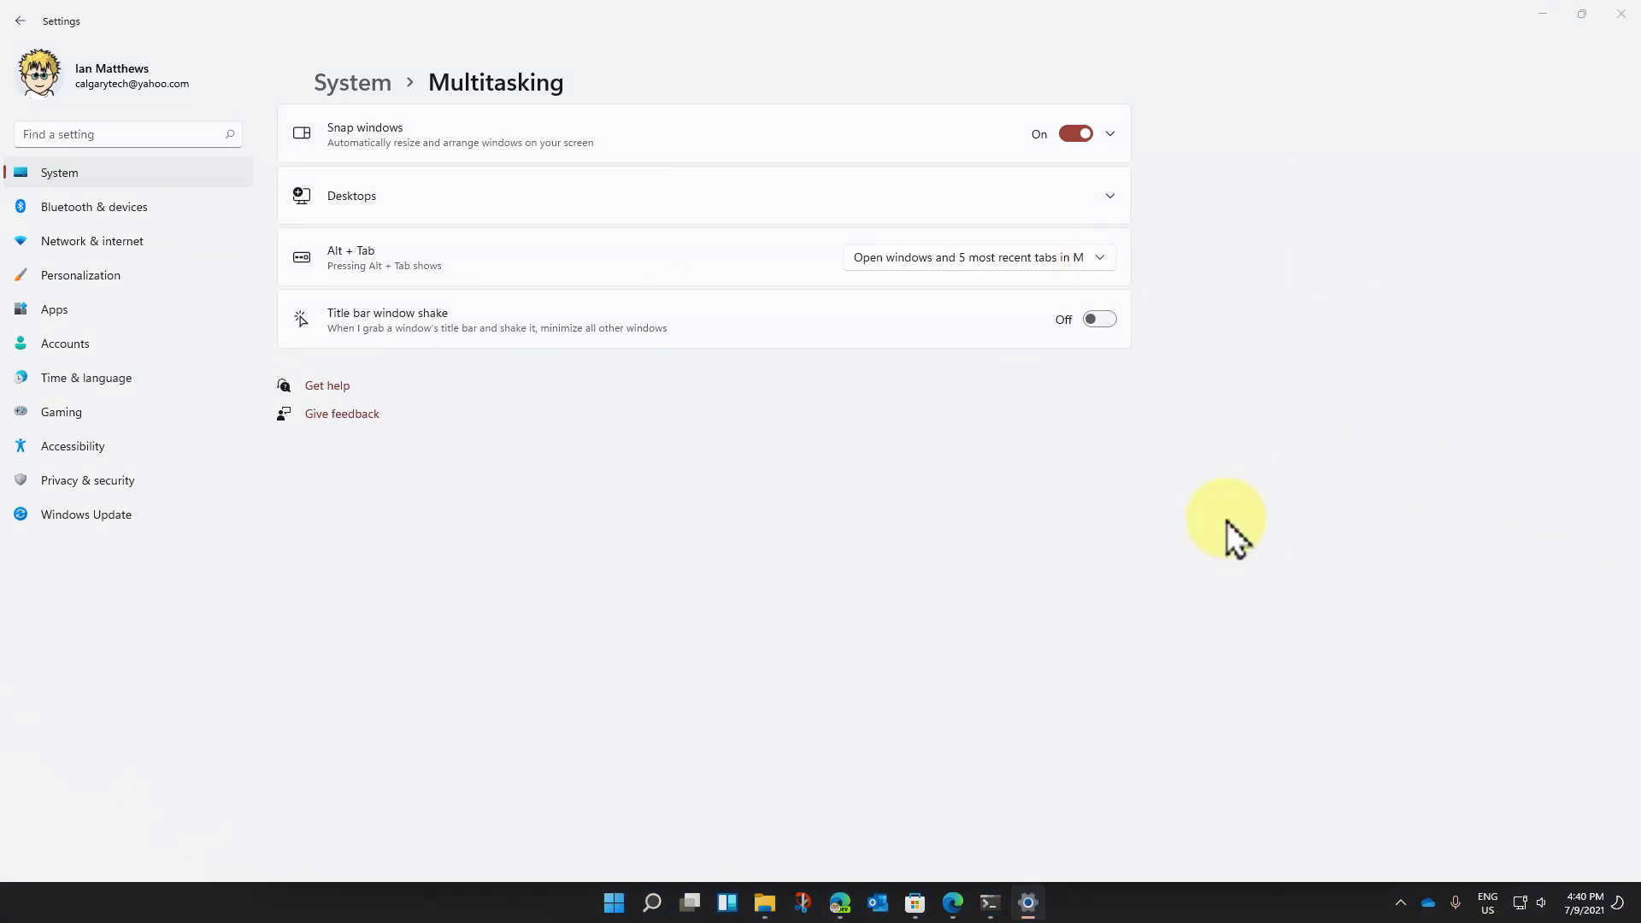
click(1092, 257)
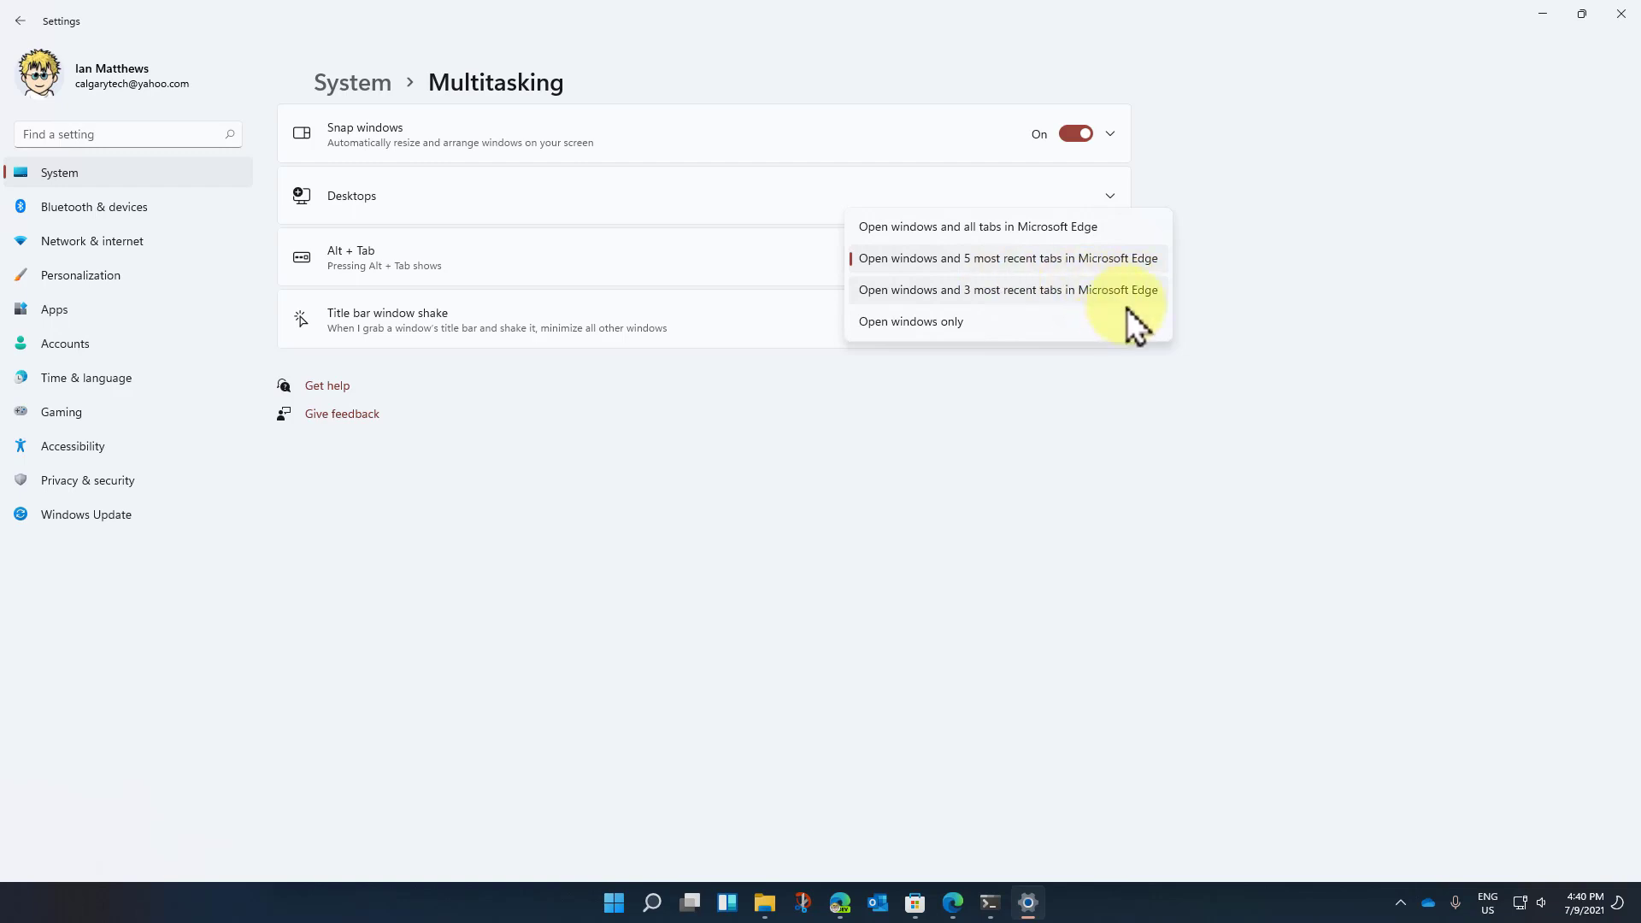
click(1323, 290)
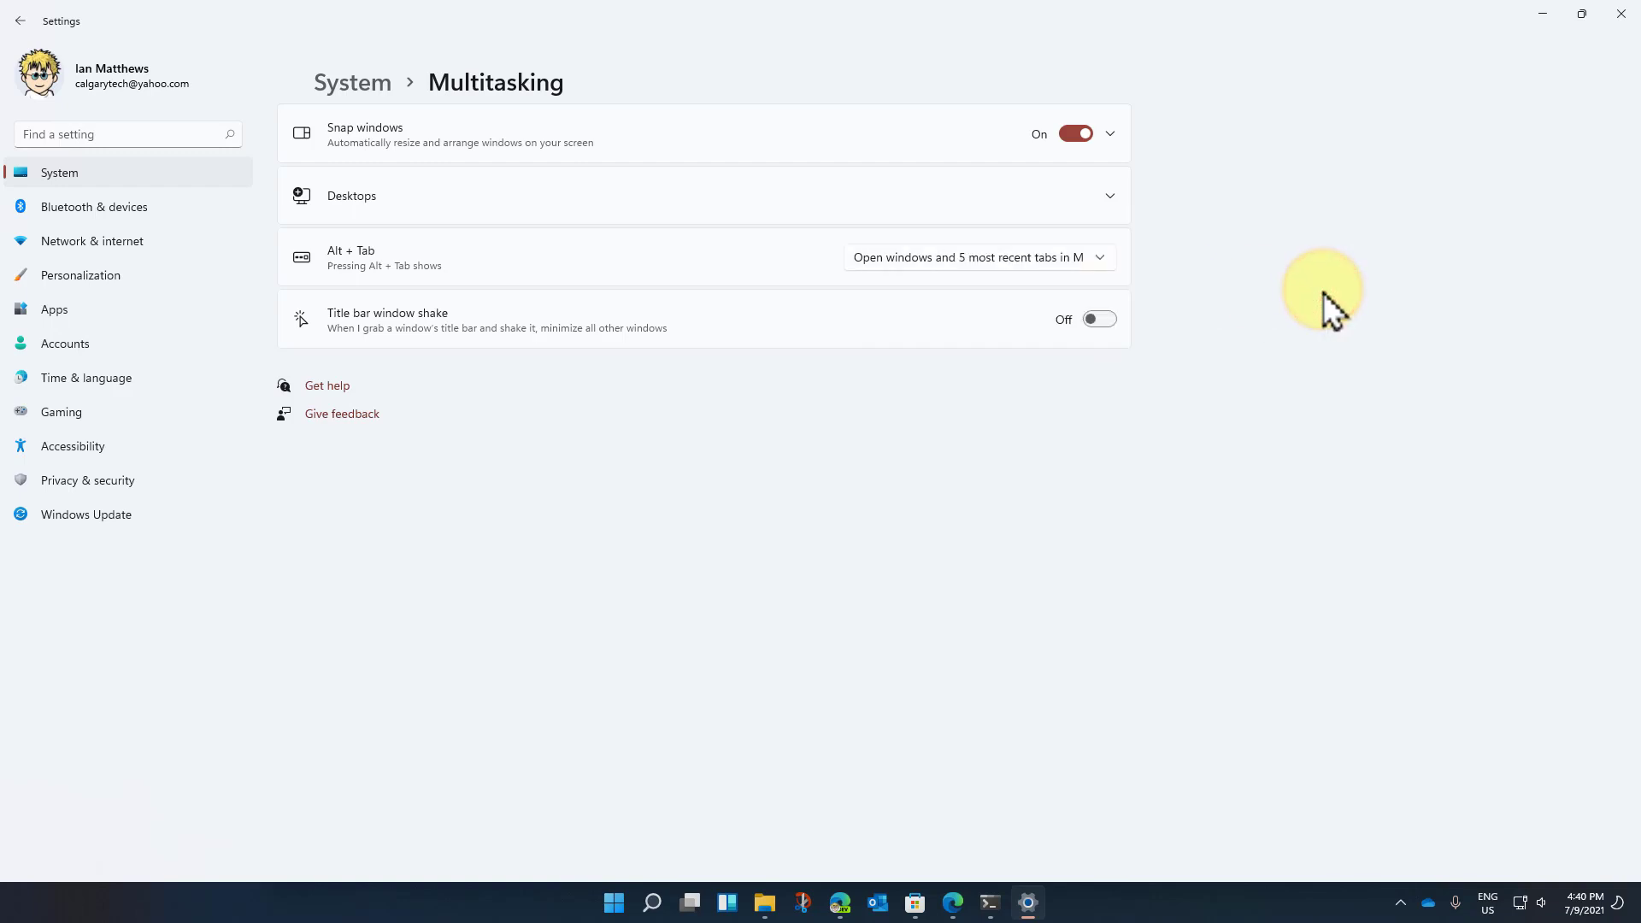
Look through the Accessibility categories and go to Visual effects
click(85, 444)
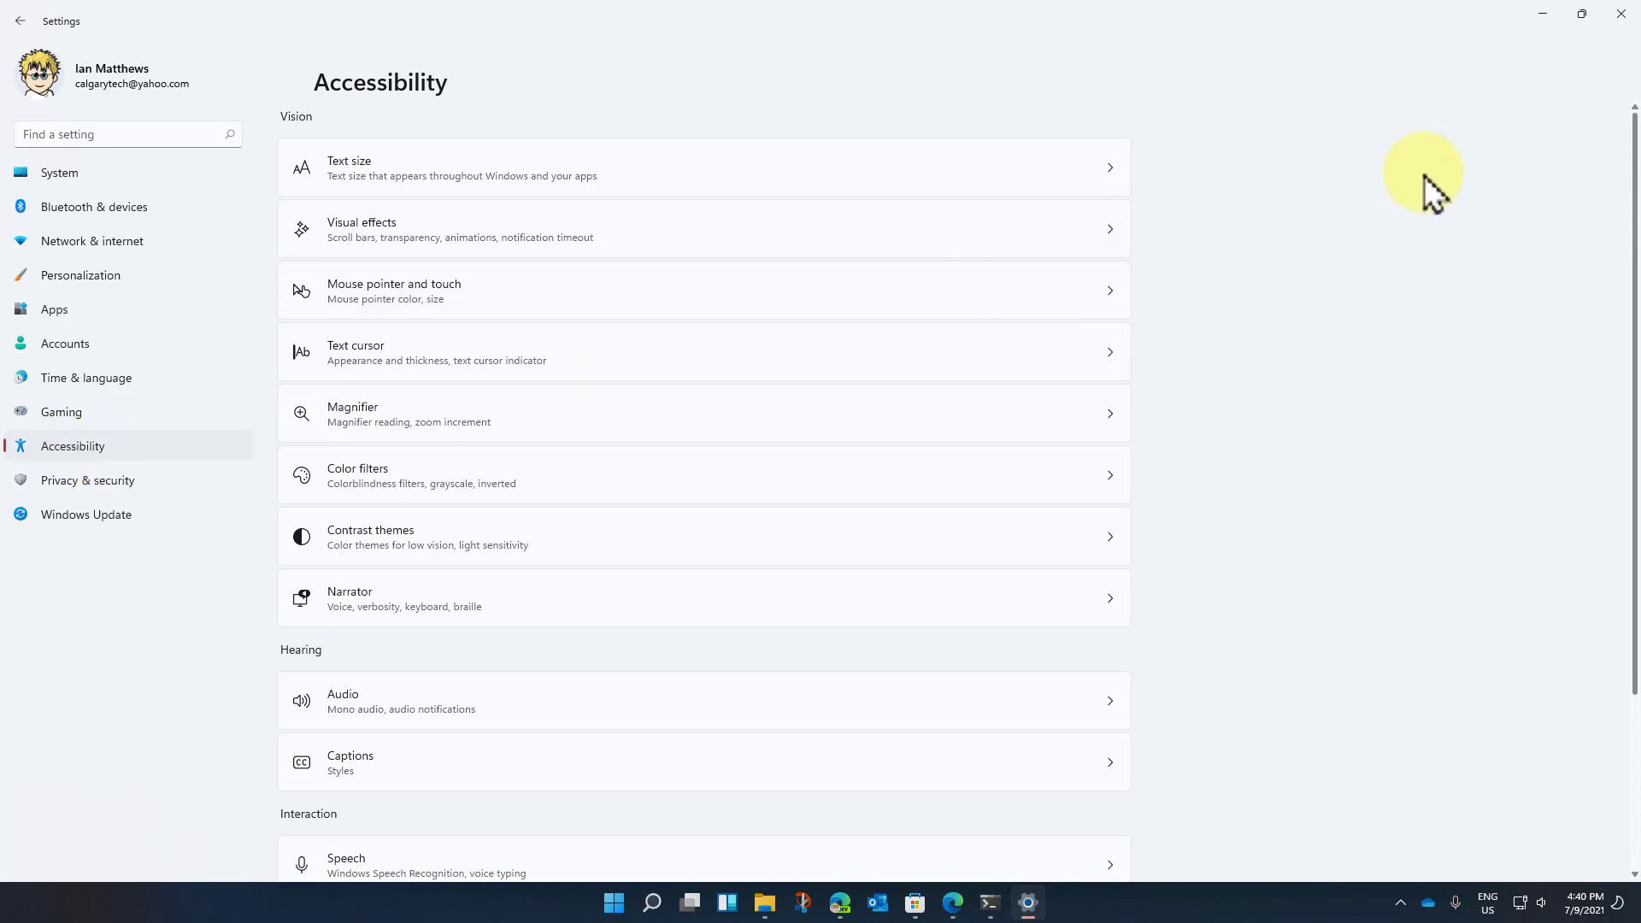
drag(1630, 168, 1632, 70)
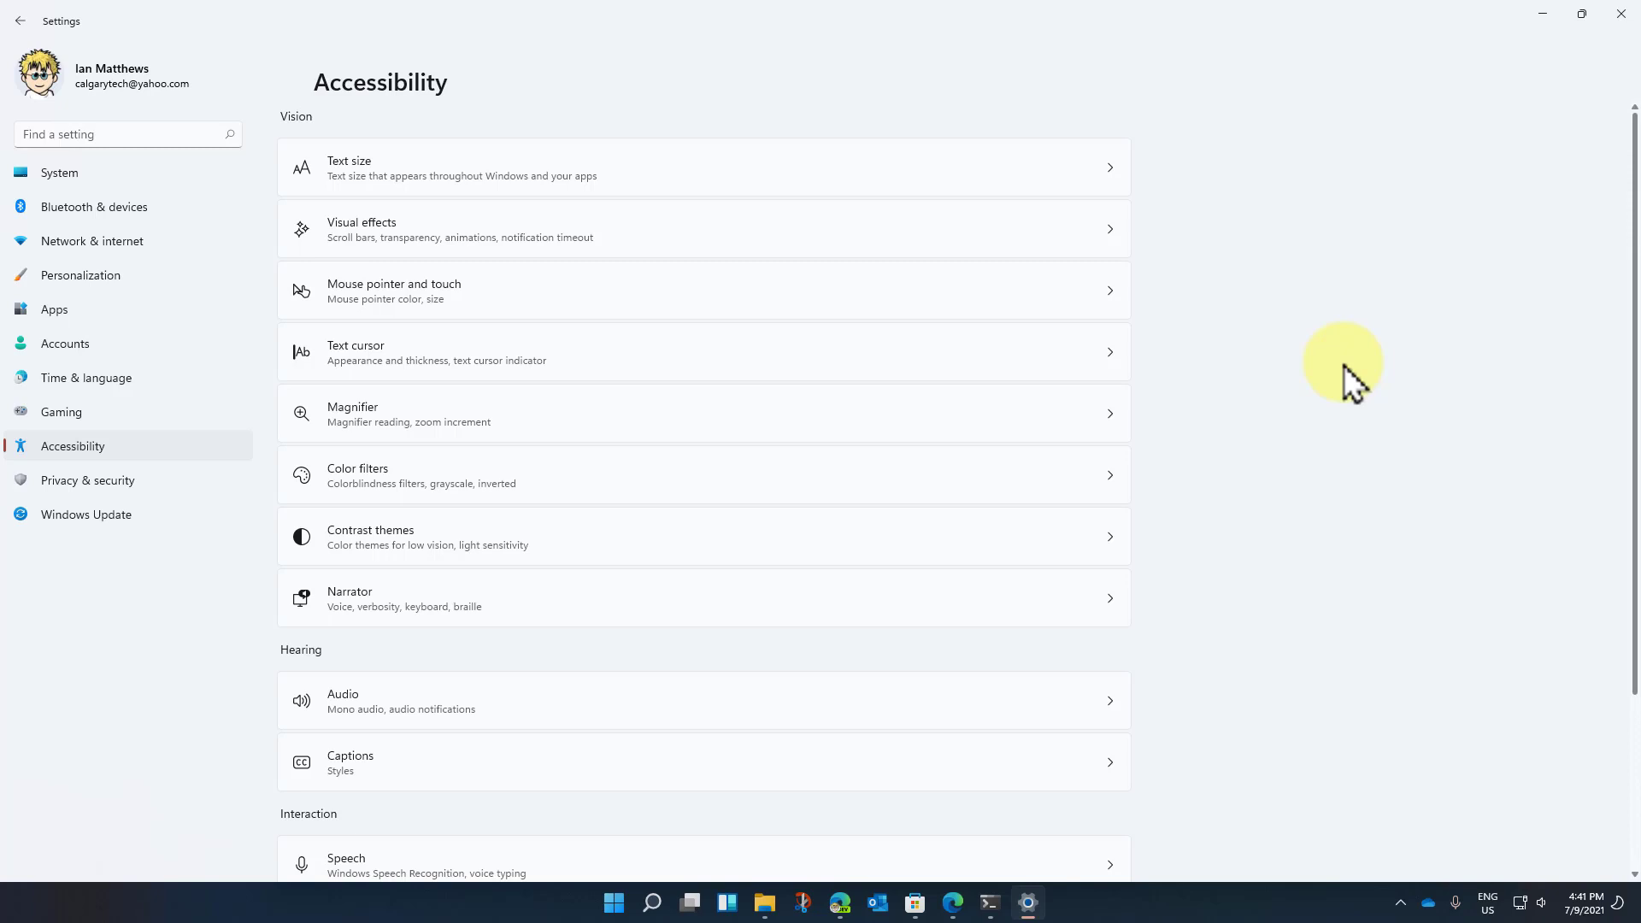
click(531, 234)
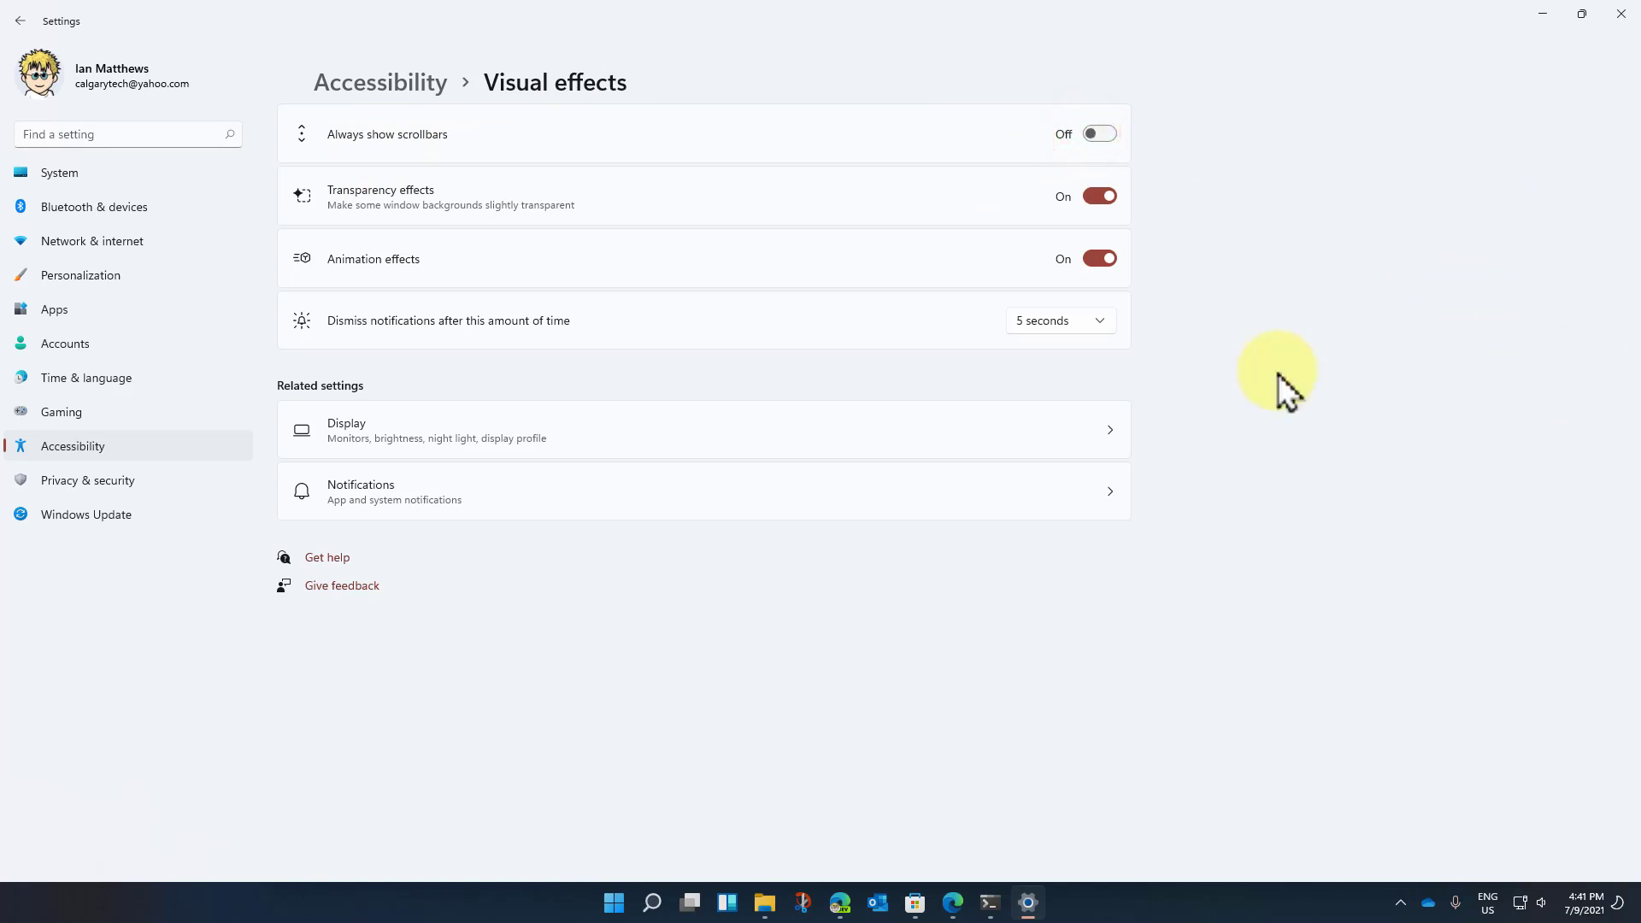
Check how the scrollbar behaves on the System page, and return to the Visual effects settings
click(62, 174)
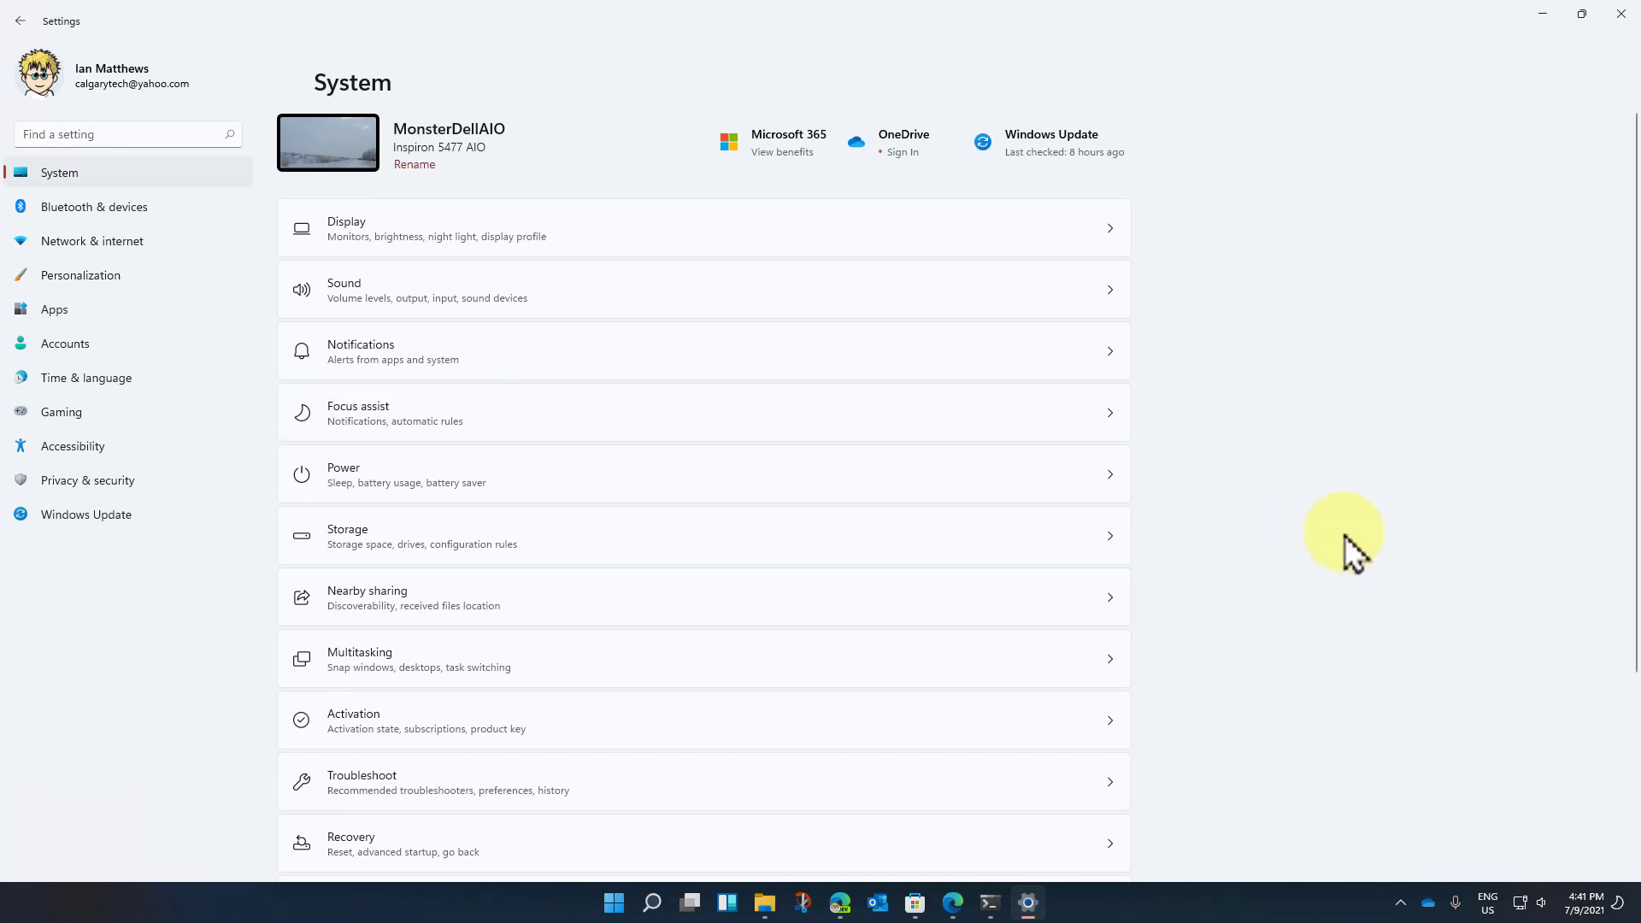
mouse_move(1632, 331)
mouse_down()
mouse_move(1632, 506)
mouse_move(1624, 329)
mouse_up()
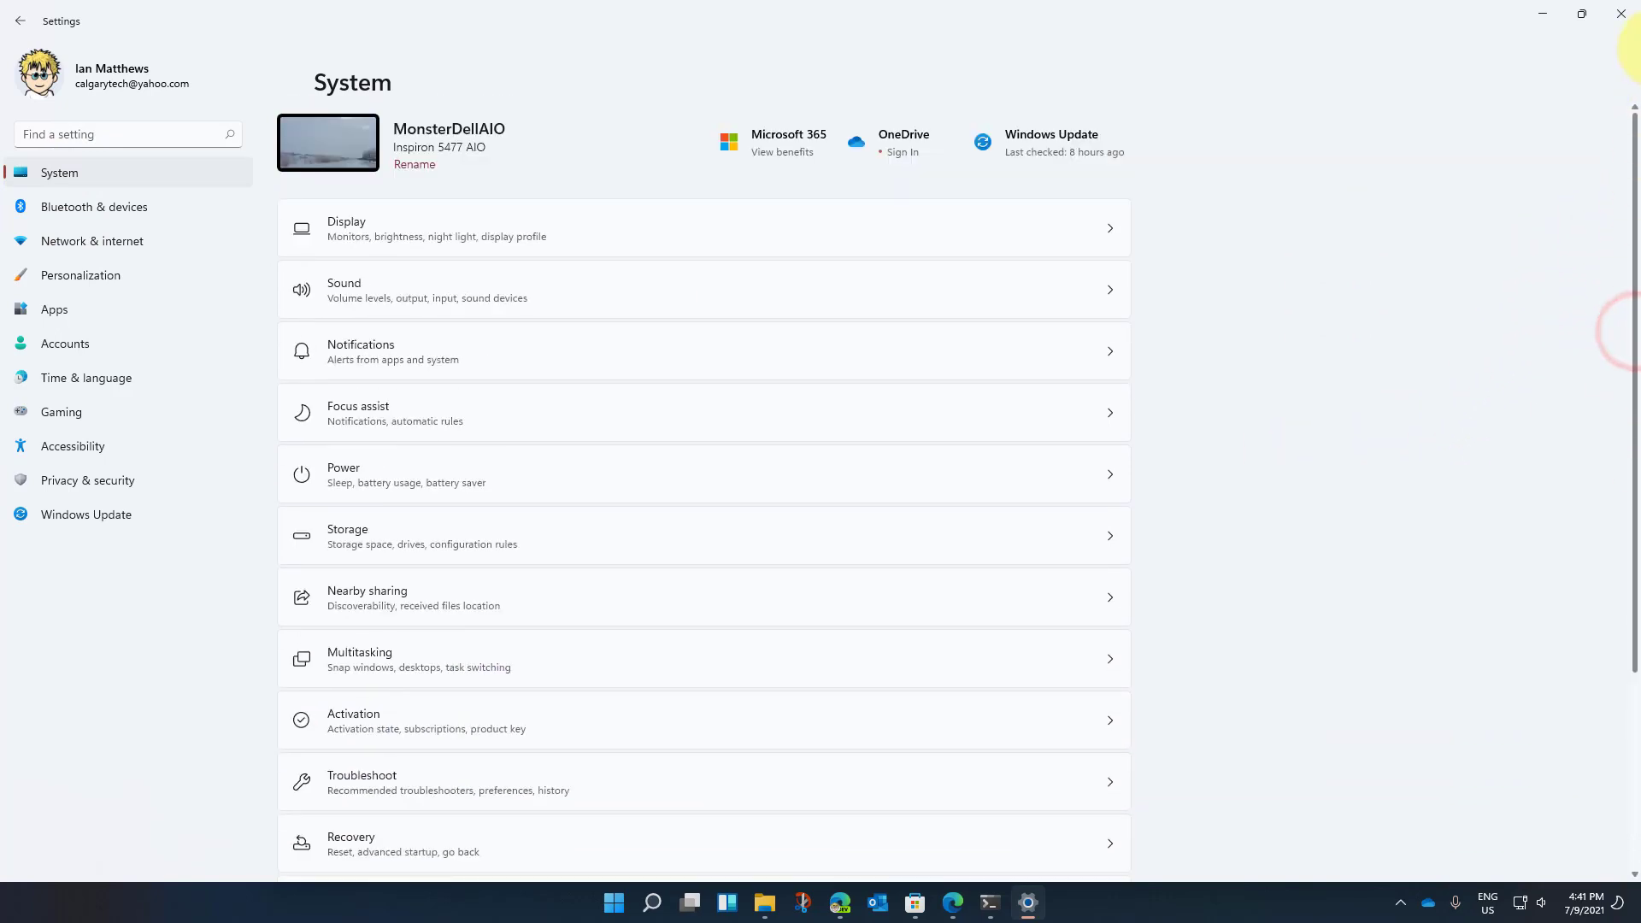
click(20, 22)
Turn on Always show scrollbars and check the scrollbar on the System page
click(1100, 135)
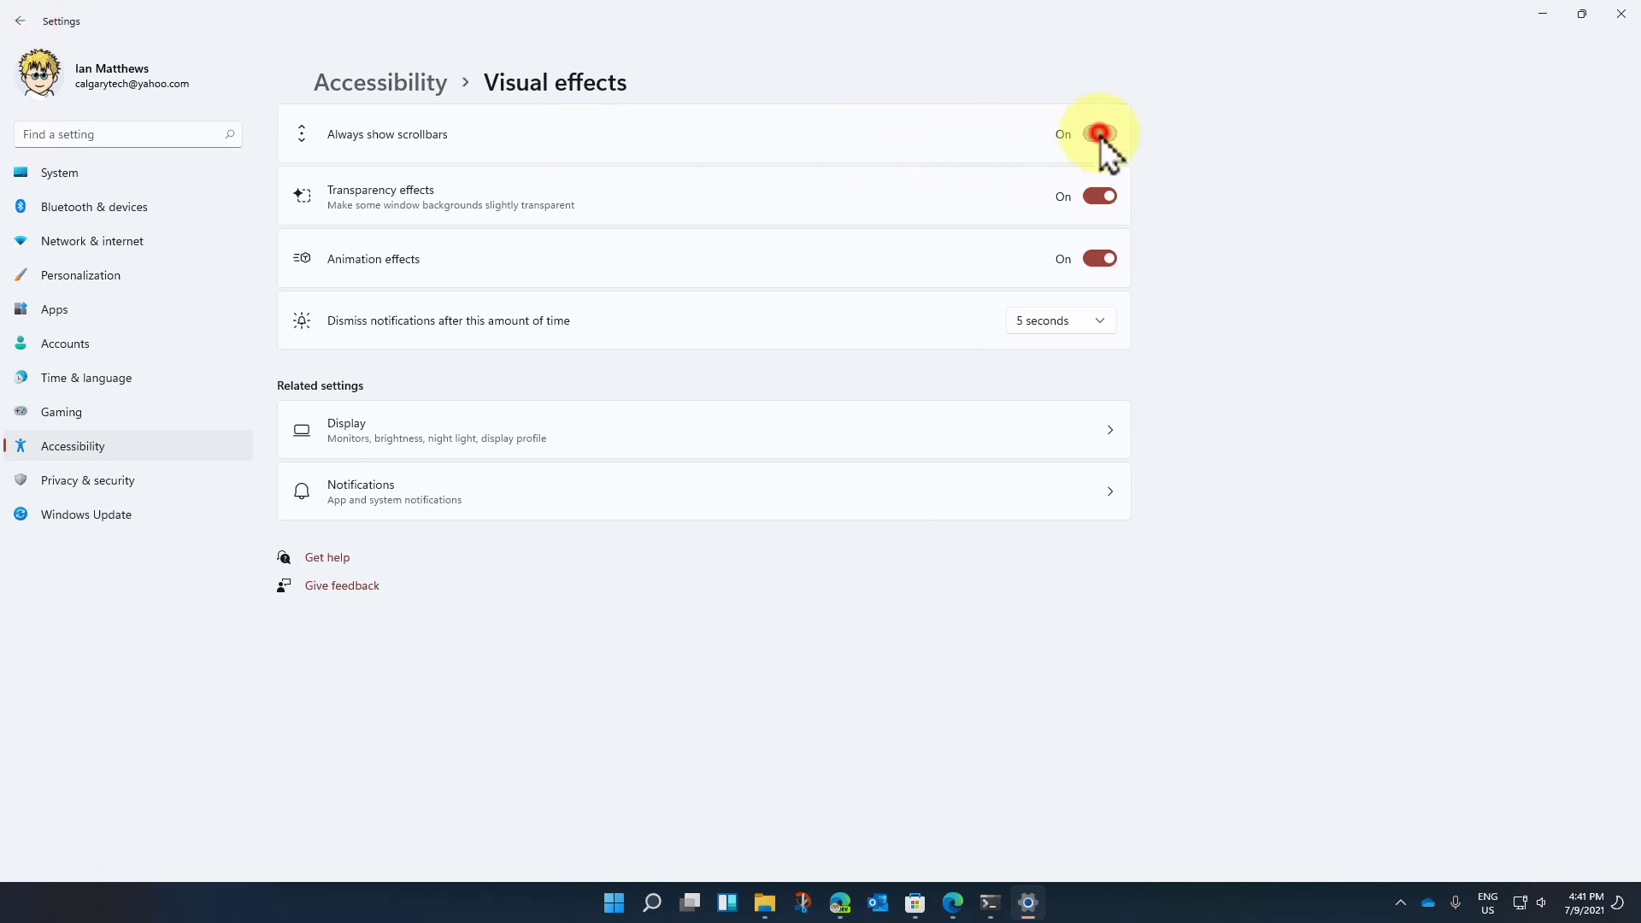
click(67, 174)
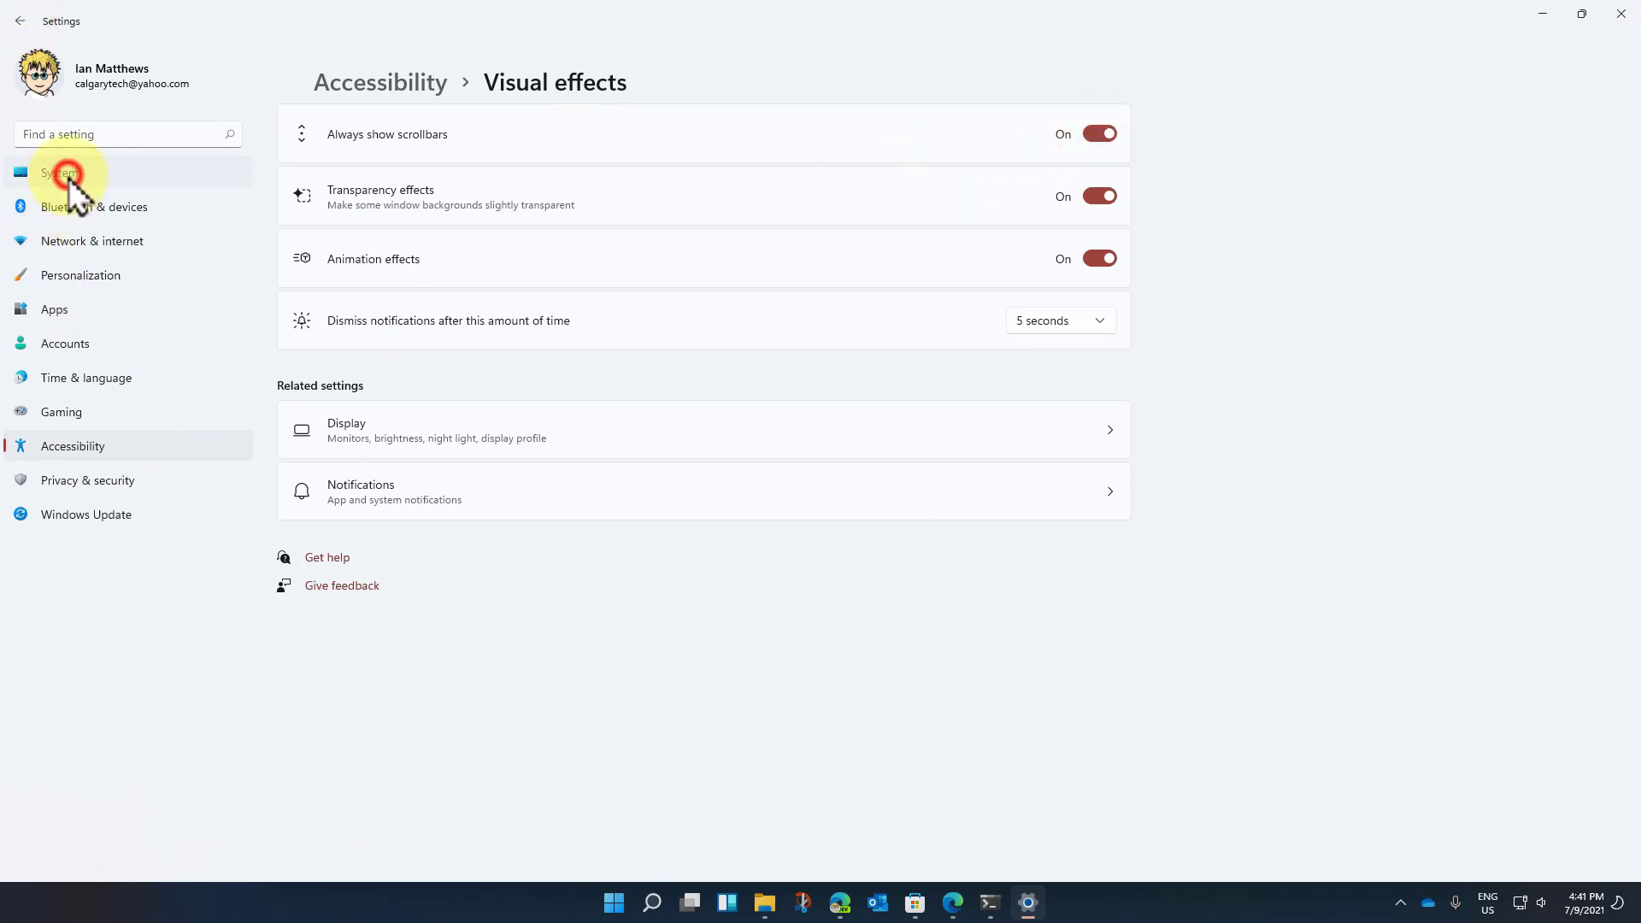
drag(1633, 272, 1606, 337)
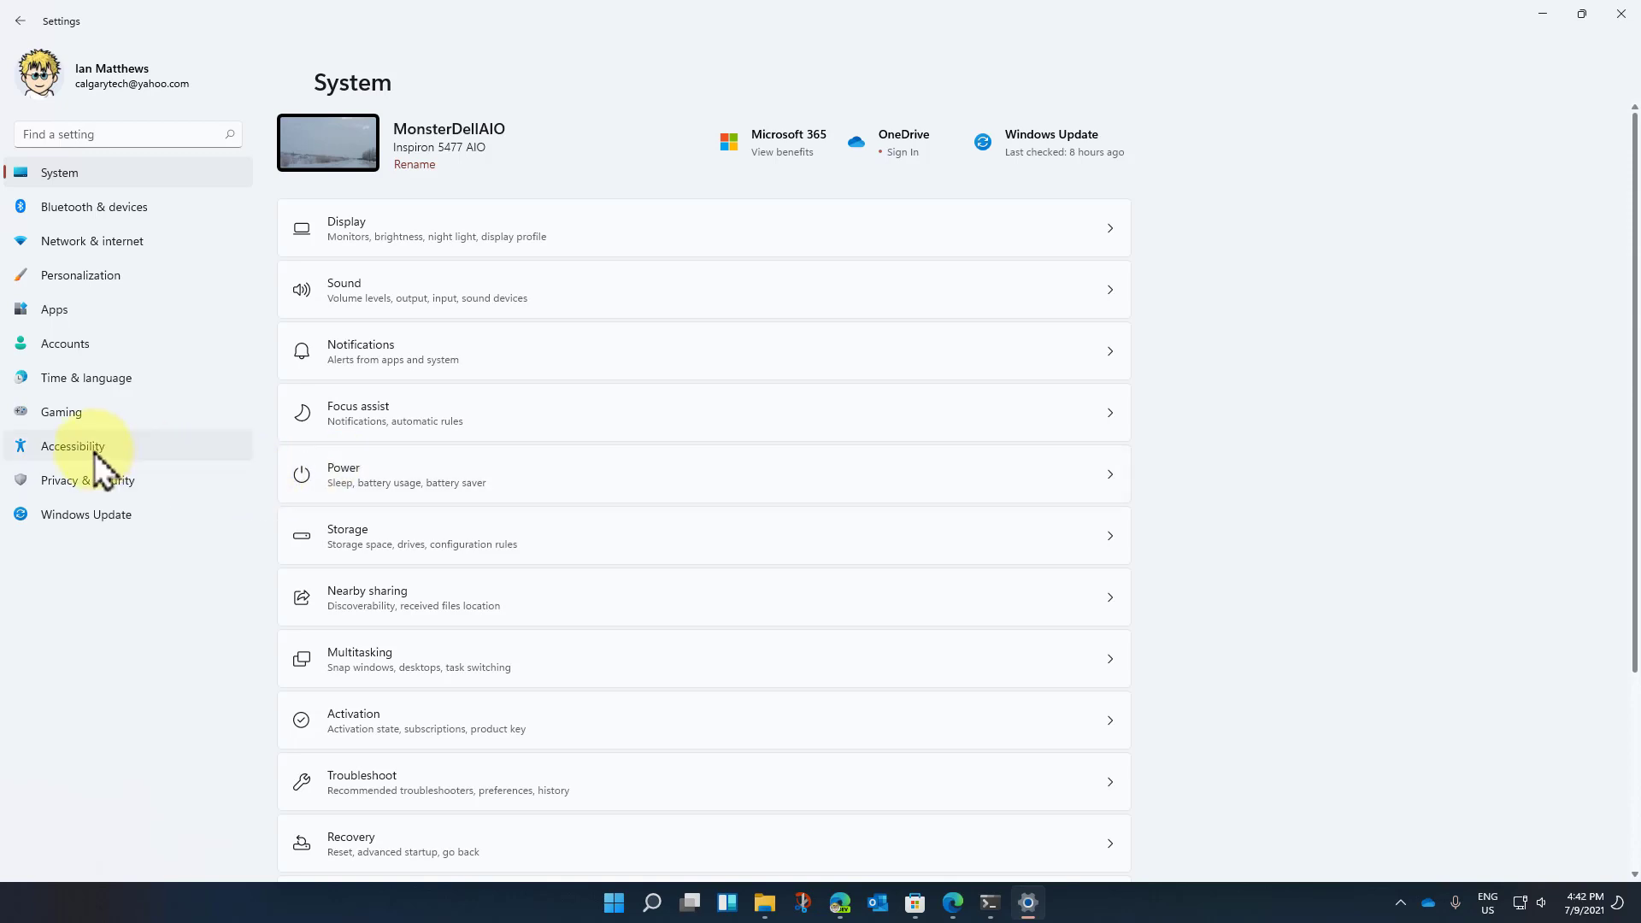
Go to the System Clipboard settings and review the clipboard history and device sync options
scroll(649, 476, down, 3)
click(567, 754)
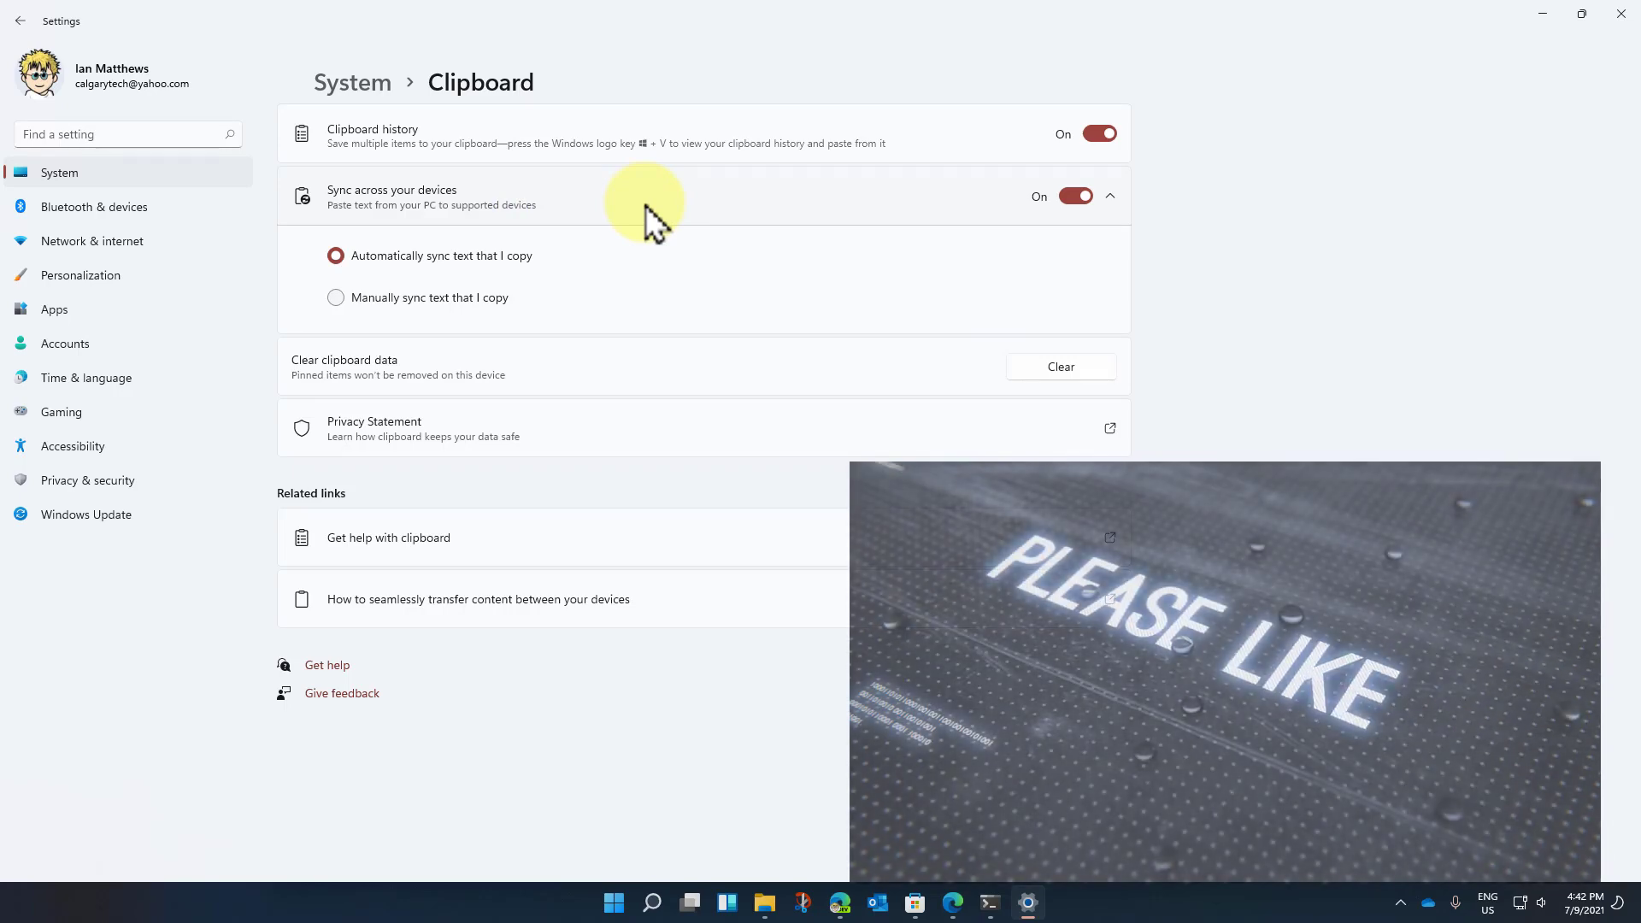
click(382, 136)
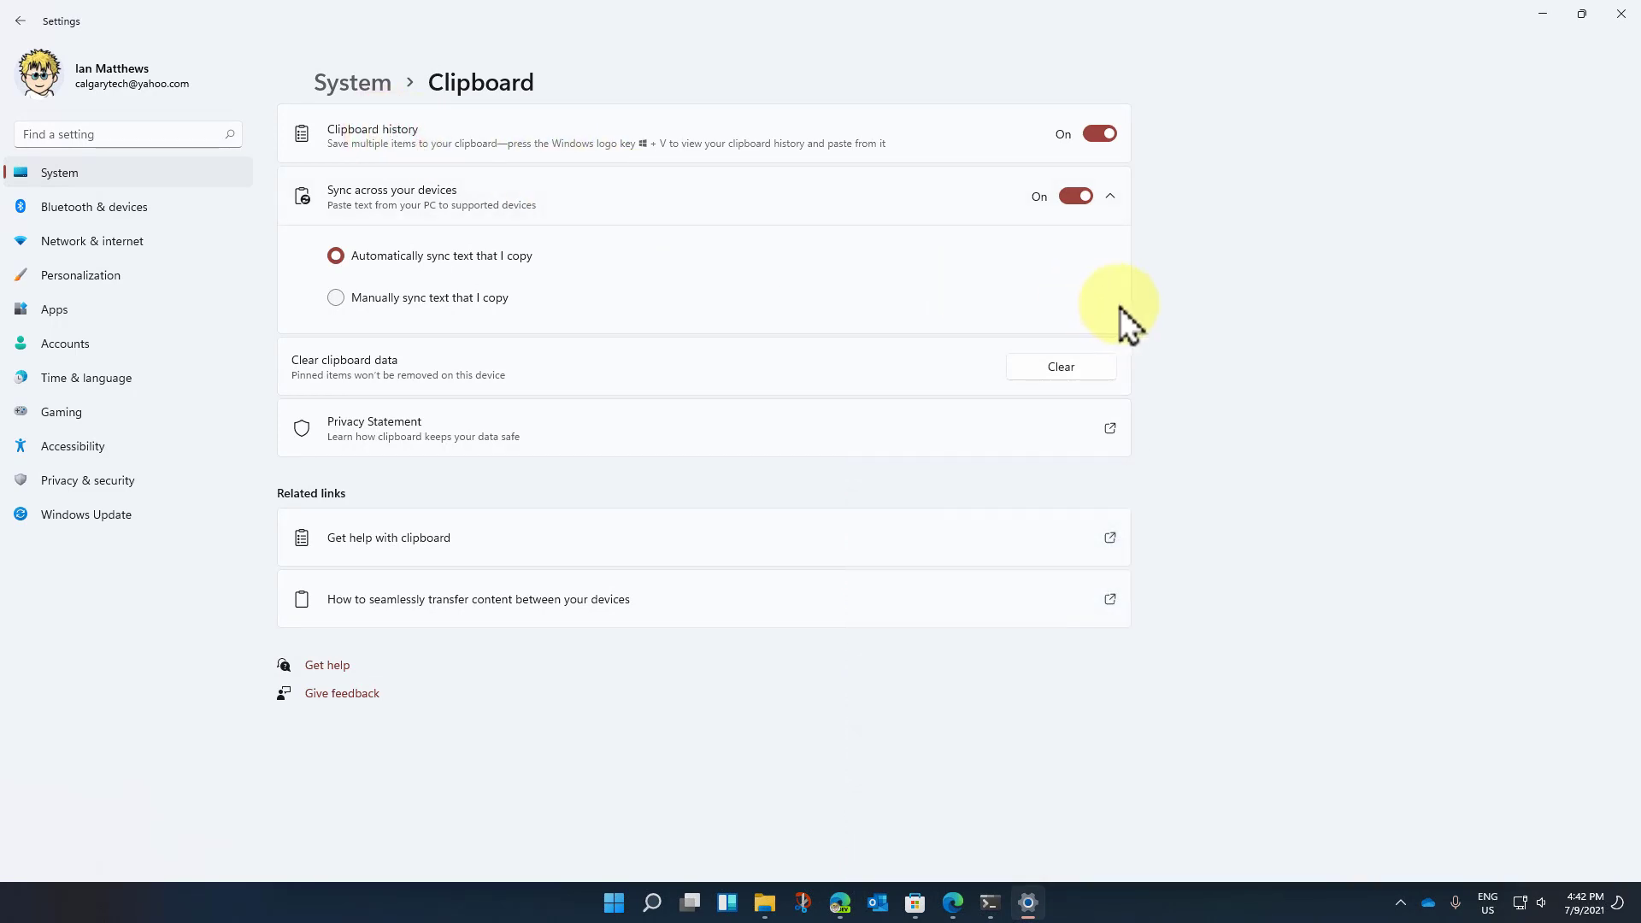
Bring up the clipboard history, move it over the Clipboard settings to view its entries, and dismiss it
key(super+v)
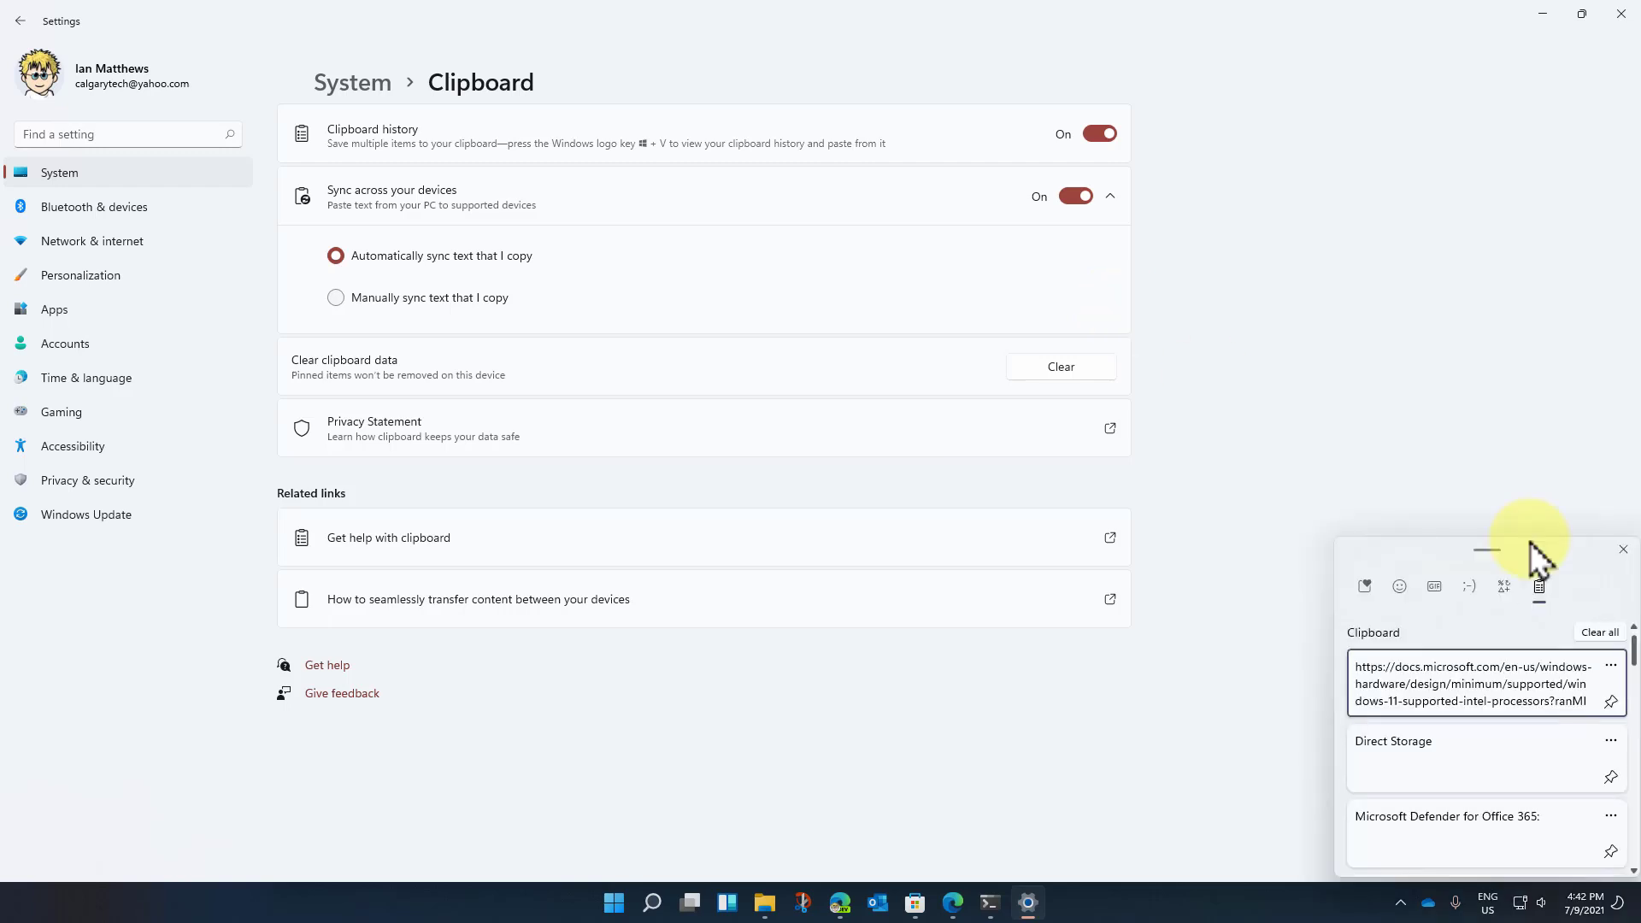
drag(1529, 555, 1084, 158)
mouse_move(1186, 238)
mouse_down()
mouse_move(1191, 462)
mouse_move(1200, 224)
mouse_up()
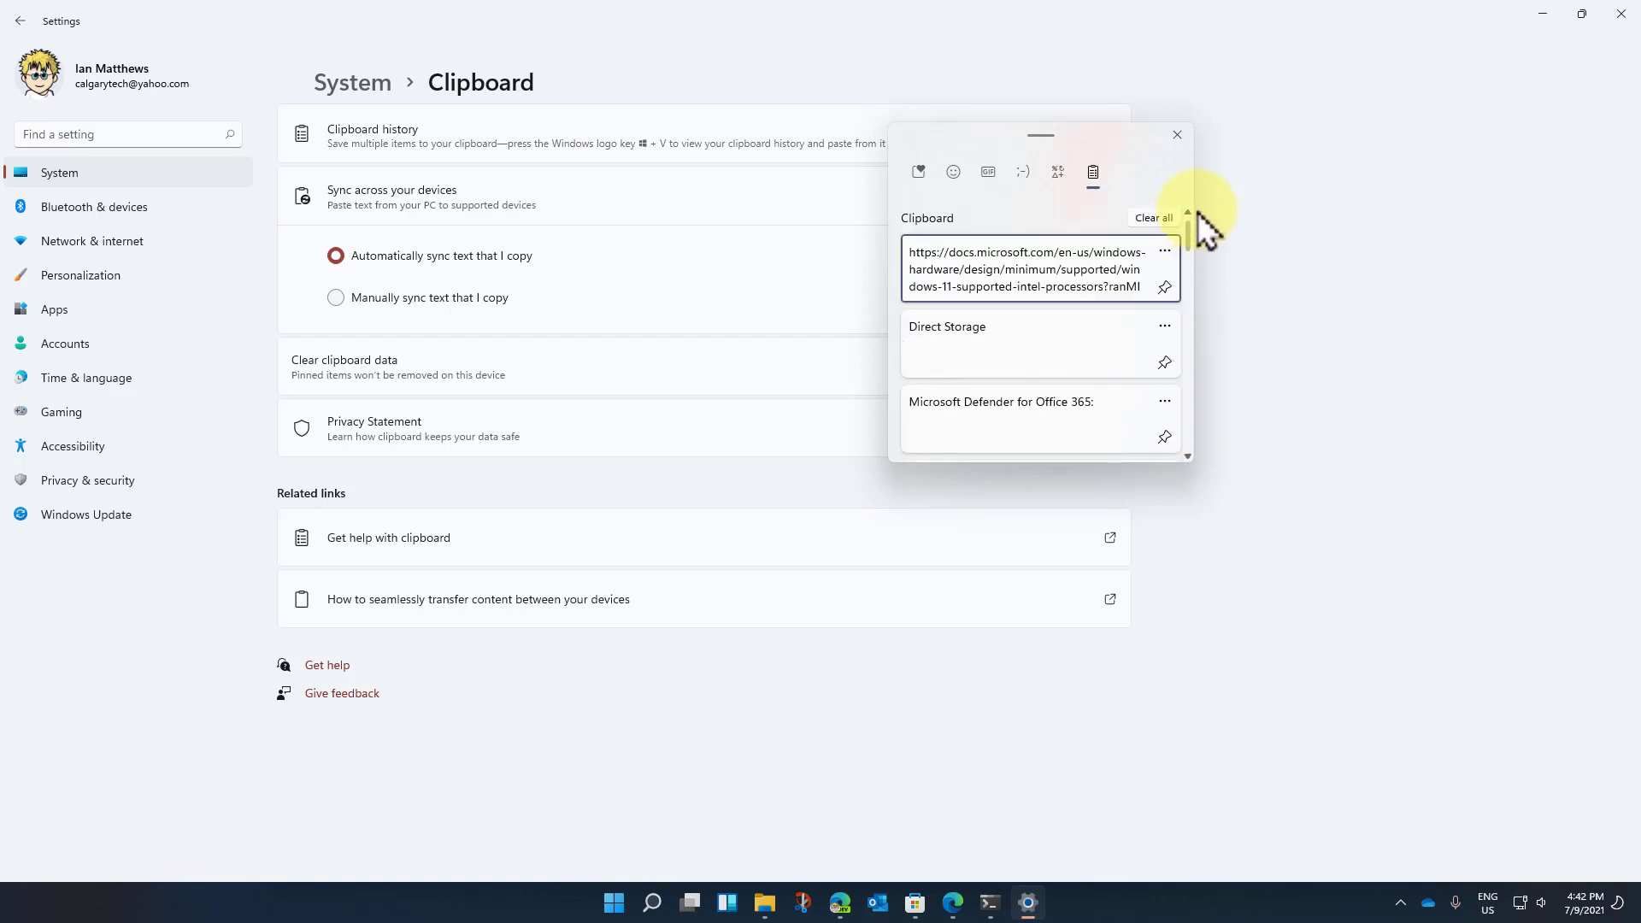
click(1303, 227)
Open Snip & Sketch and capture a rectangular snip covering part of the Settings categories and the Clipboard options
click(800, 904)
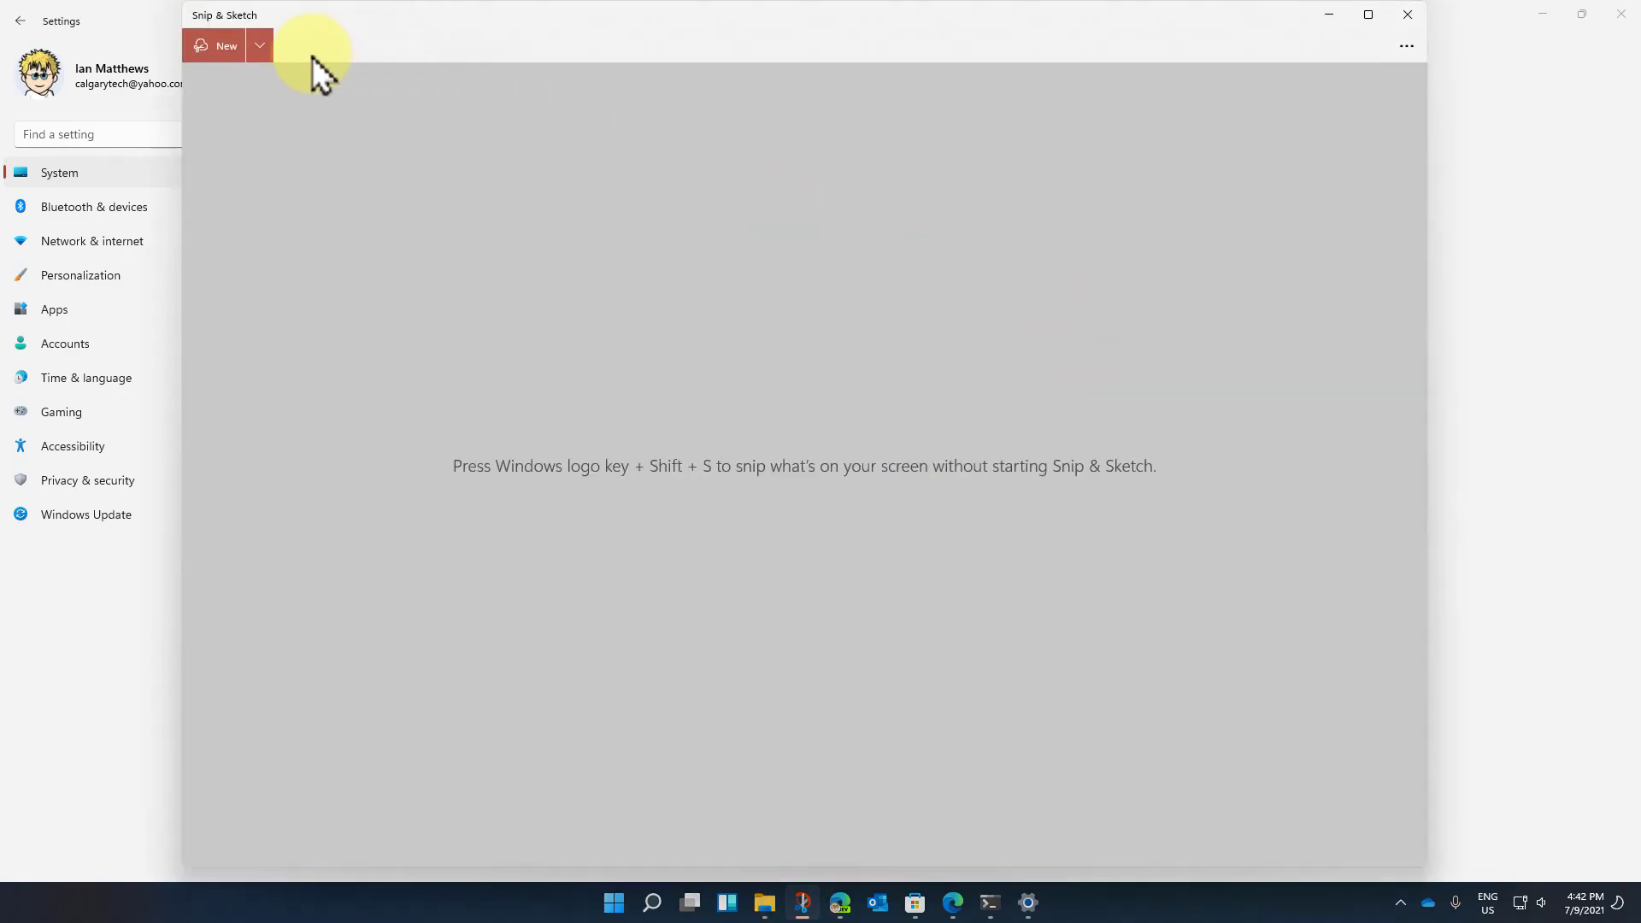
click(207, 46)
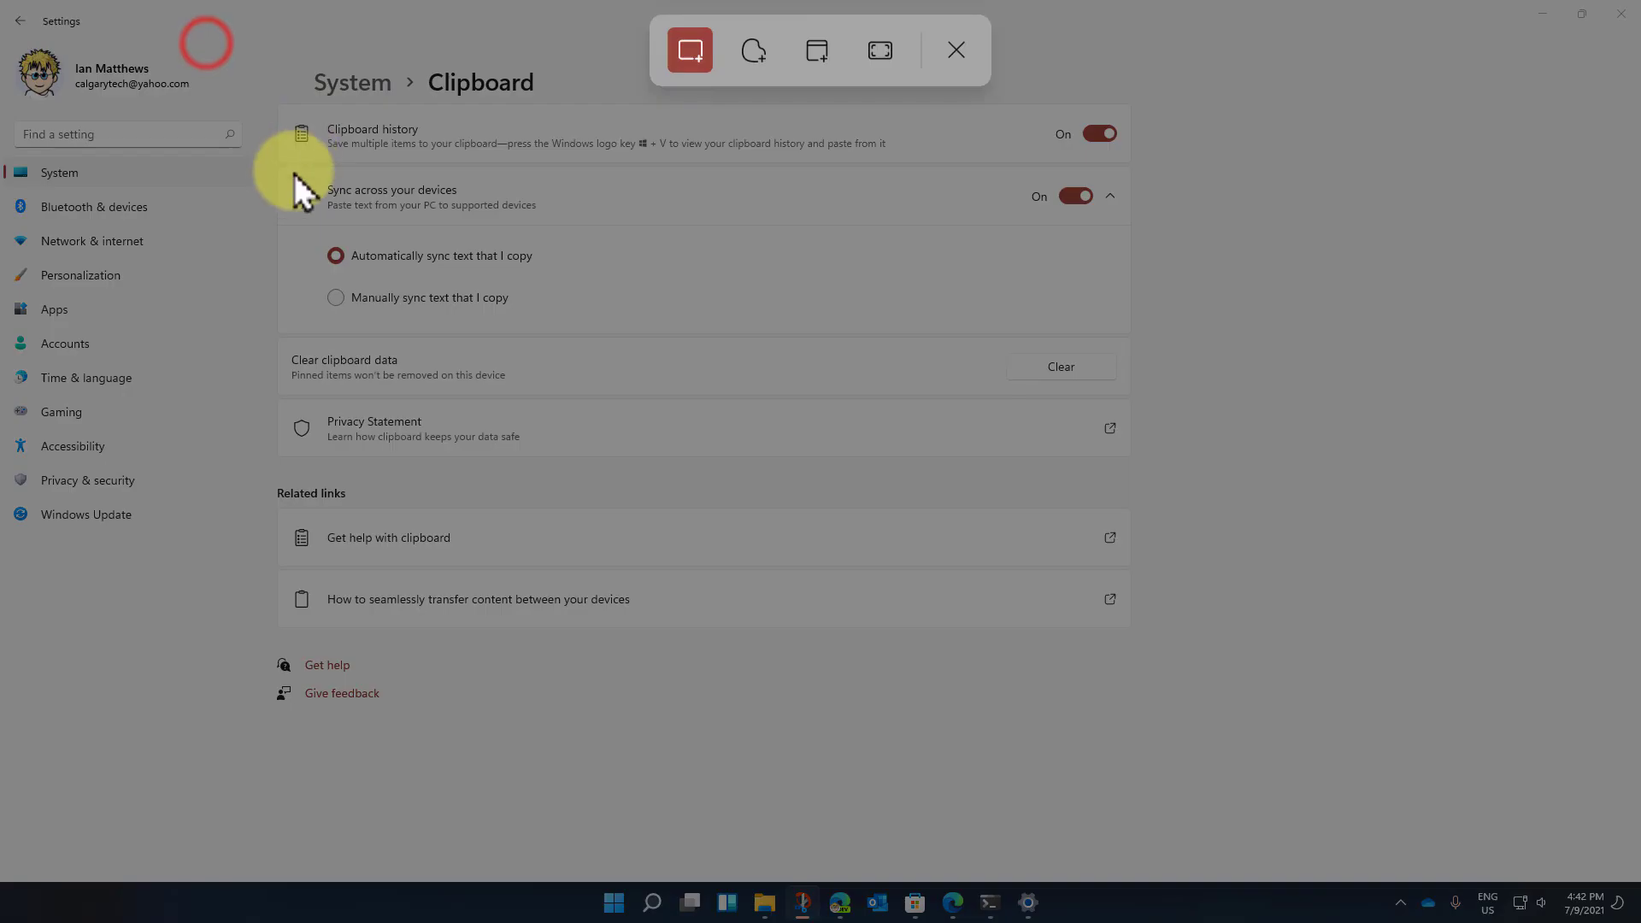
mouse_move(21, 194)
mouse_down()
mouse_move(609, 421)
mouse_move(480, 487)
mouse_up()
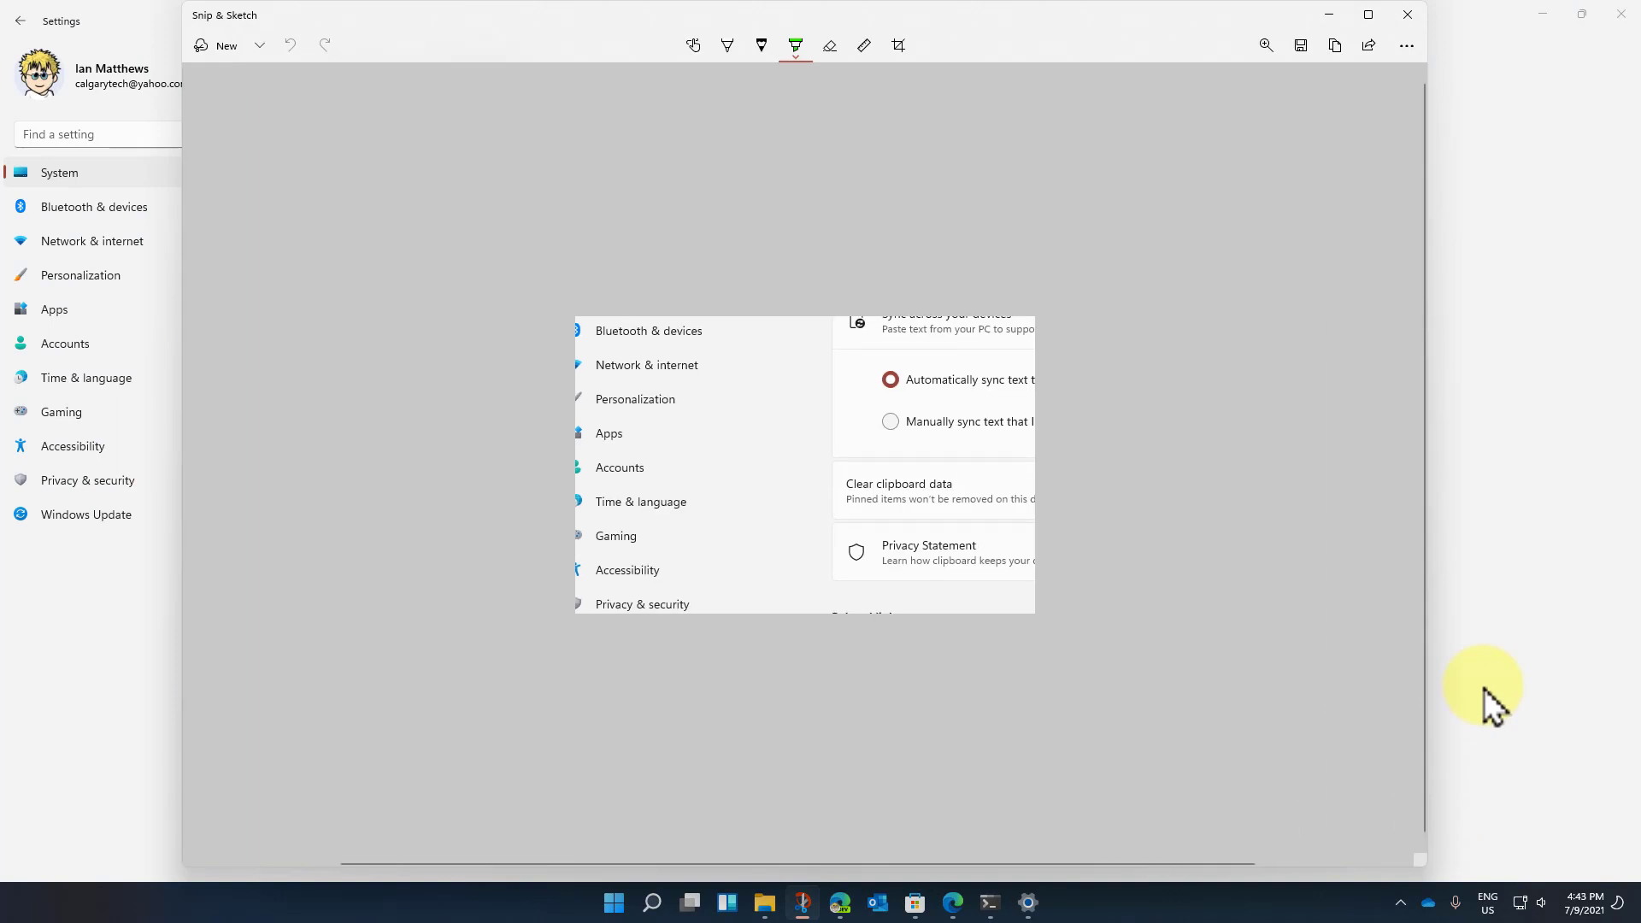
Close Snip & Sketch, check the clipboard history for the new snip and its other entries, and close Settings
click(1406, 14)
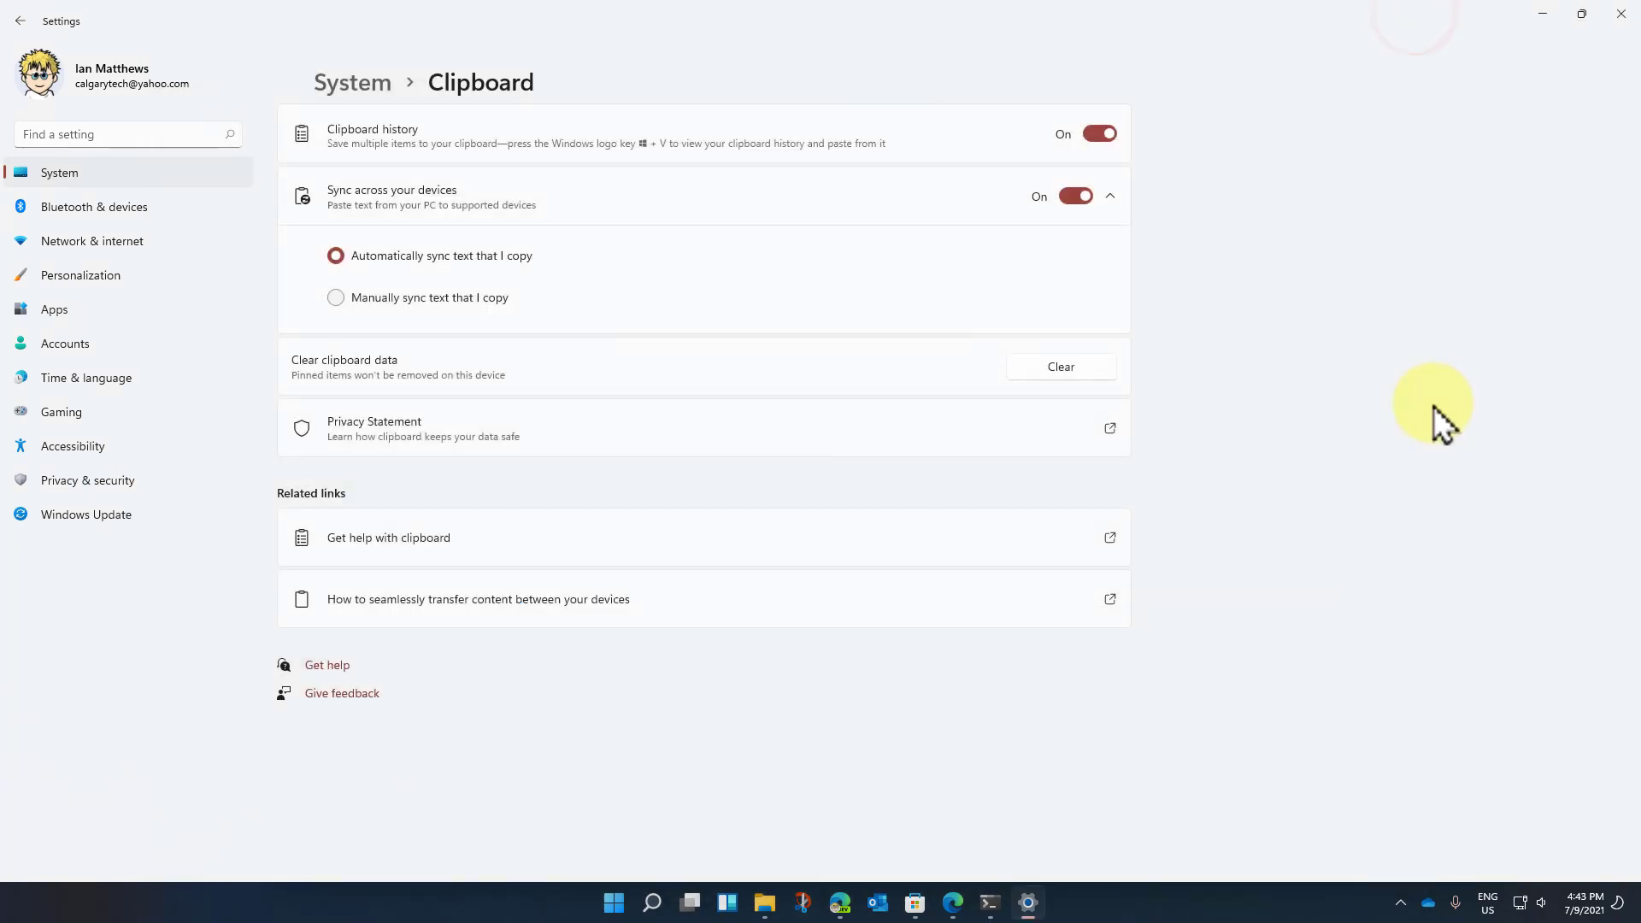
key(super+v)
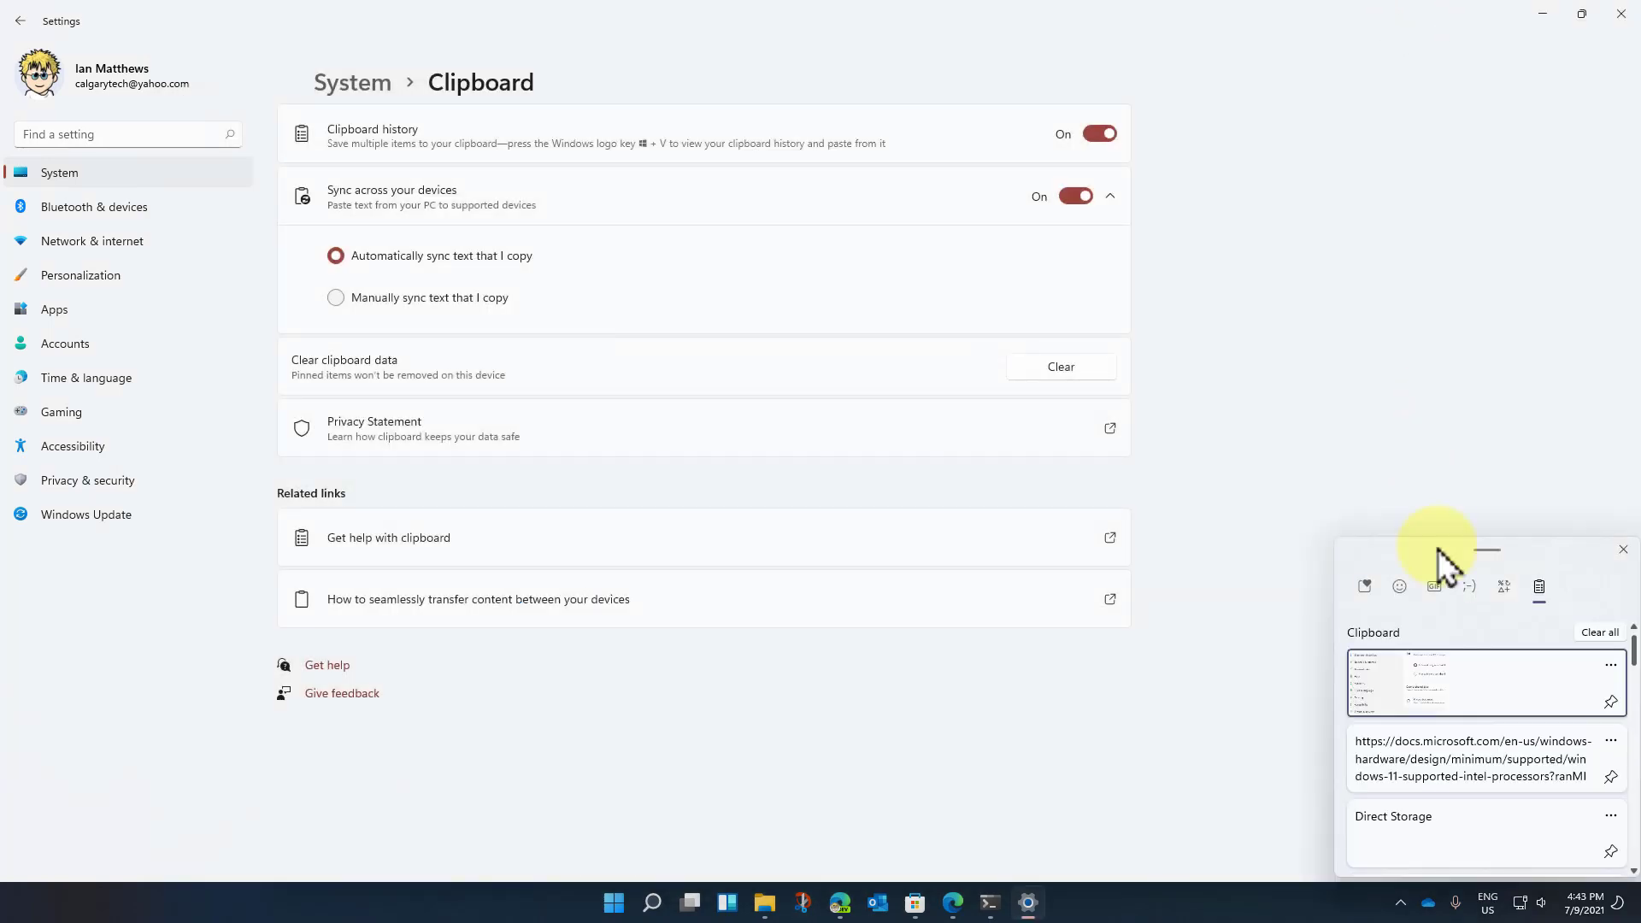
drag(1423, 548, 1273, 408)
scroll(1392, 652, down, 8)
scroll(1385, 658, up, 8)
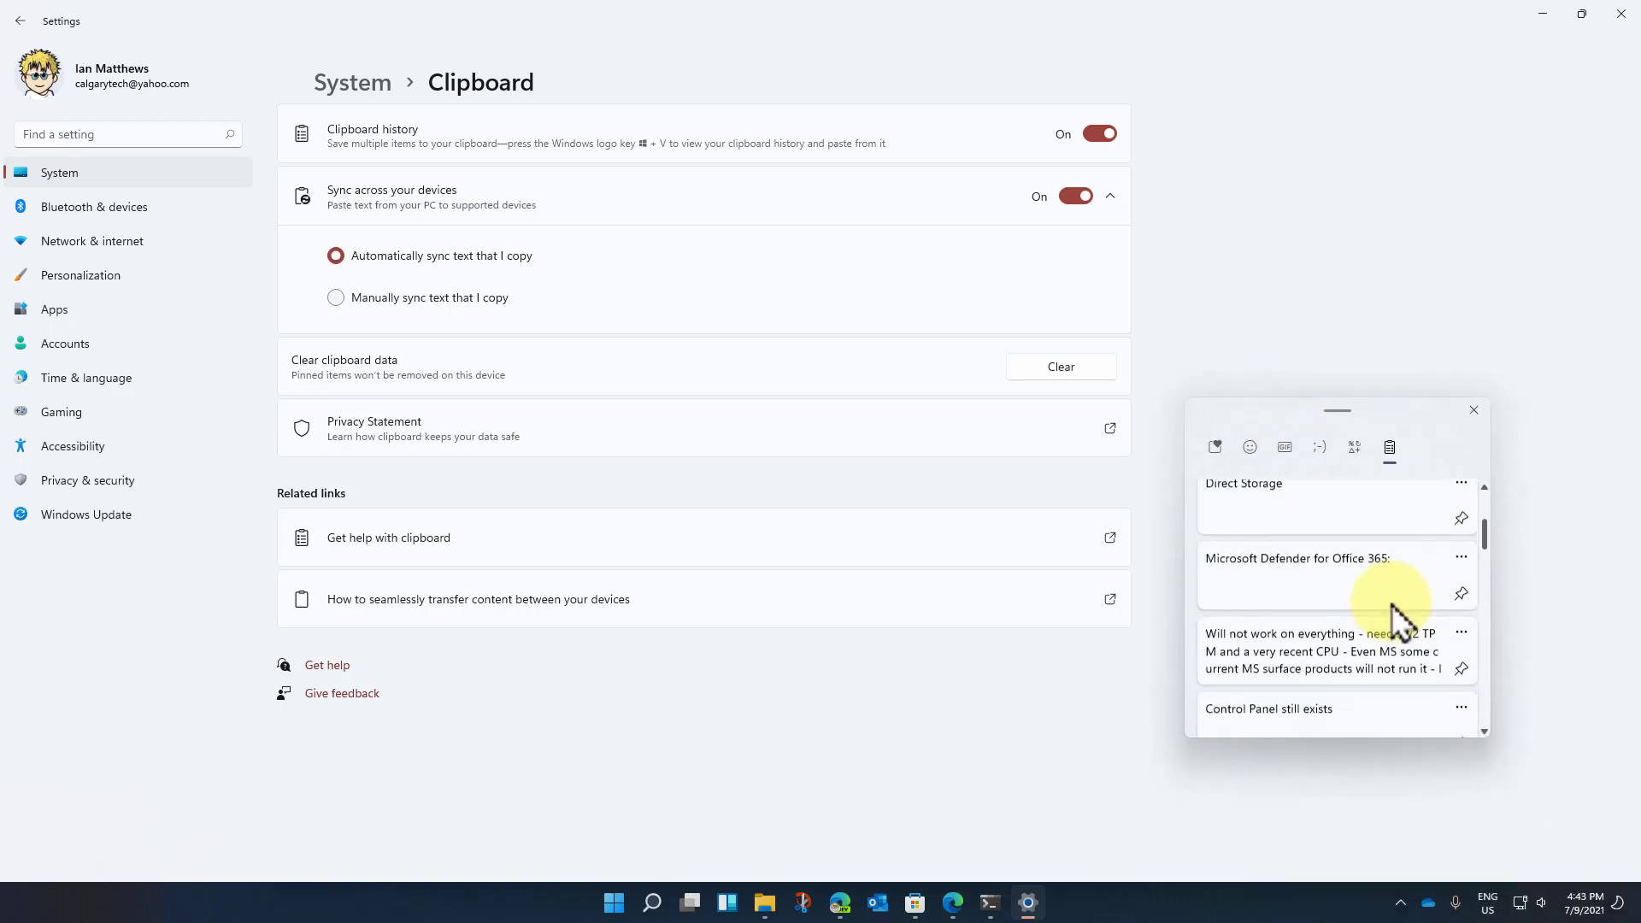
click(1474, 410)
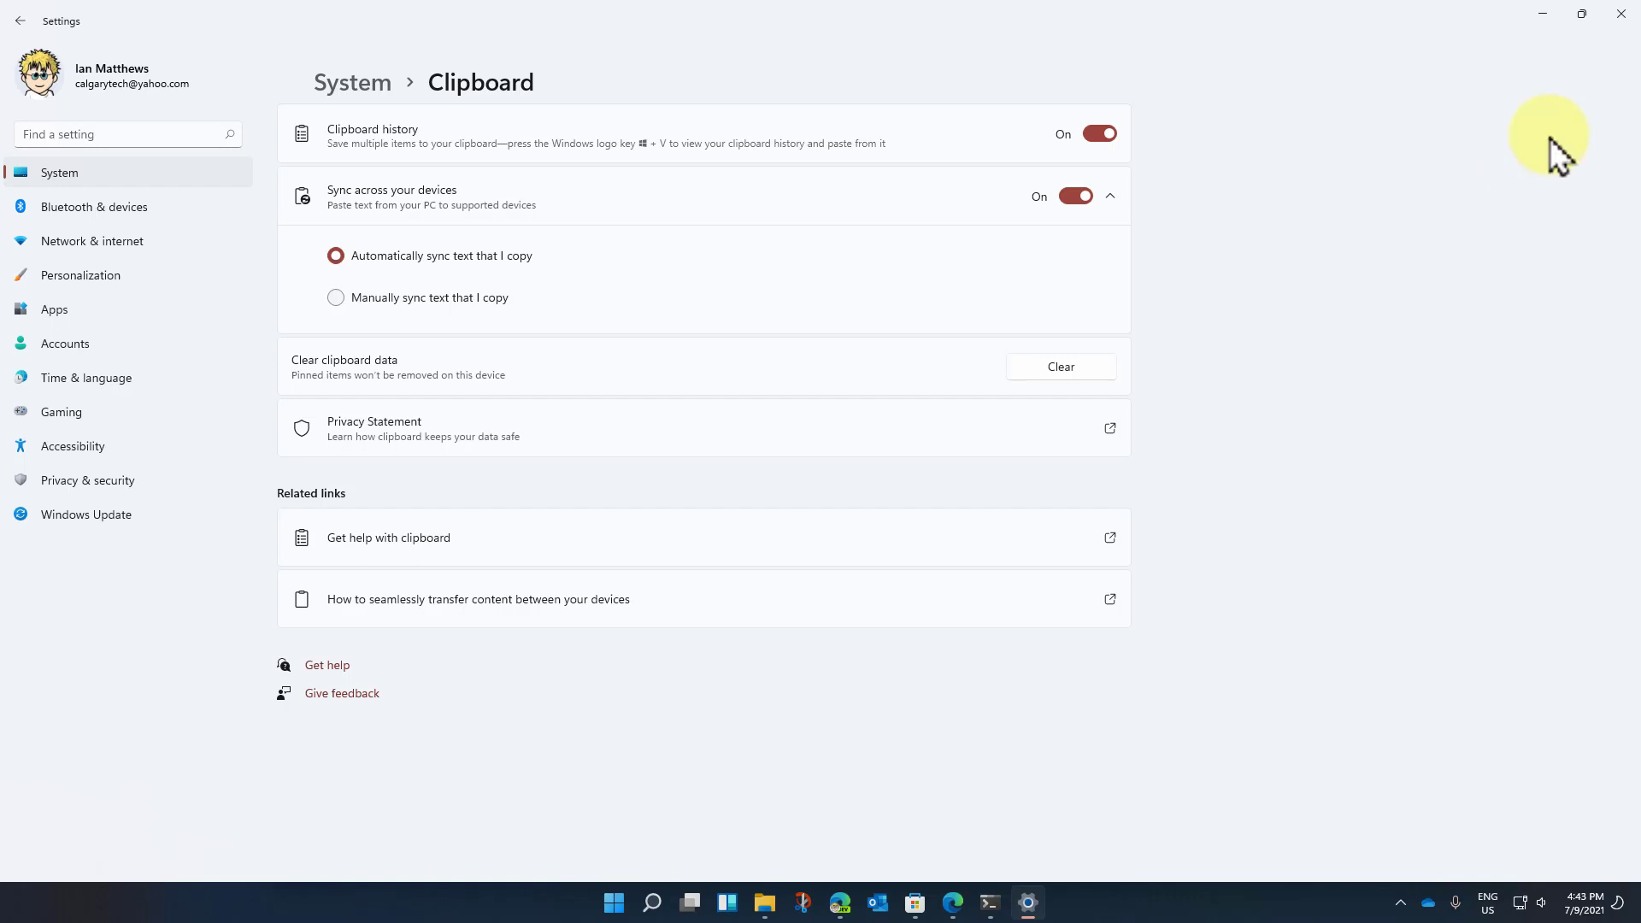
click(1628, 14)
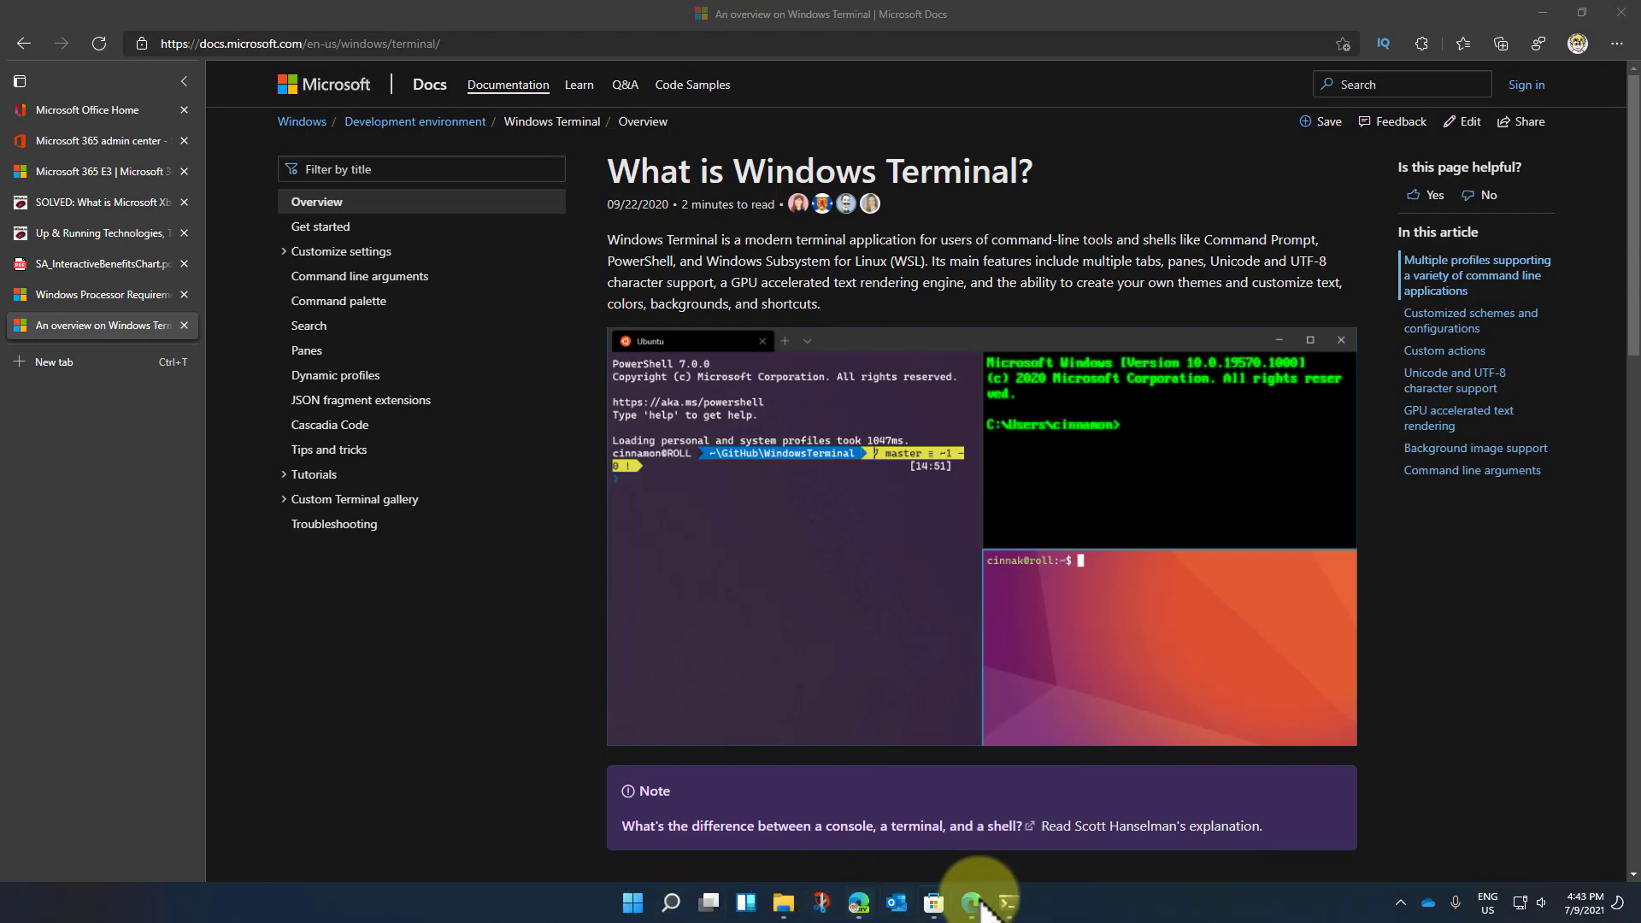
Bring up and dismiss the Start menu, and examine how the centred taskbar icons shift when Word is opened
mouse_move(1017, 915)
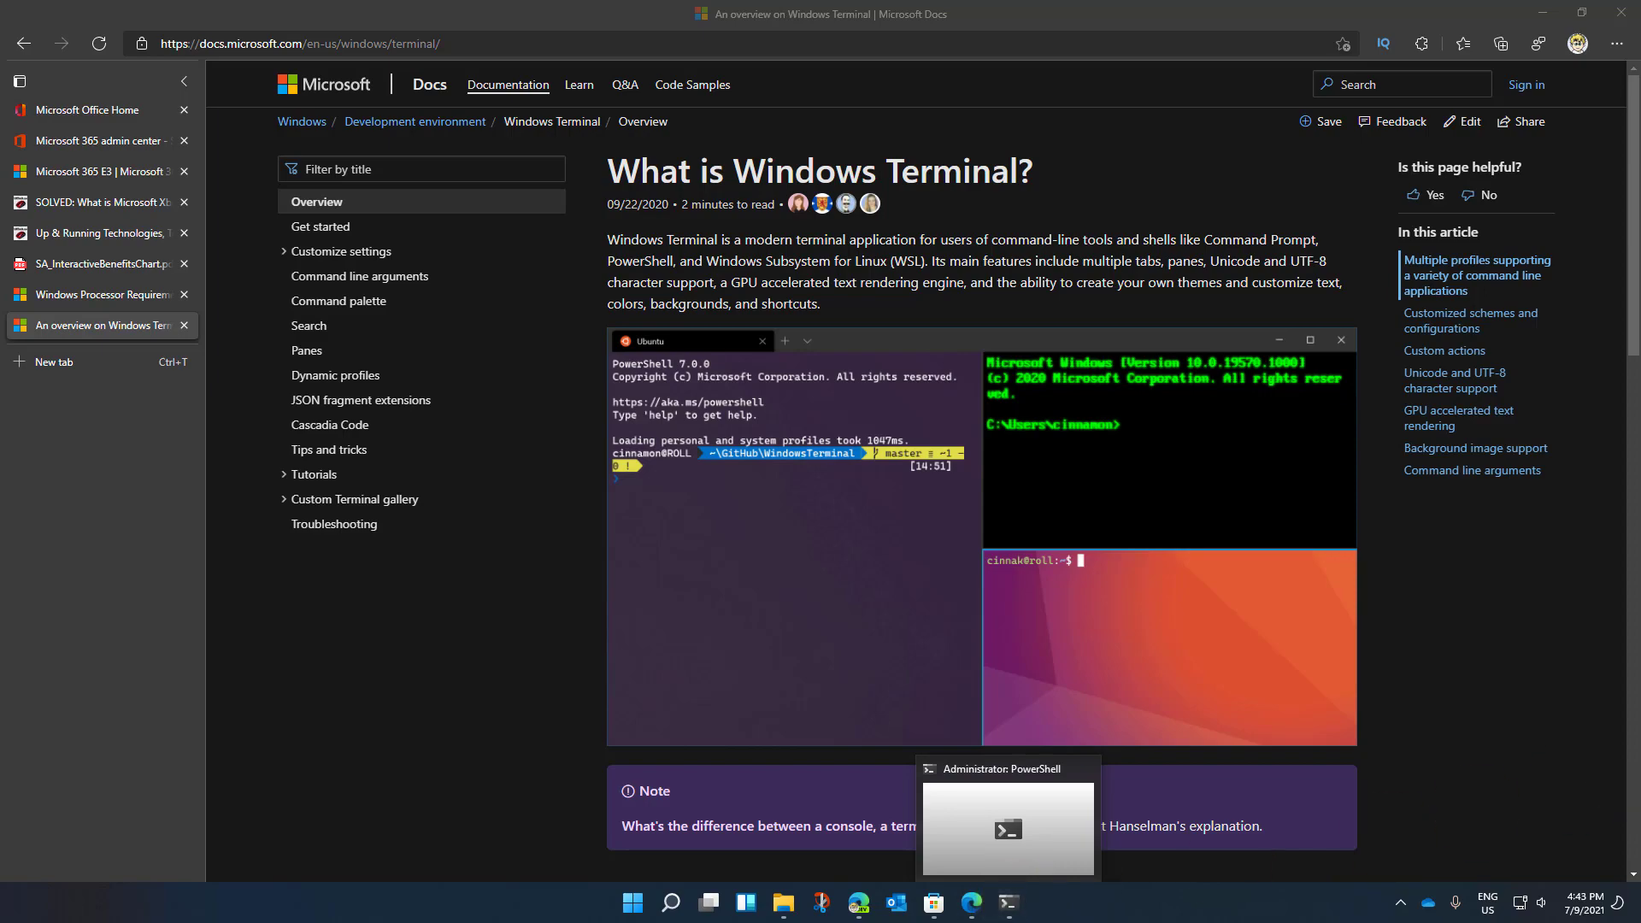
click(634, 906)
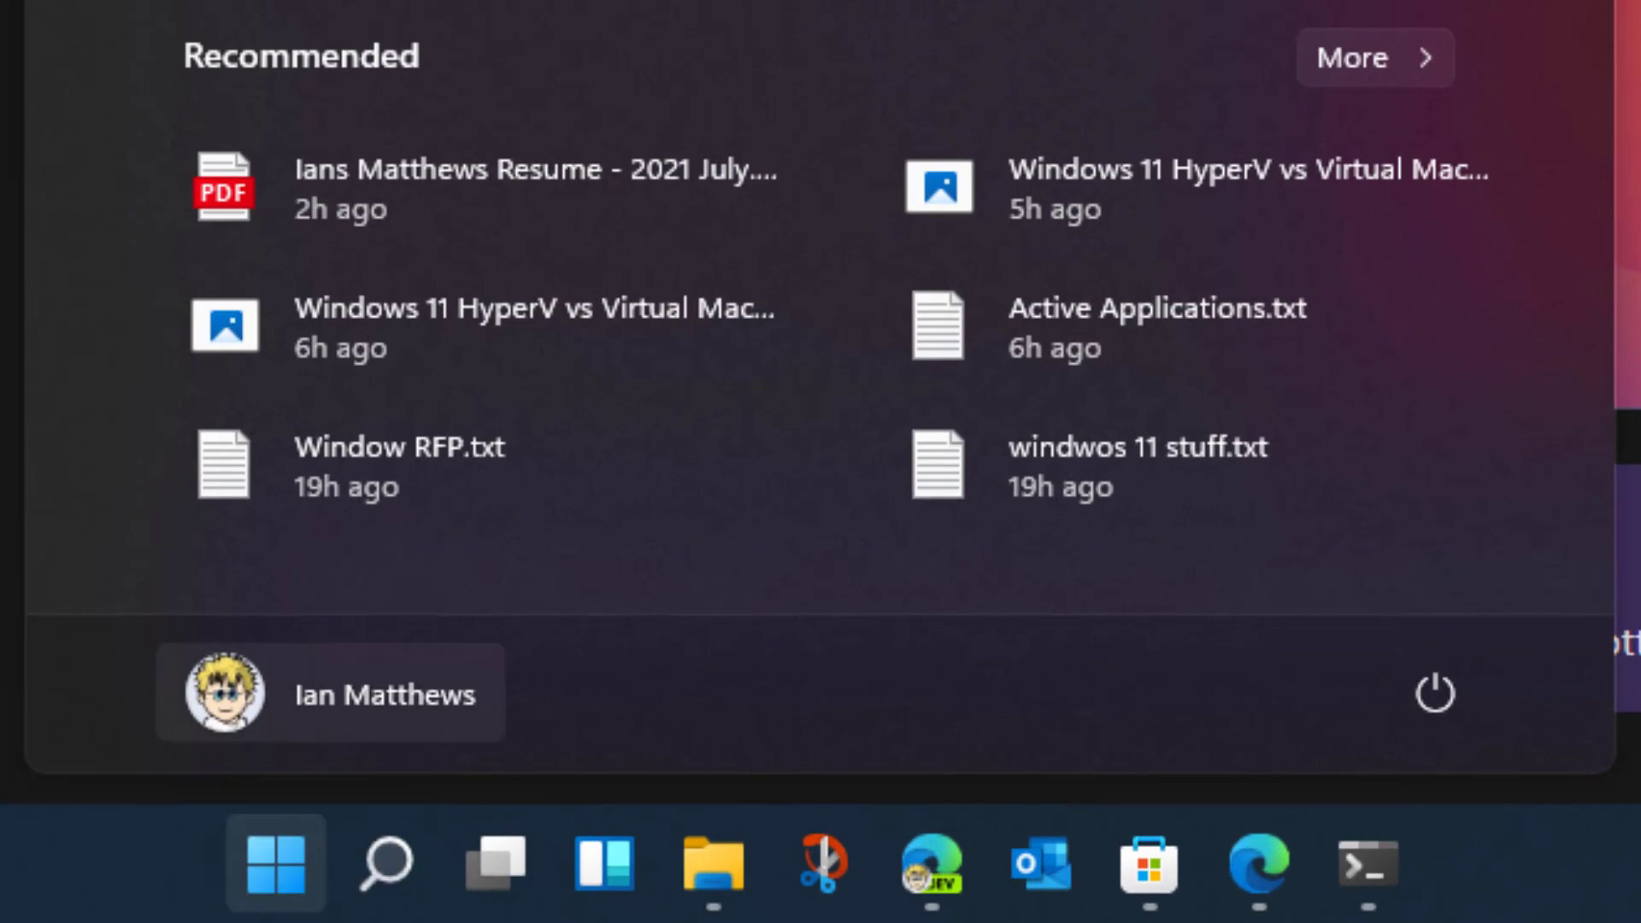
click(282, 868)
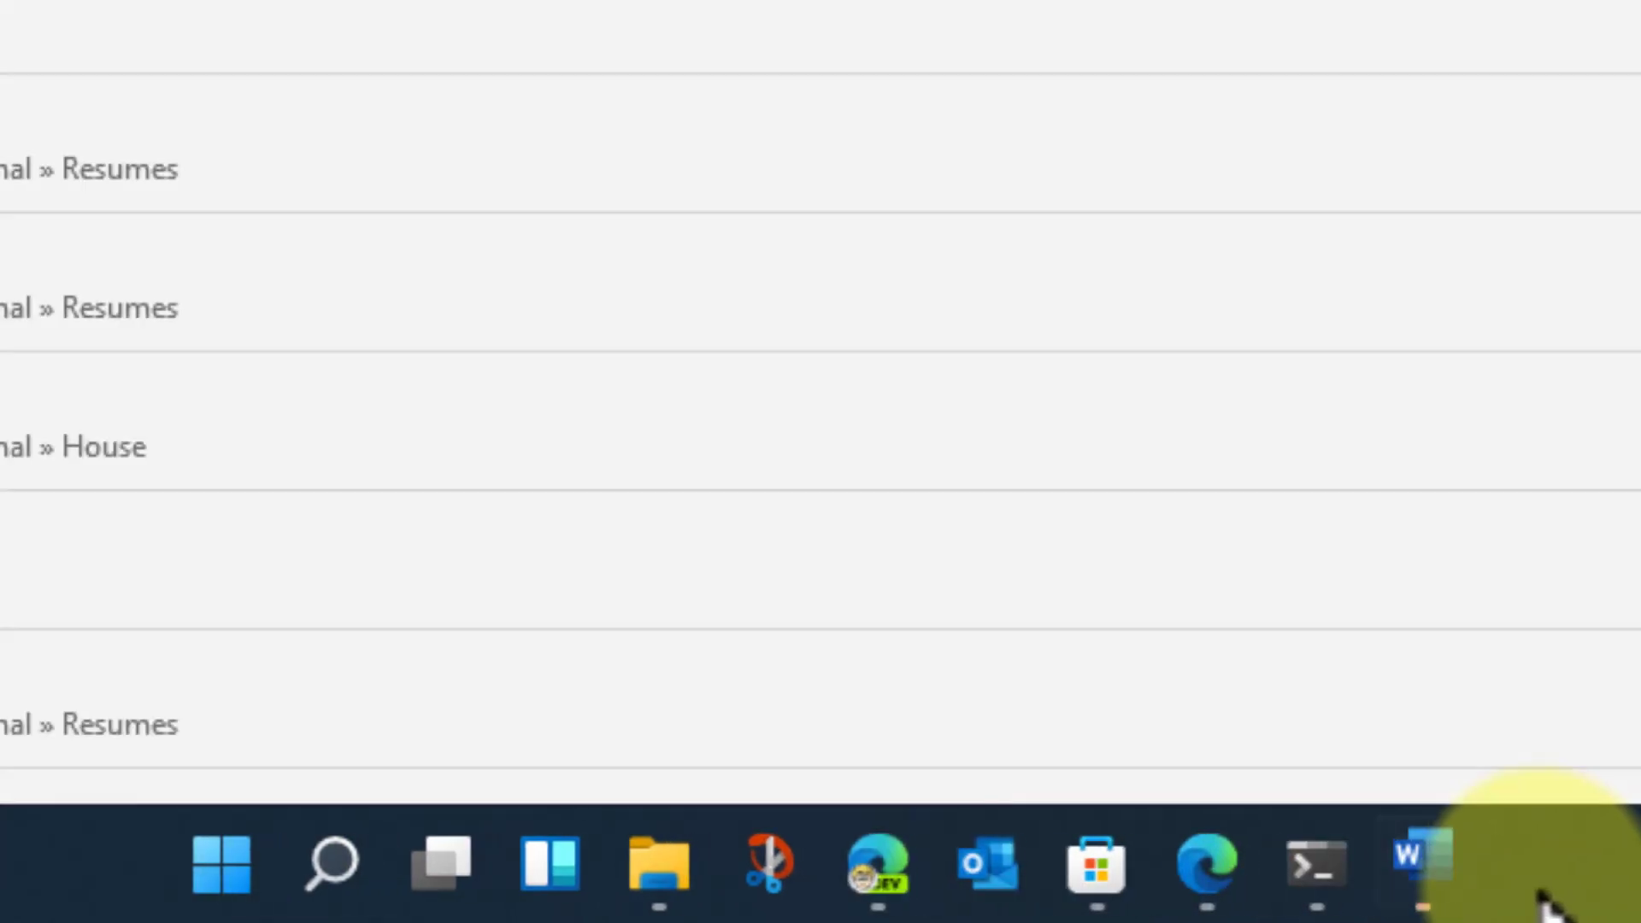
mouse_move(1423, 863)
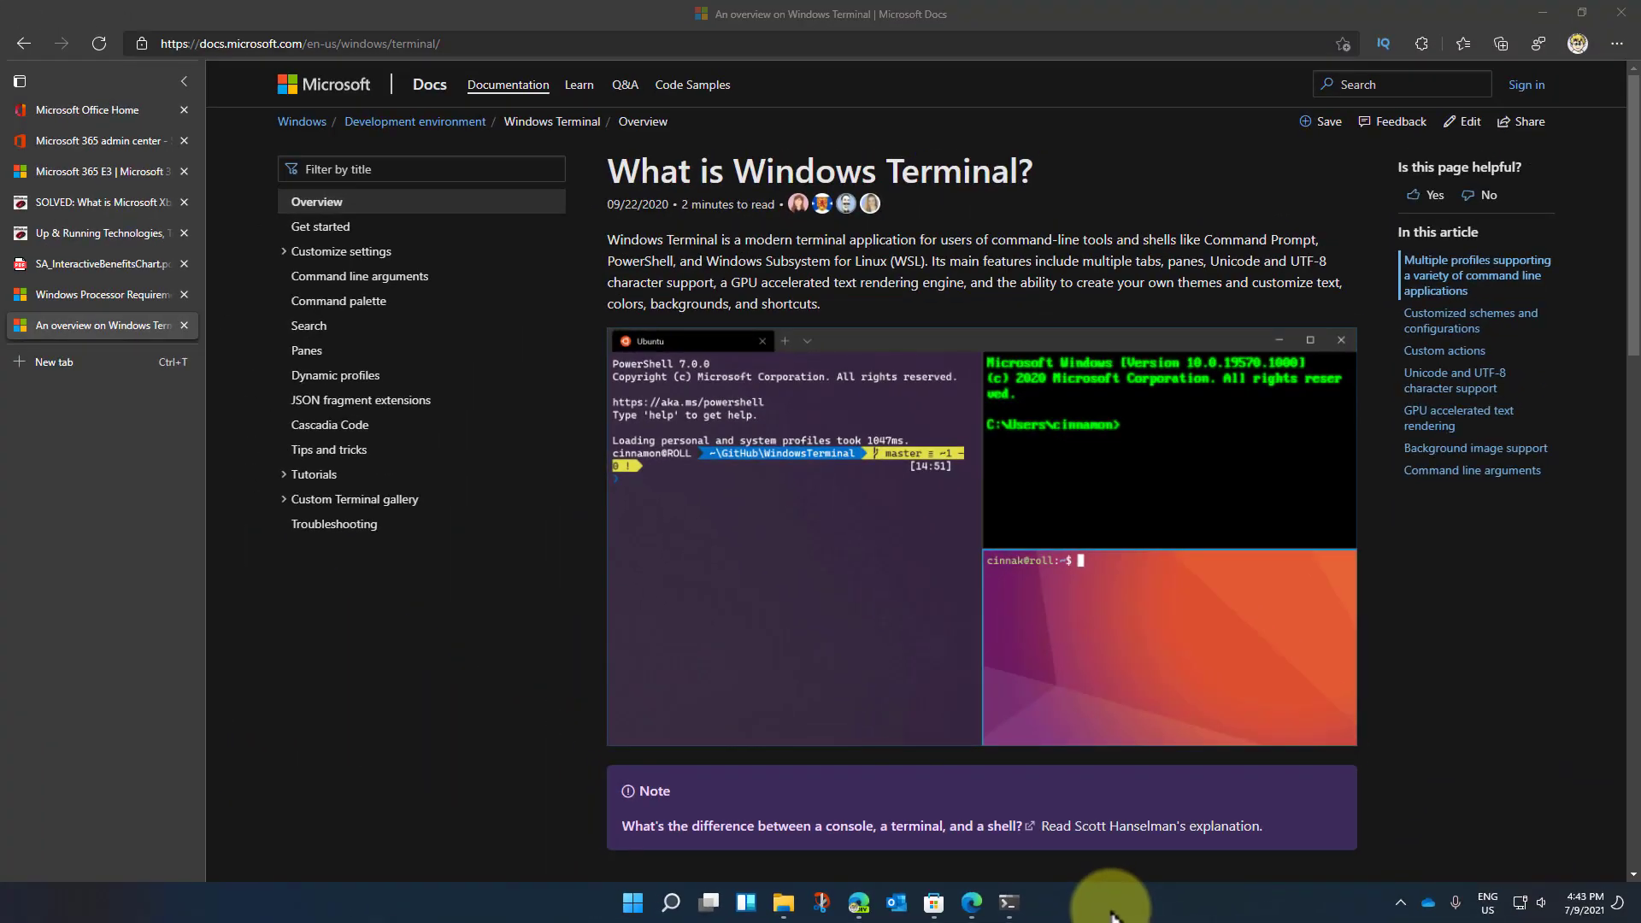
Open the Taskbar settings, expand Taskbar behaviors, and set the taskbar alignment to Left
right_click(1110, 914)
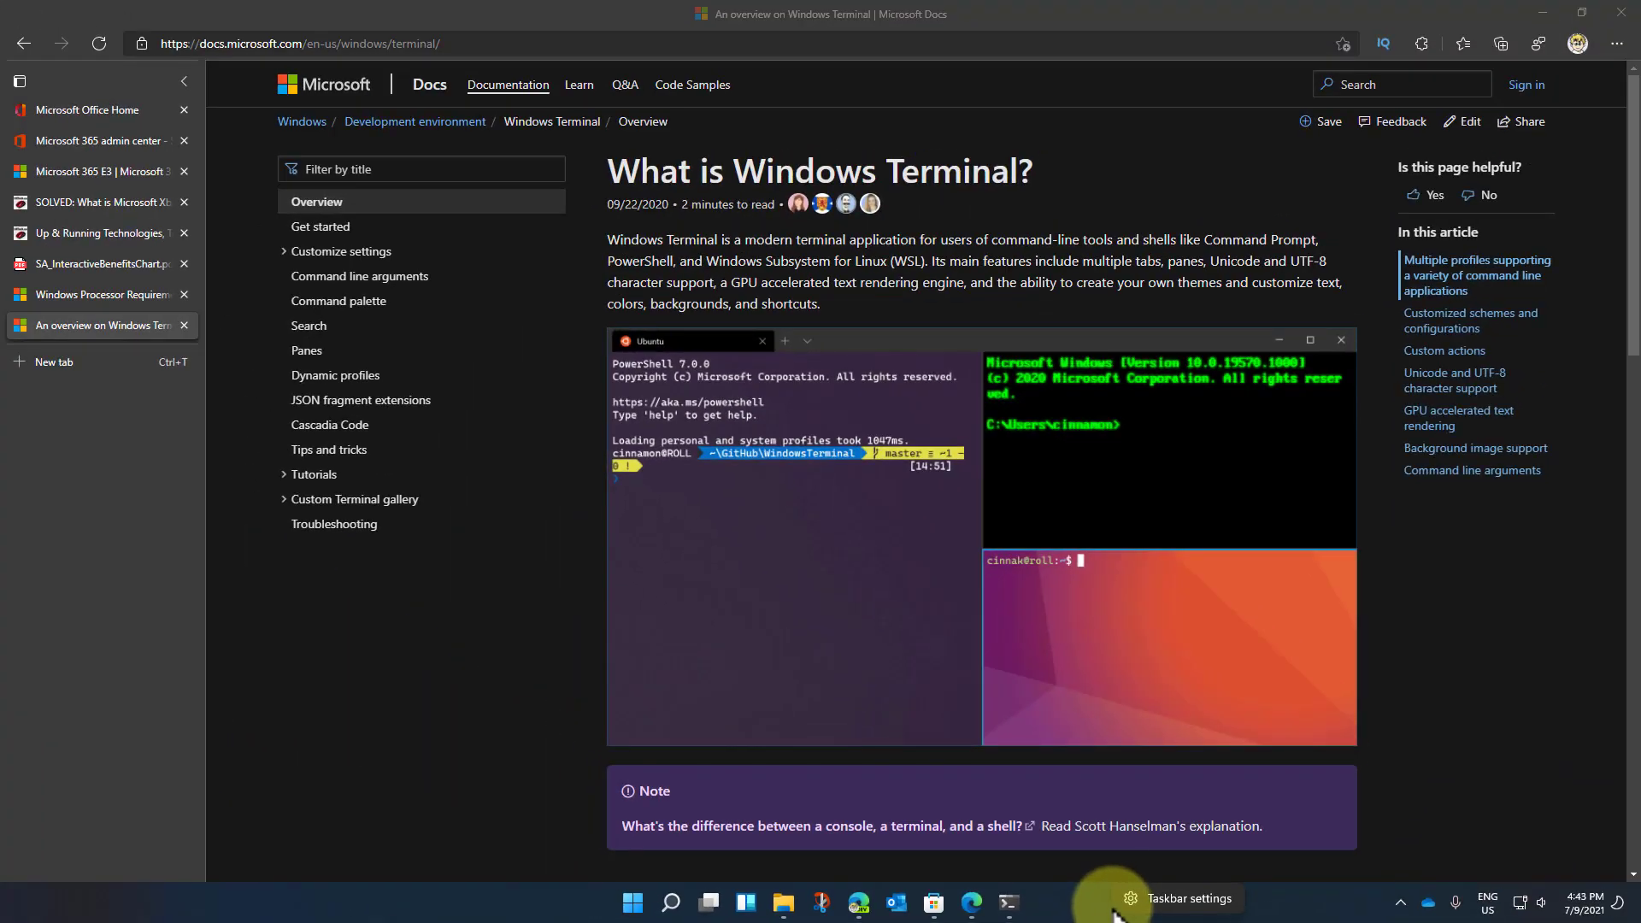
click(1149, 895)
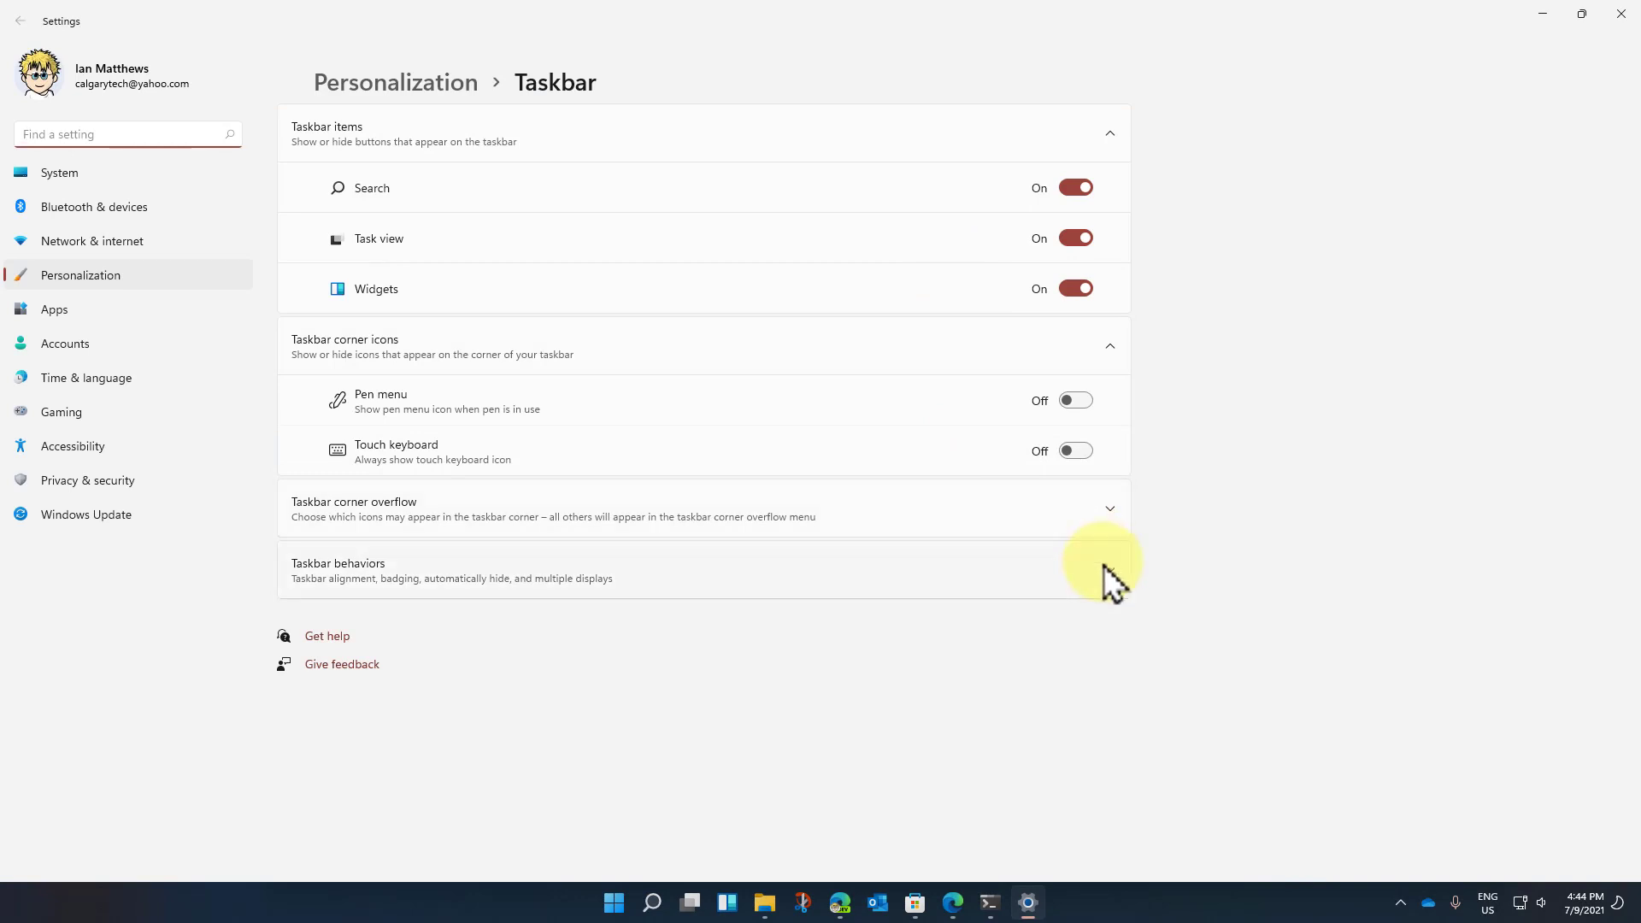
click(1105, 567)
click(1047, 620)
click(1012, 589)
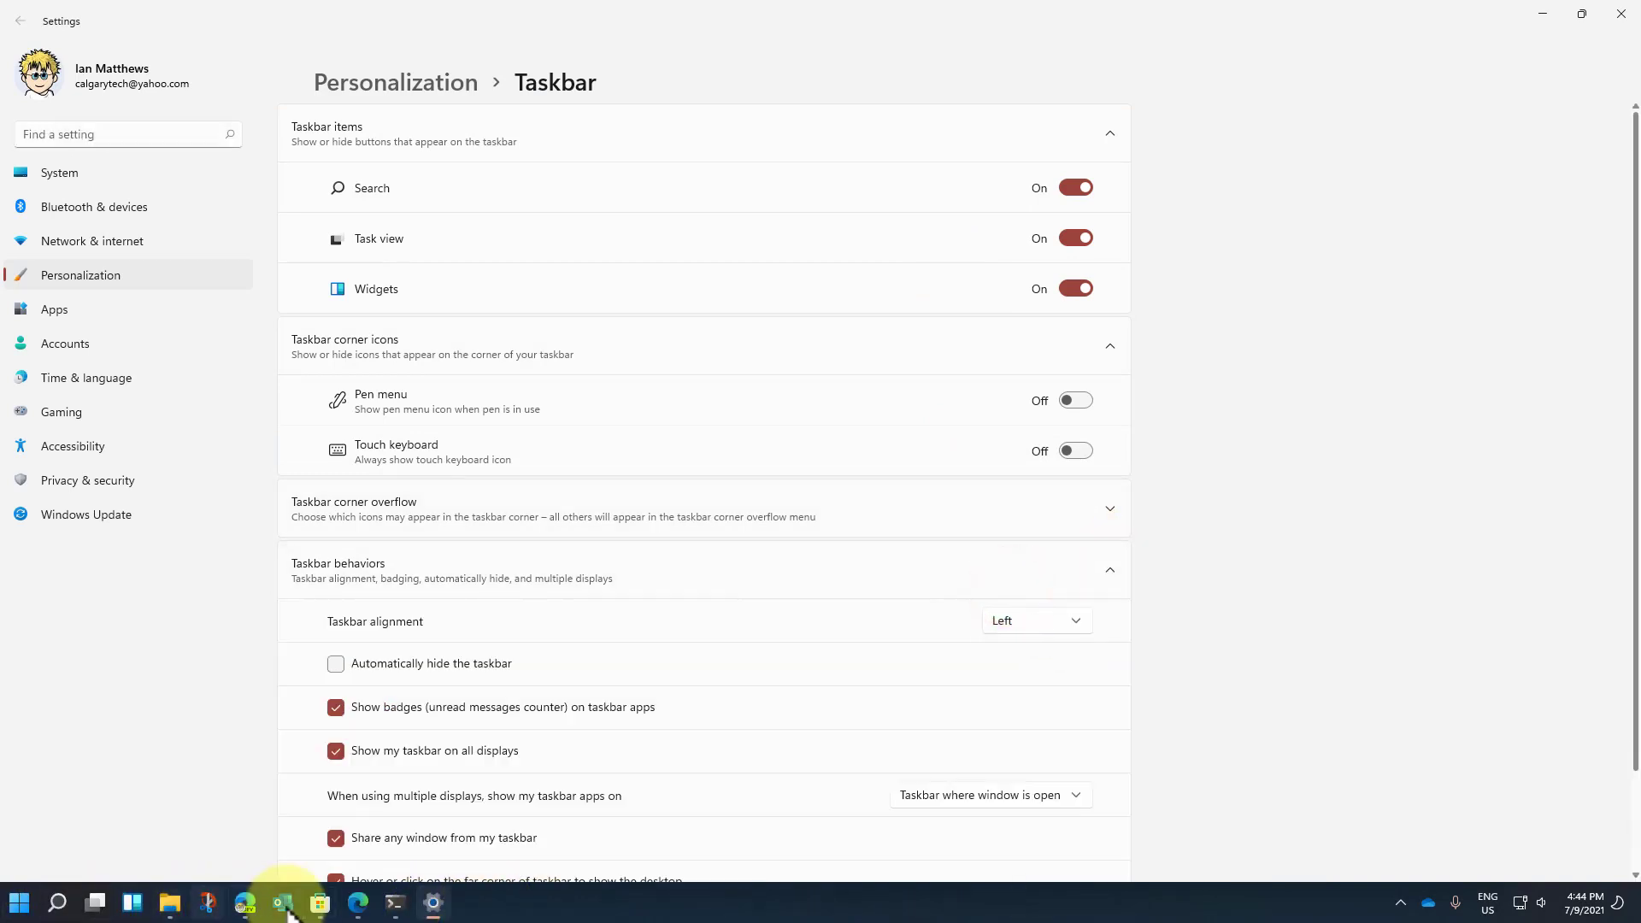
click(606, 908)
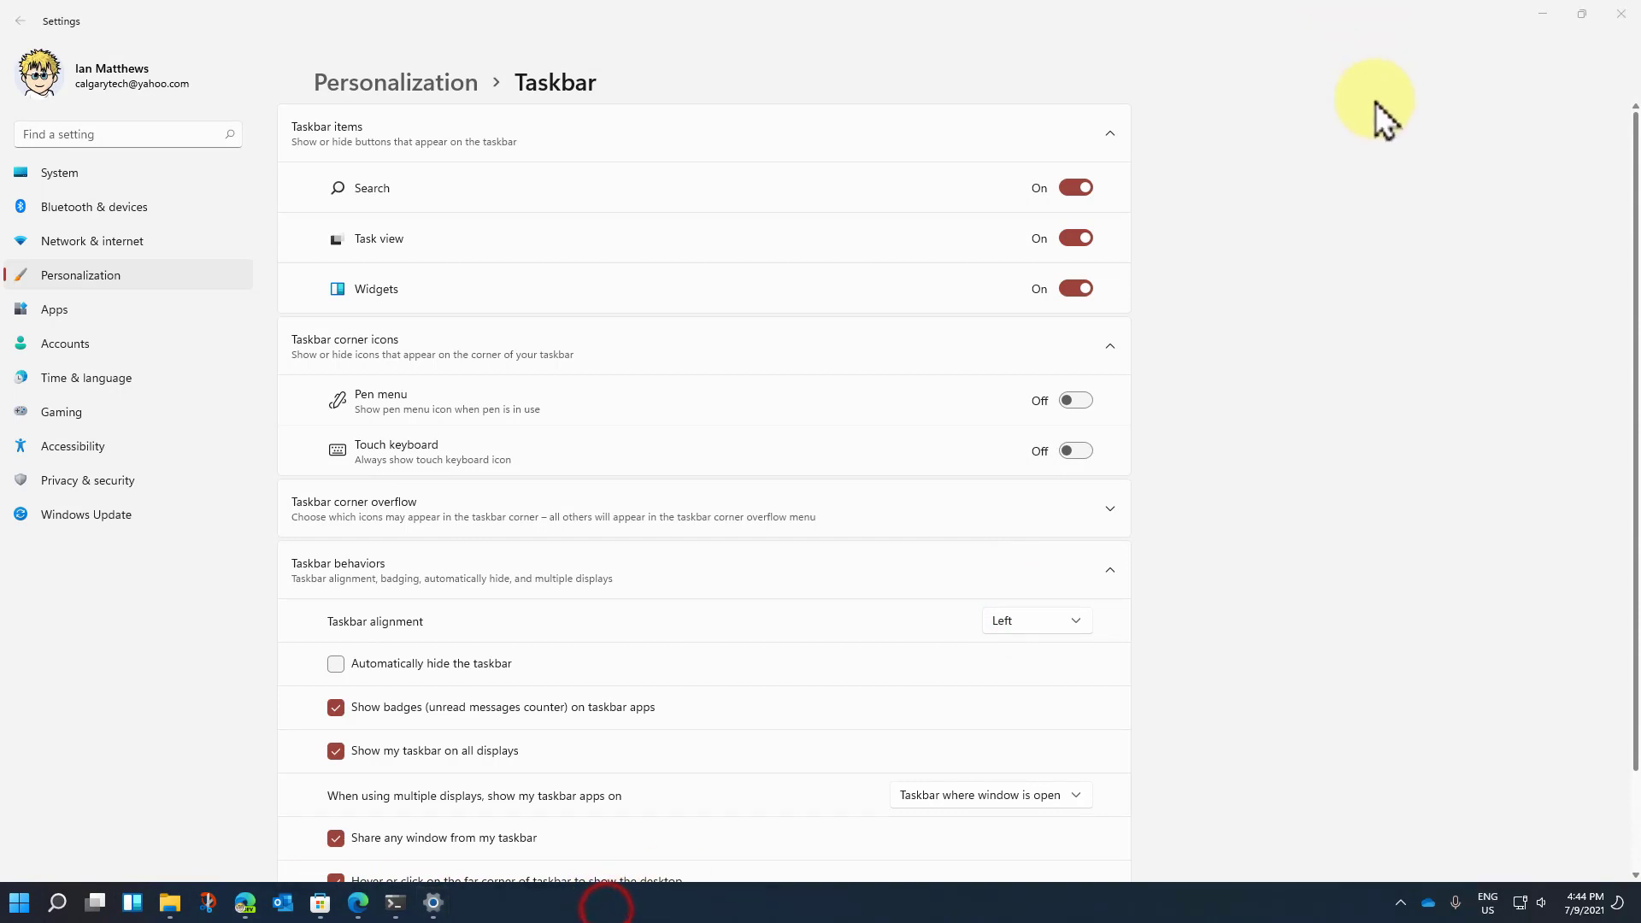
Review the remaining Taskbar behaviors options and bring up and minimize the Edge window from the taskbar
scroll(1283, 269, down, 3)
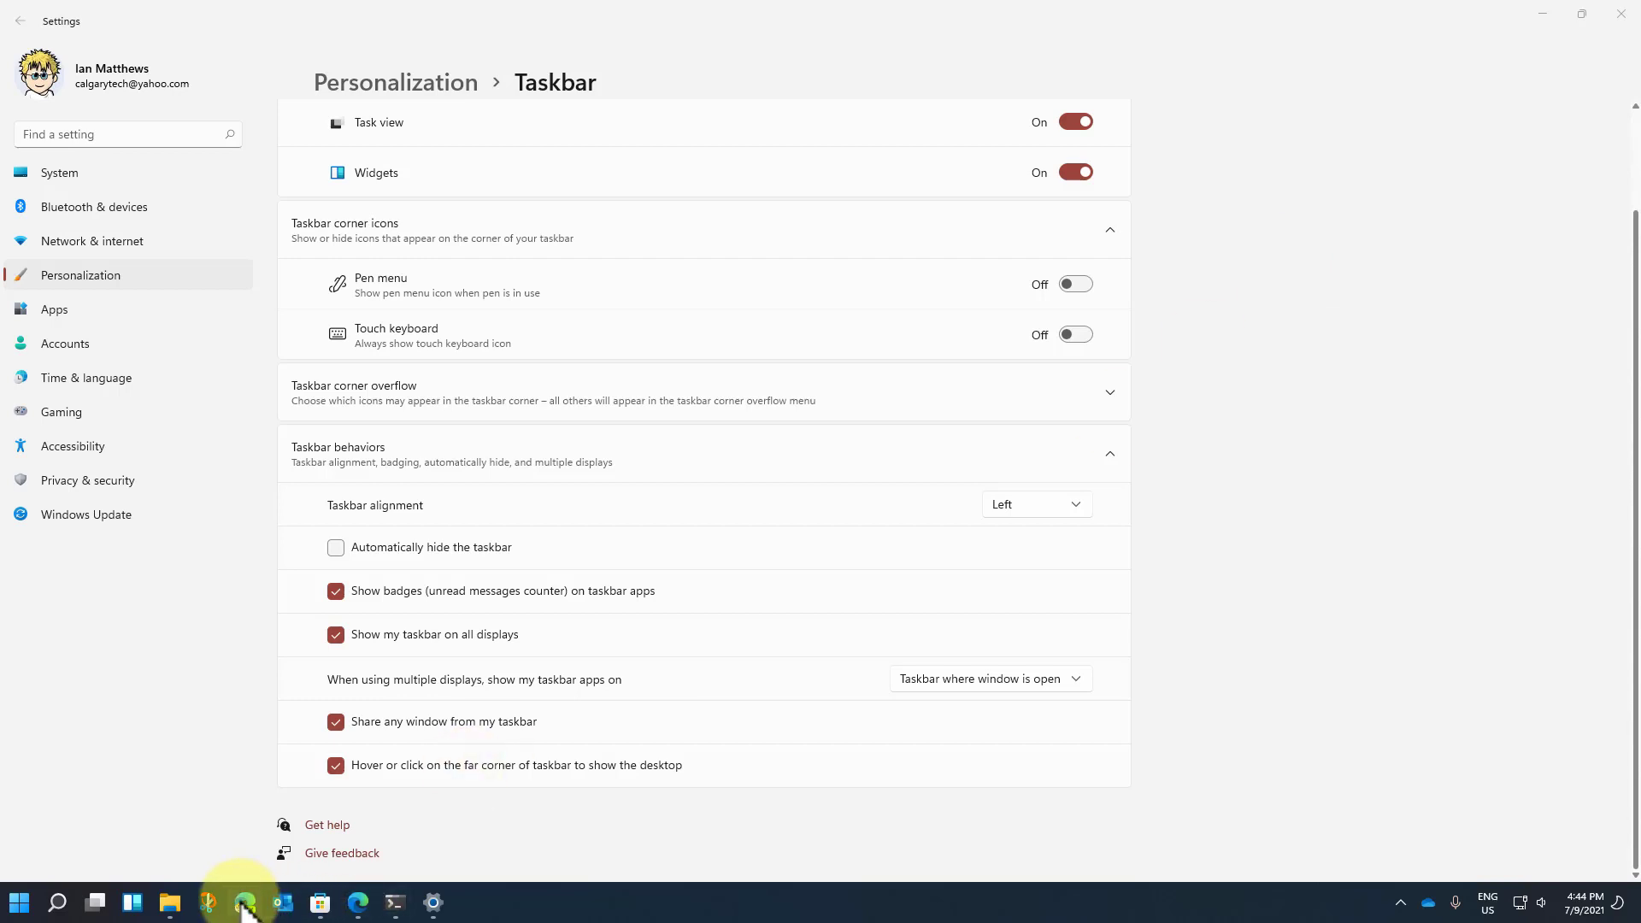
mouse_move(254, 914)
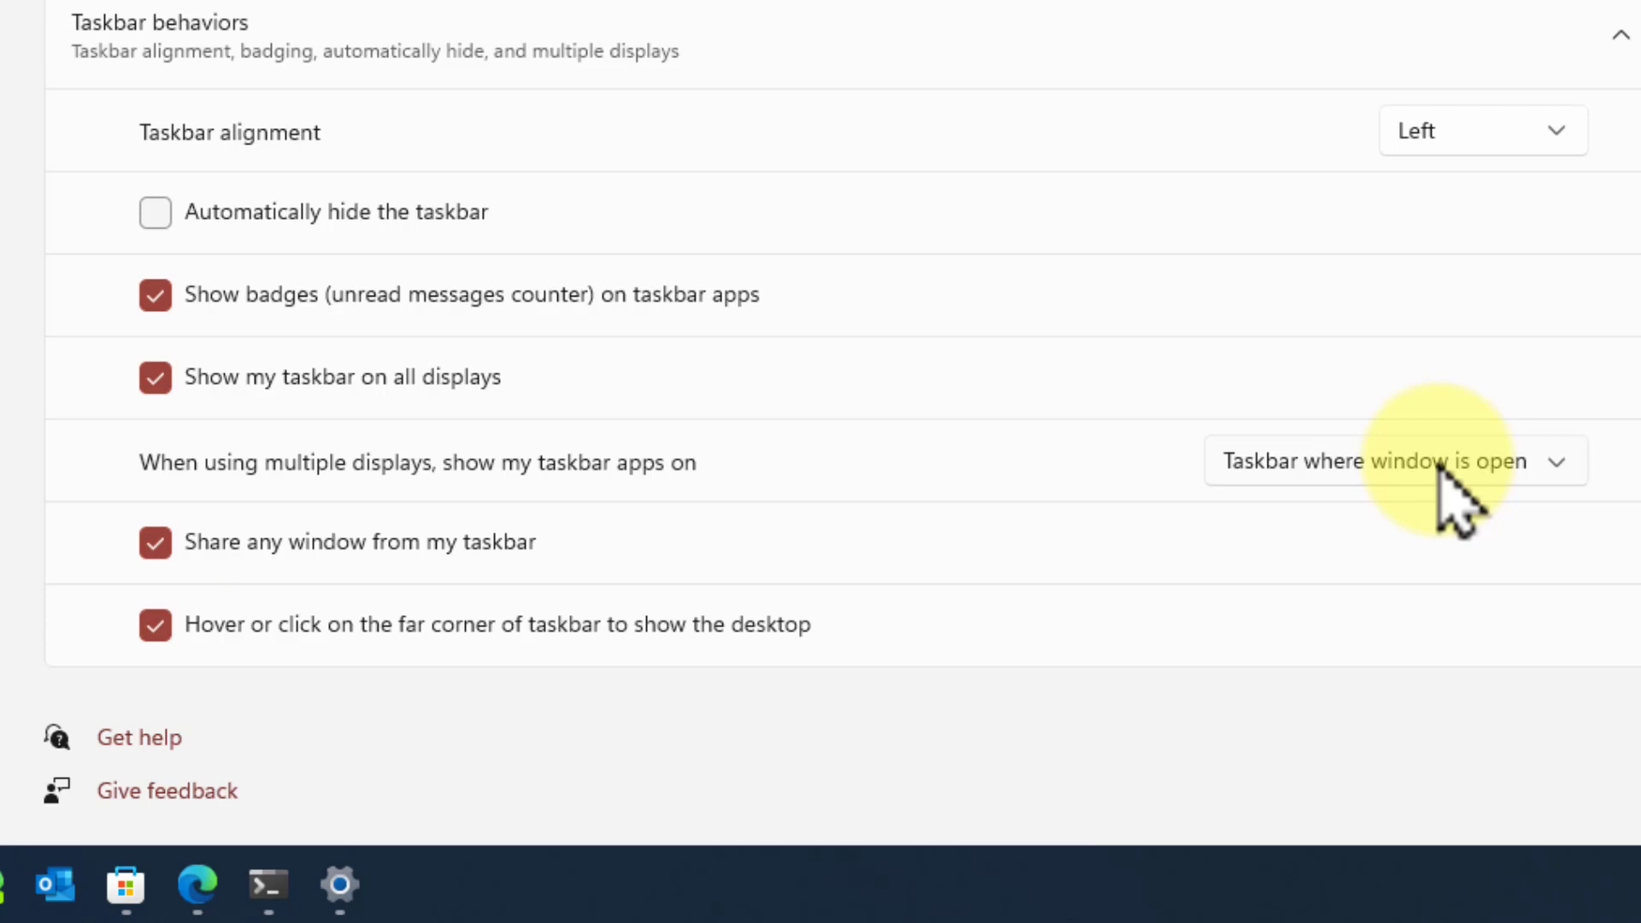
mouse_move(206, 897)
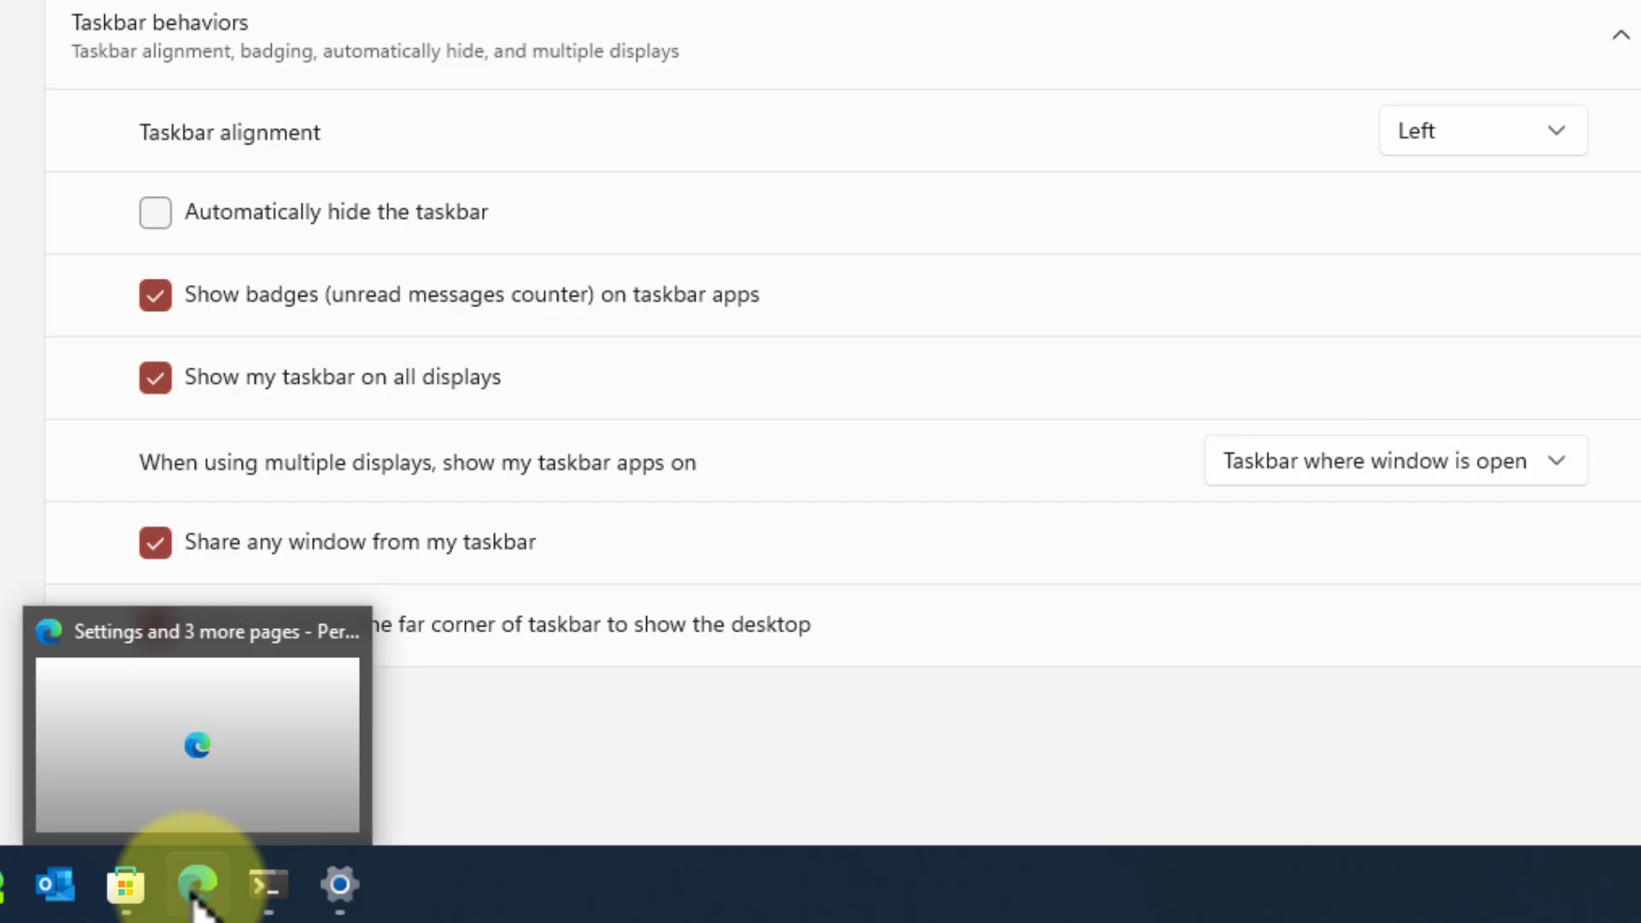
click(195, 892)
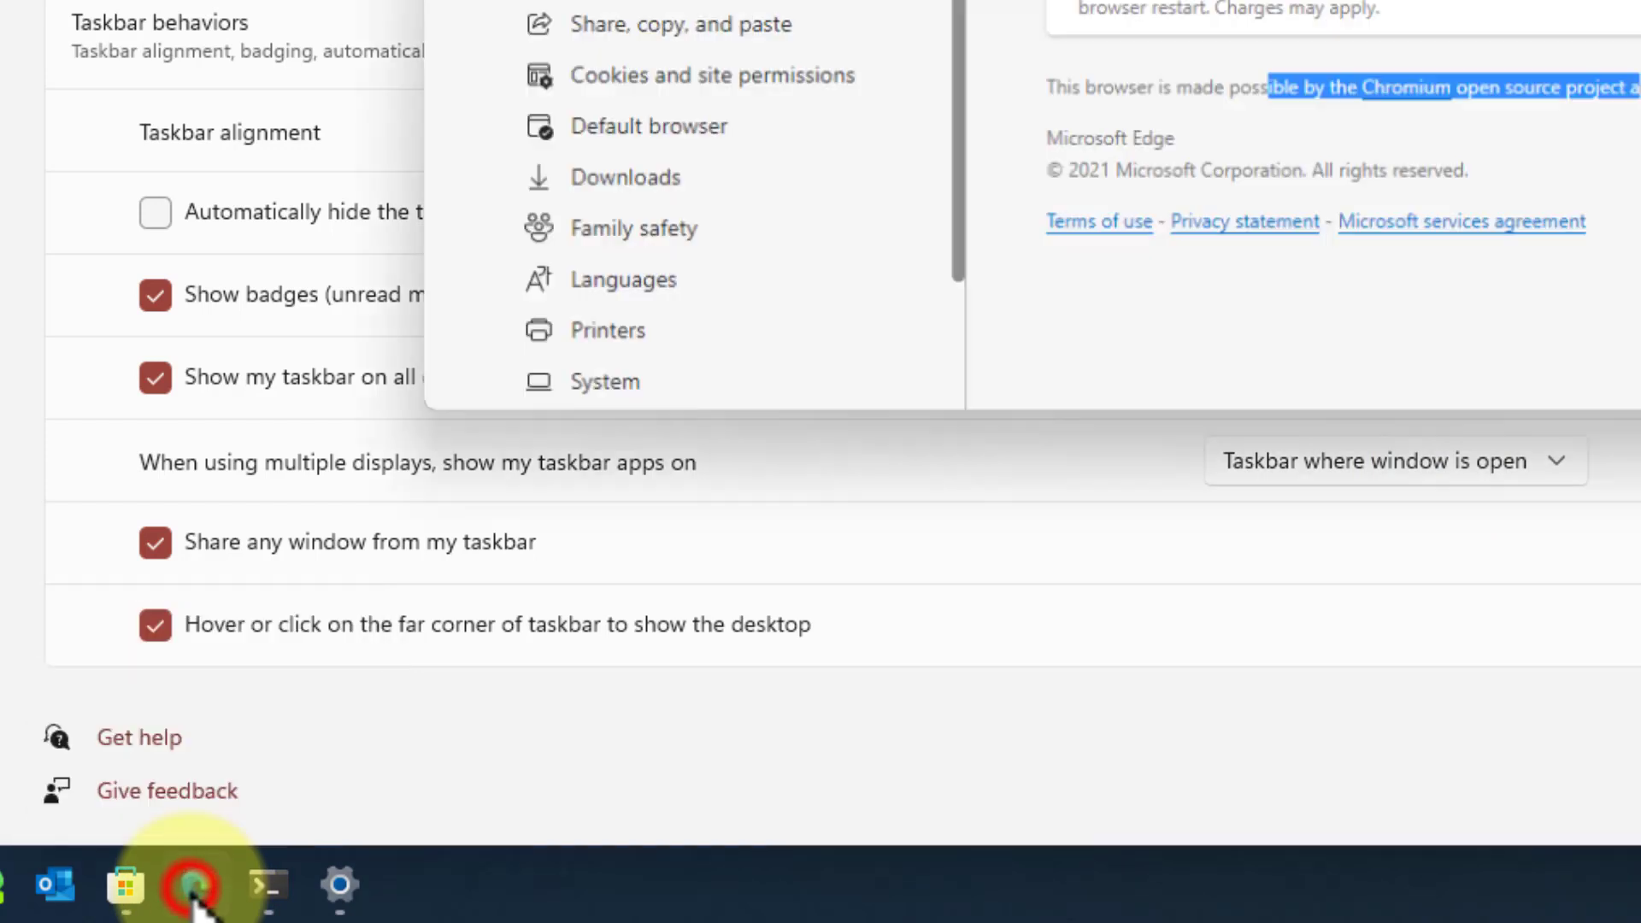
click(220, 893)
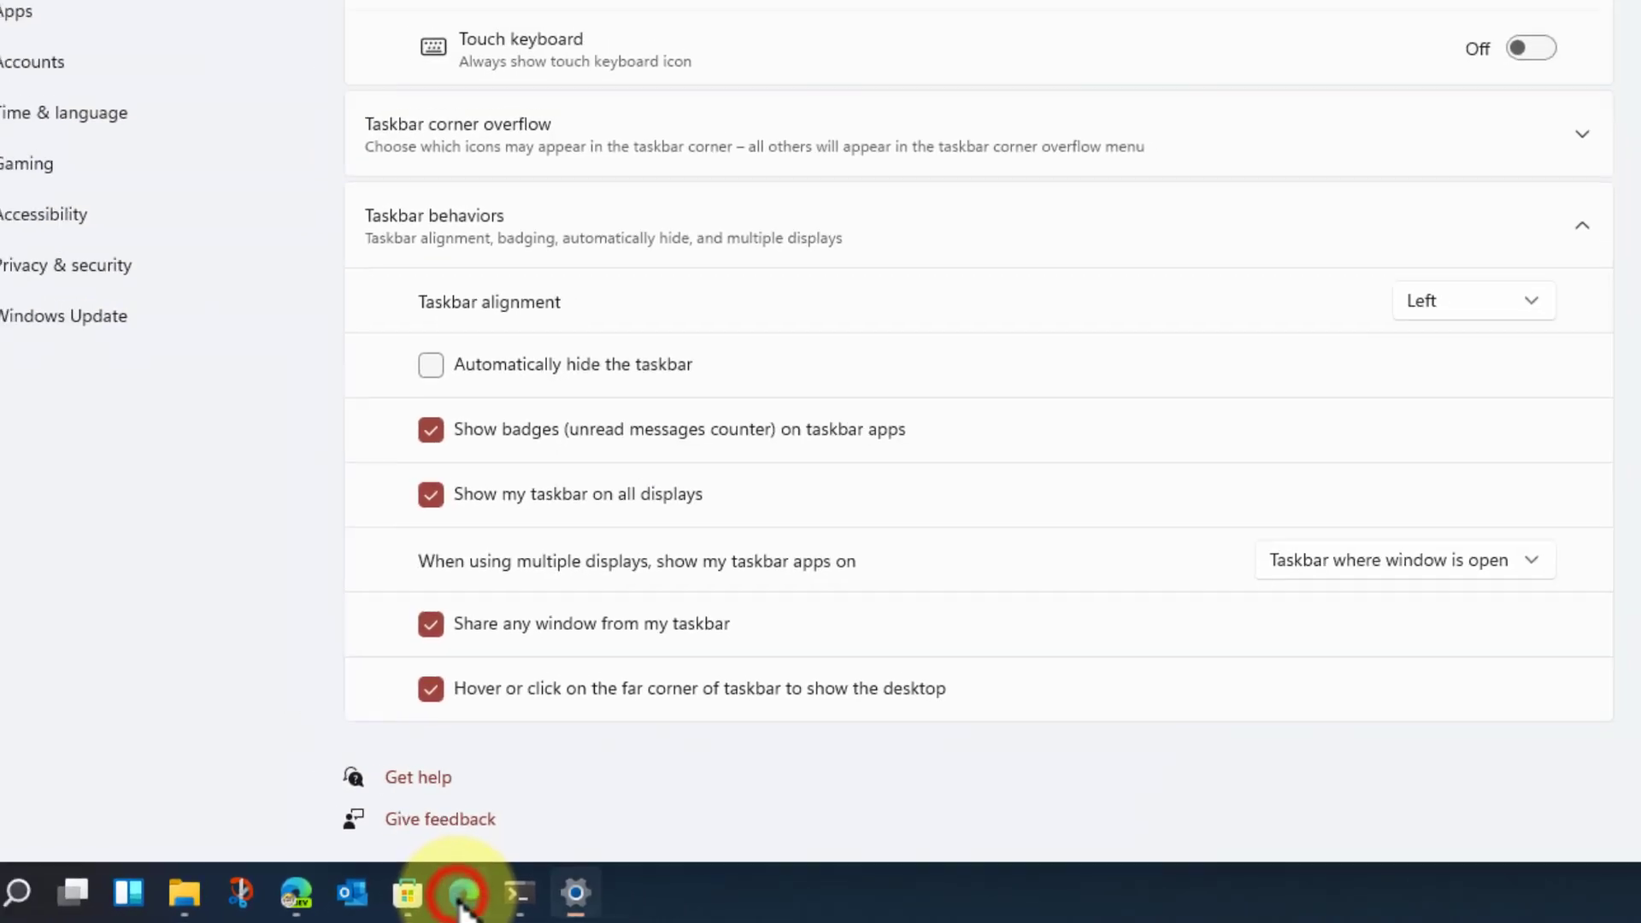
Restore Edge, open additional browser windows, and search the web for "sadfsadf" in one of them
click(221, 893)
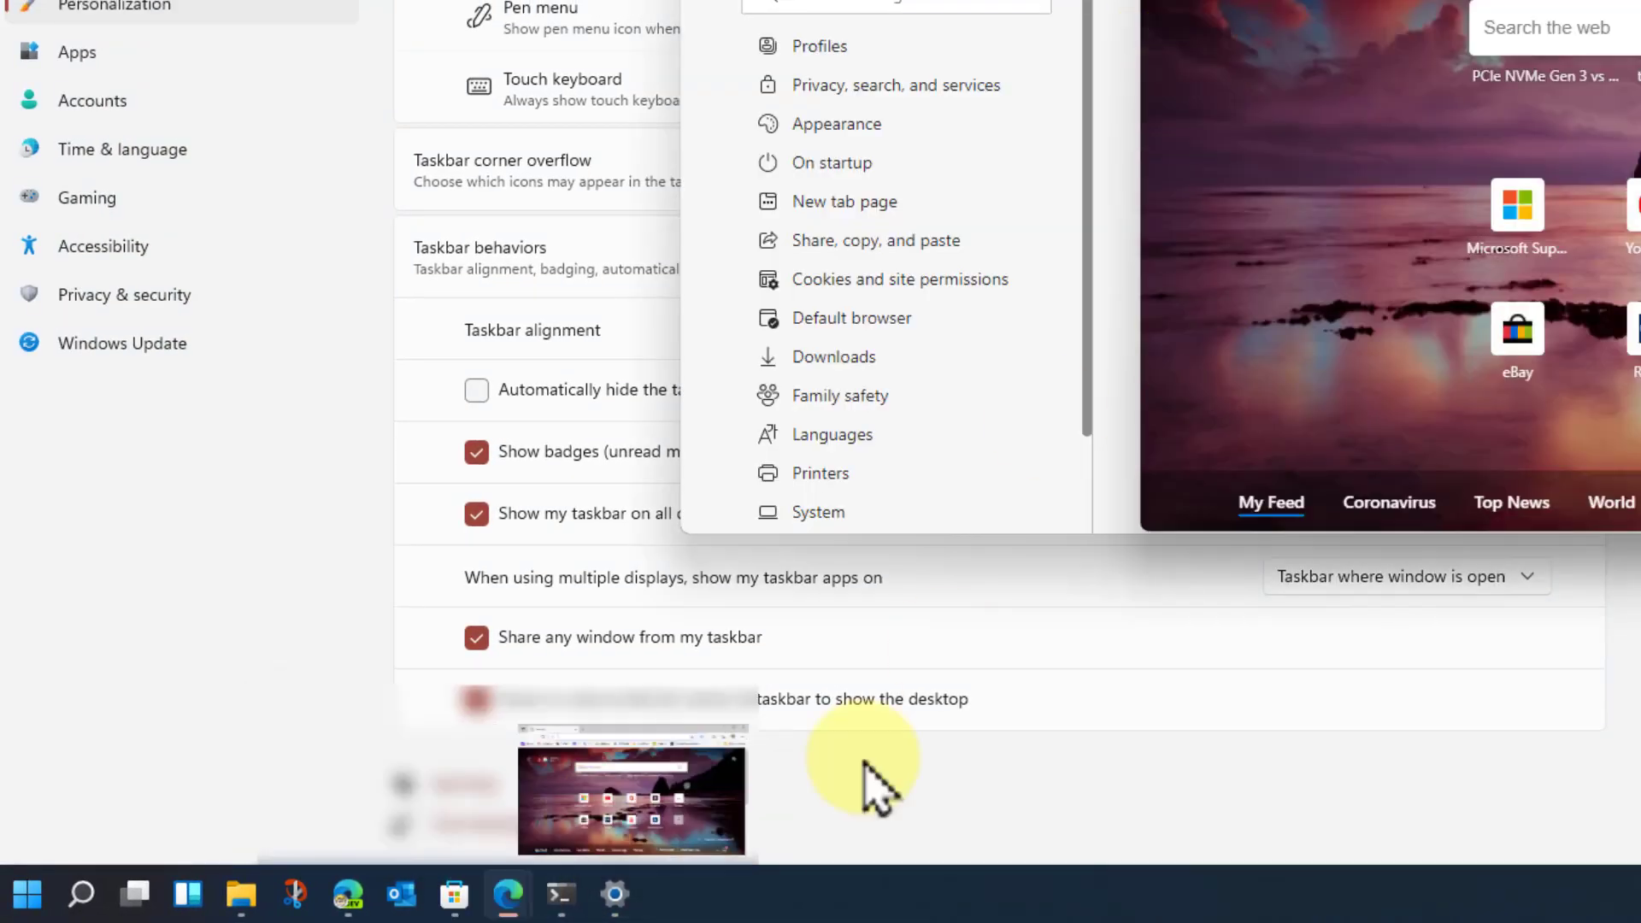
right_click(512, 910)
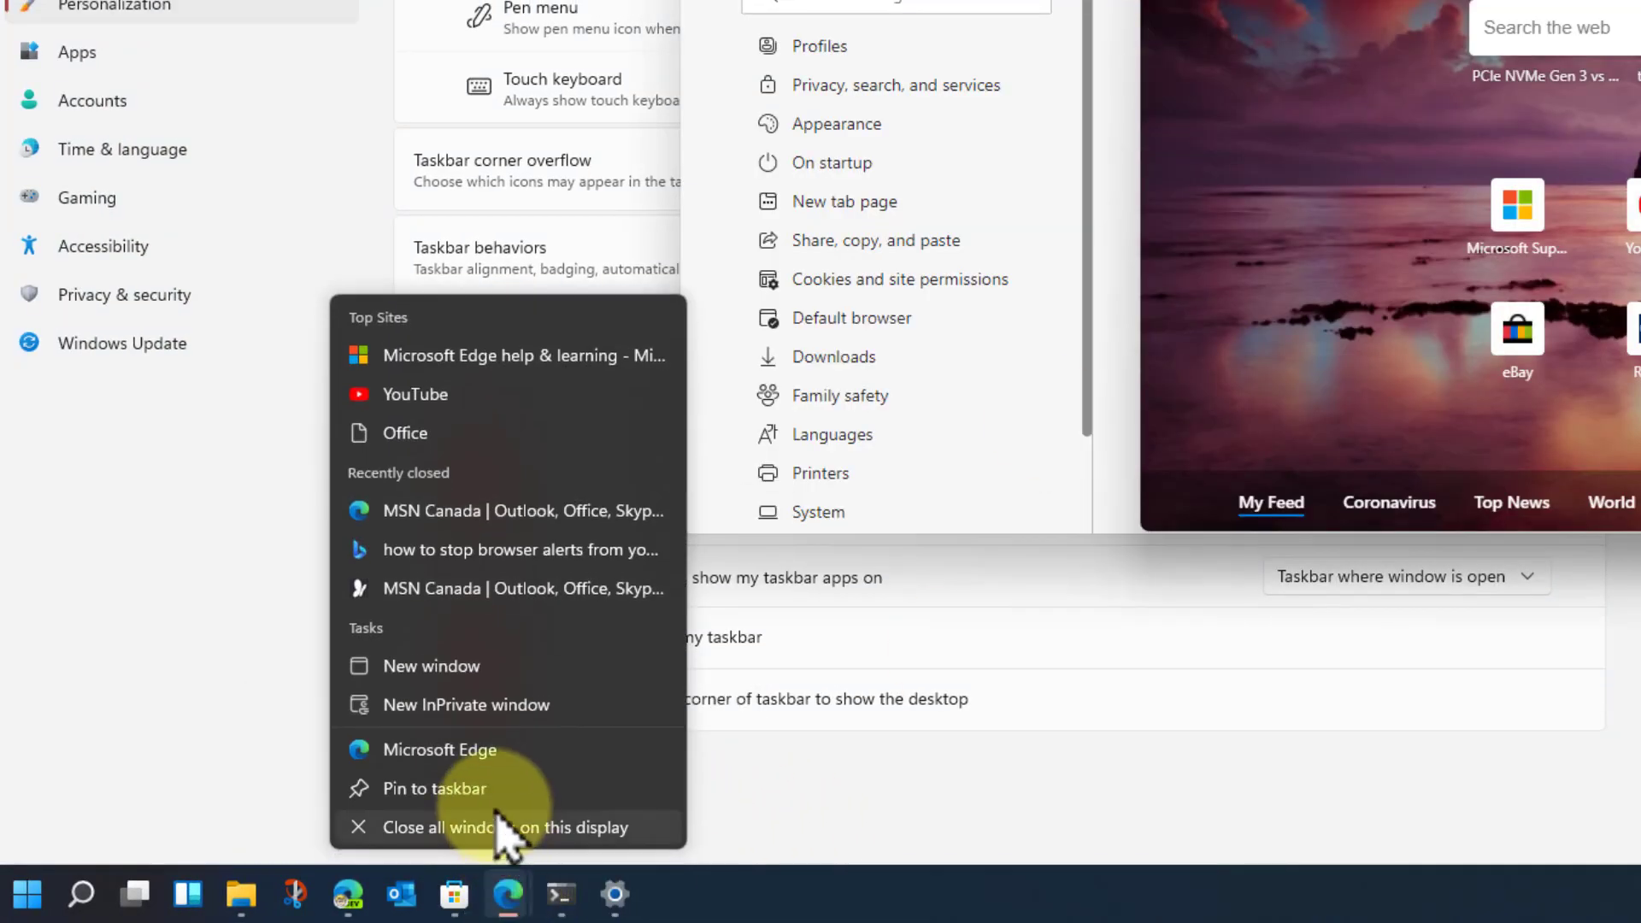
click(1547, 28)
text(cadfsadf)
key(Return)
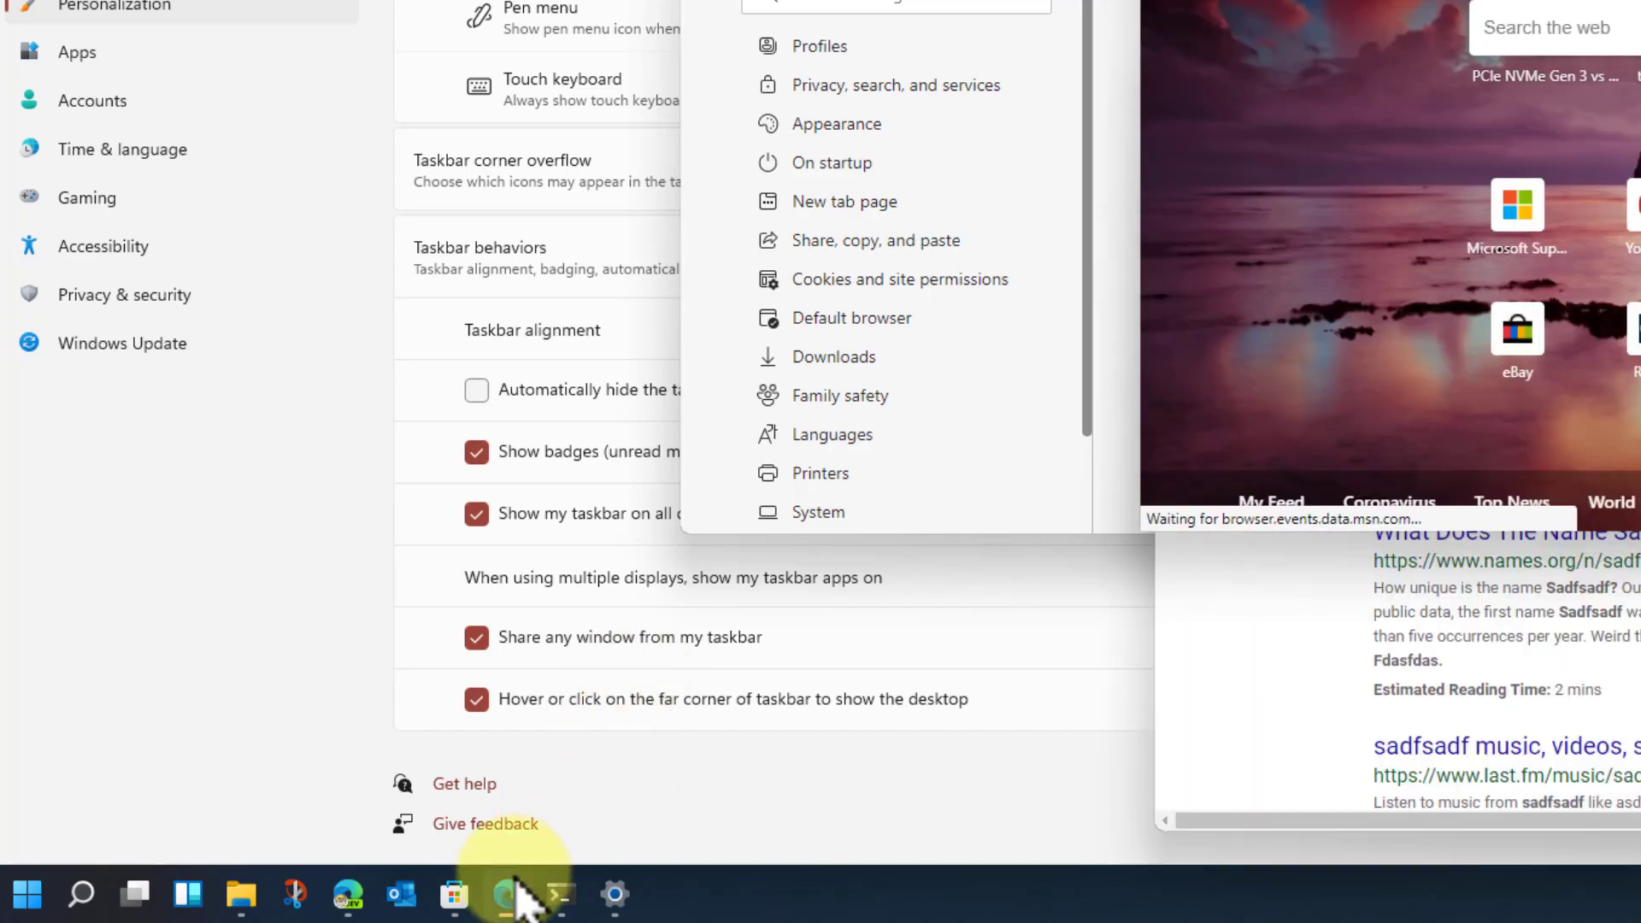
Preview the open Edge windows from the taskbar and close the extra ones, keeping only the Edge Settings window
mouse_move(513, 876)
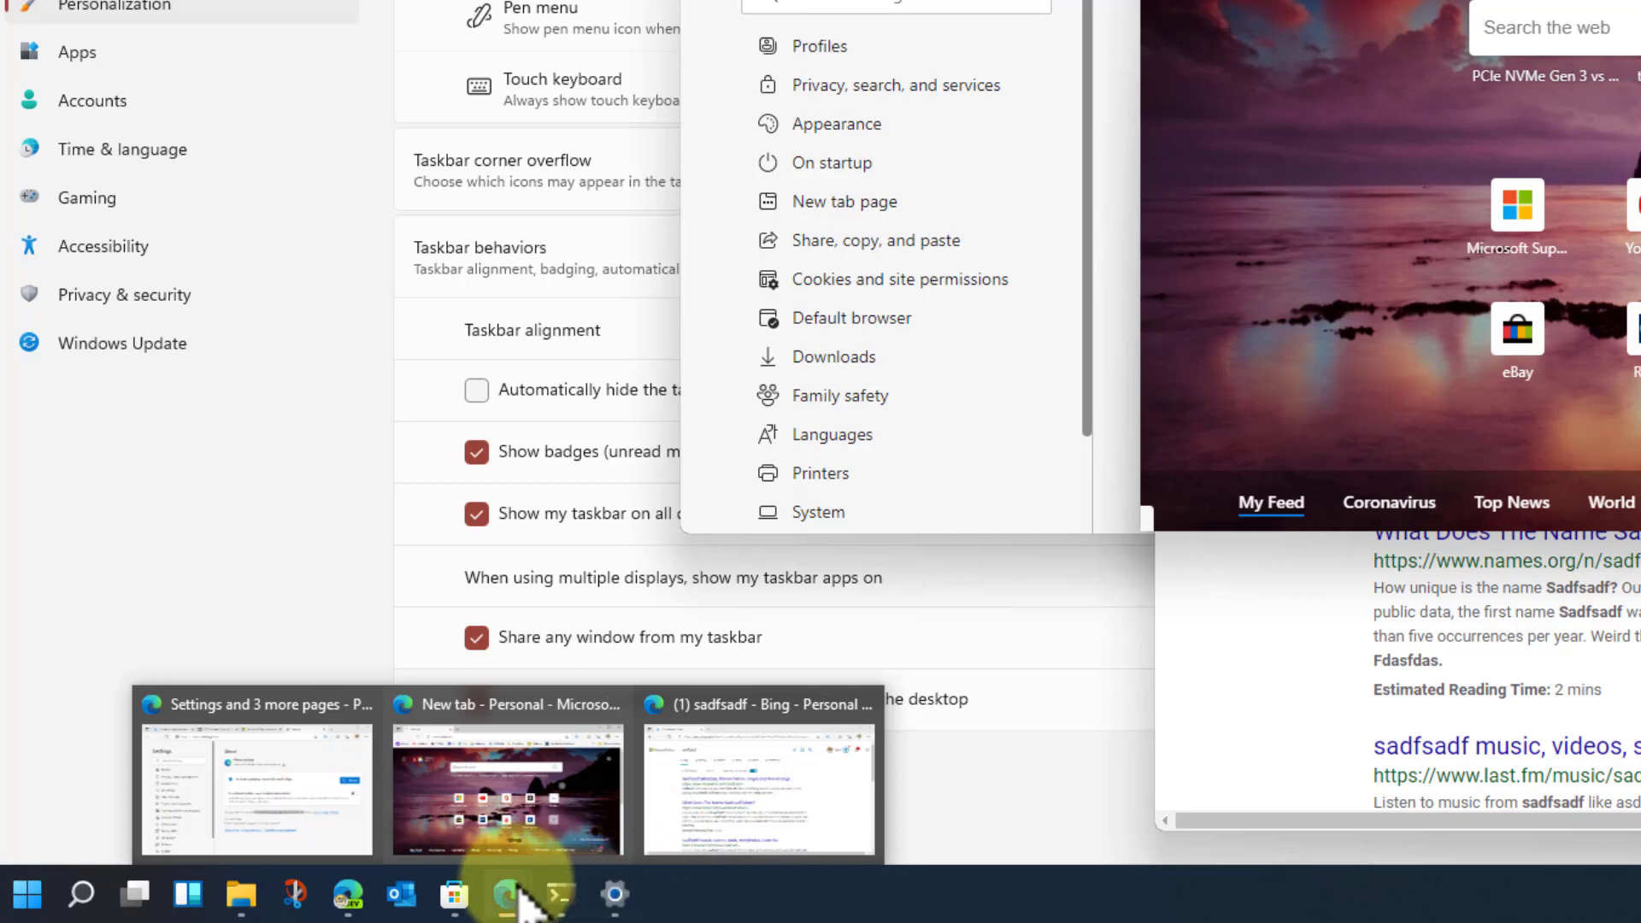
click(821, 902)
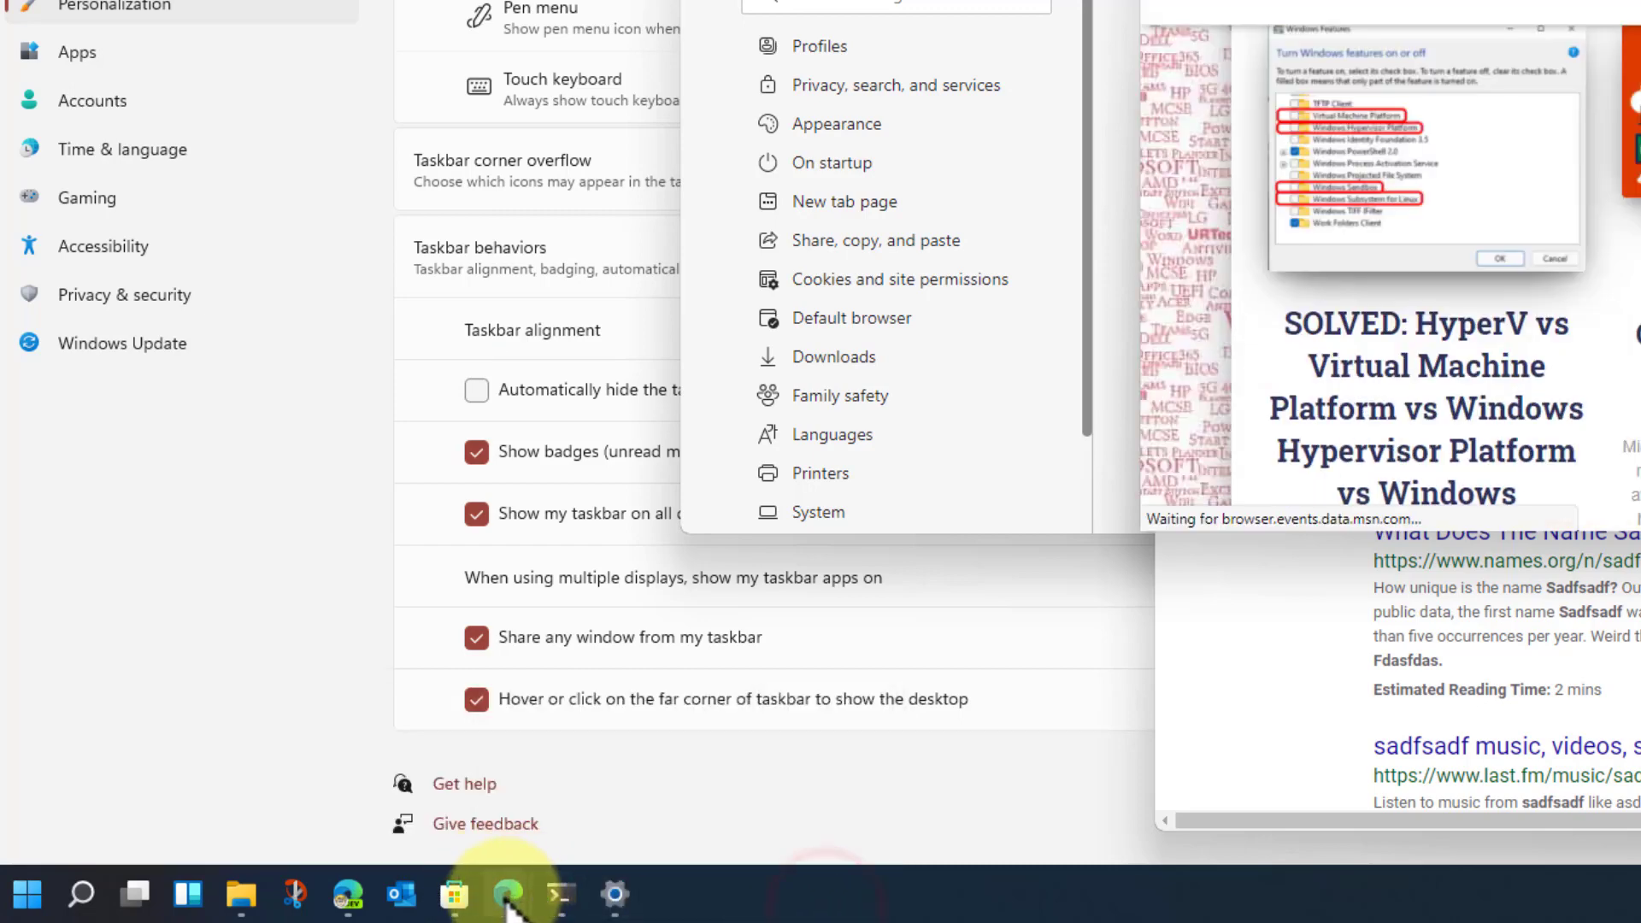
mouse_move(504, 901)
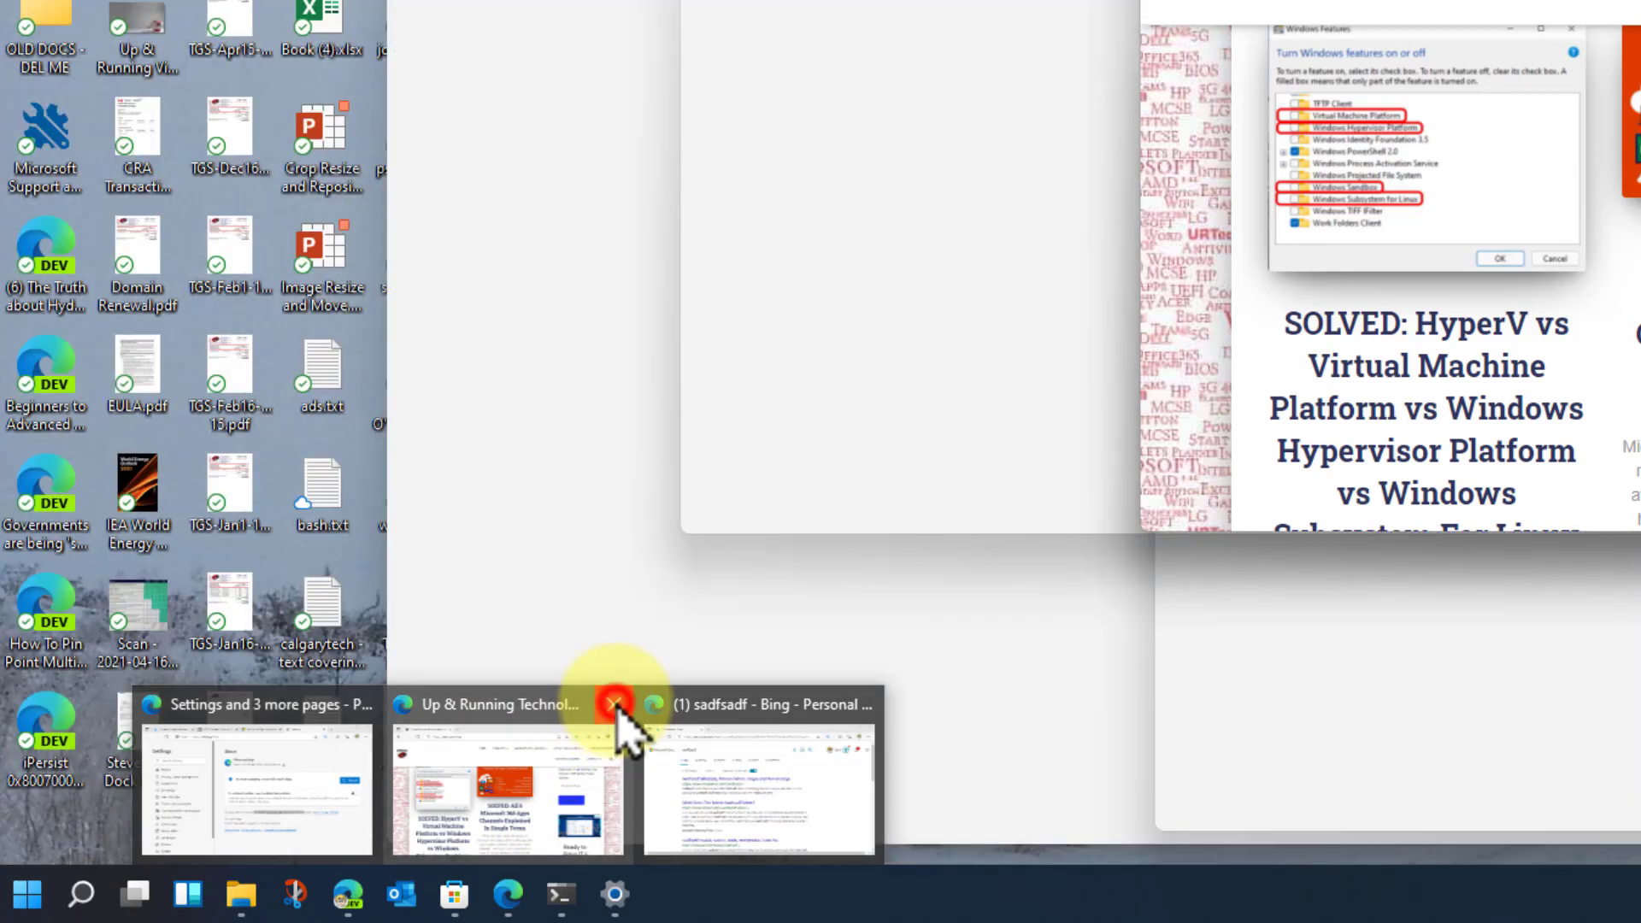
click(614, 703)
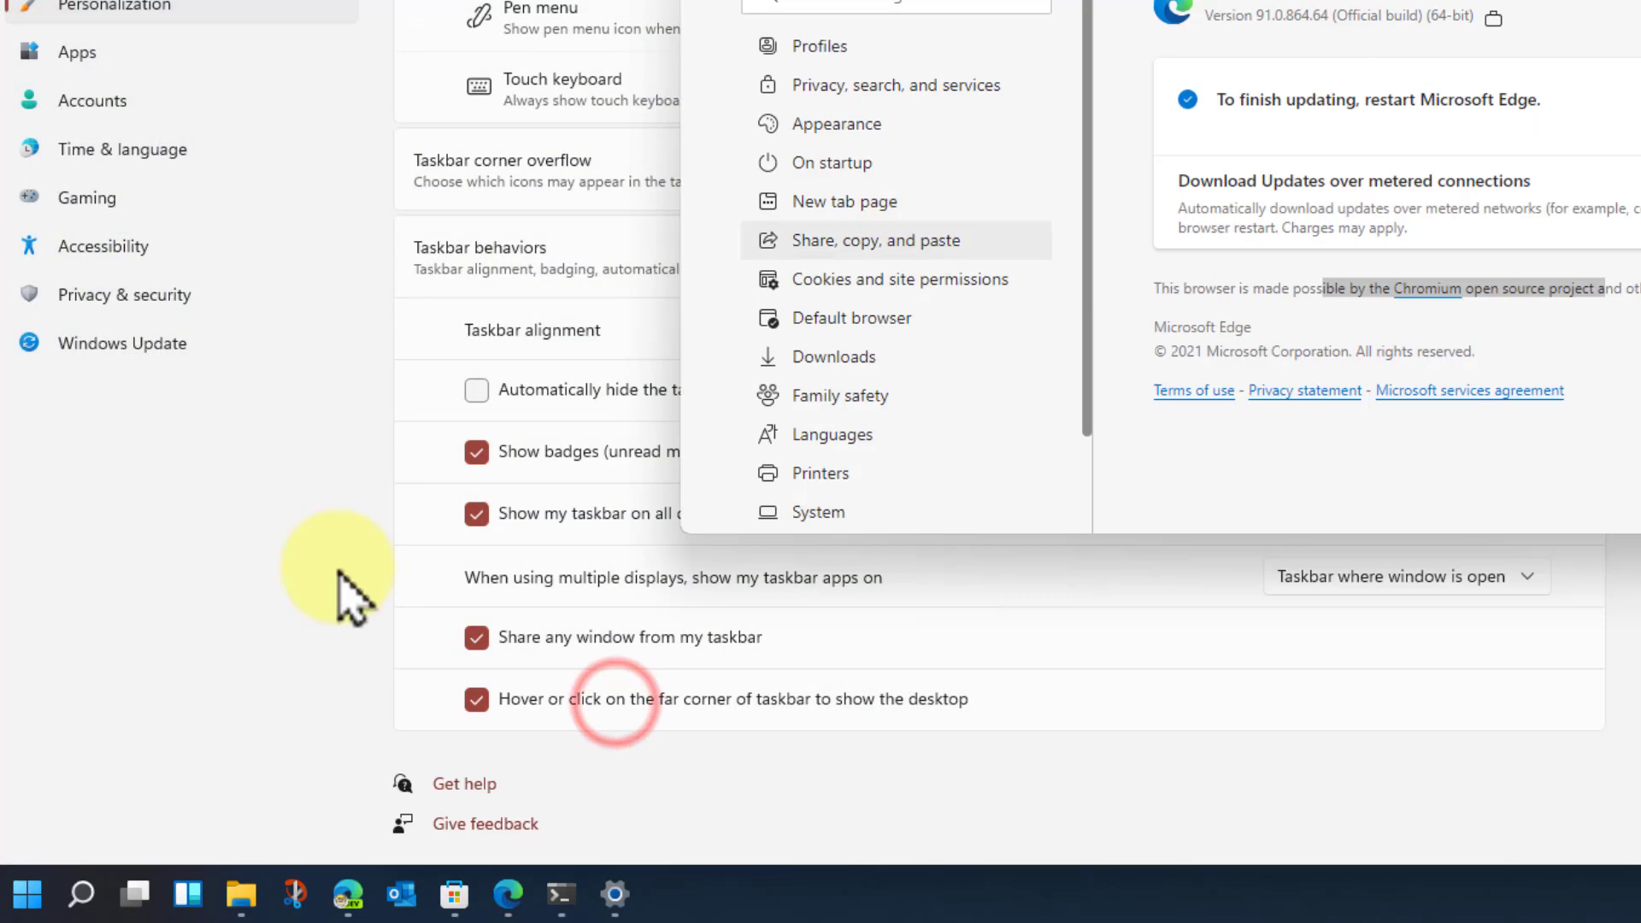
Open Control Panel, enlarge and move its window to examine the available items, and close it
click(21, 893)
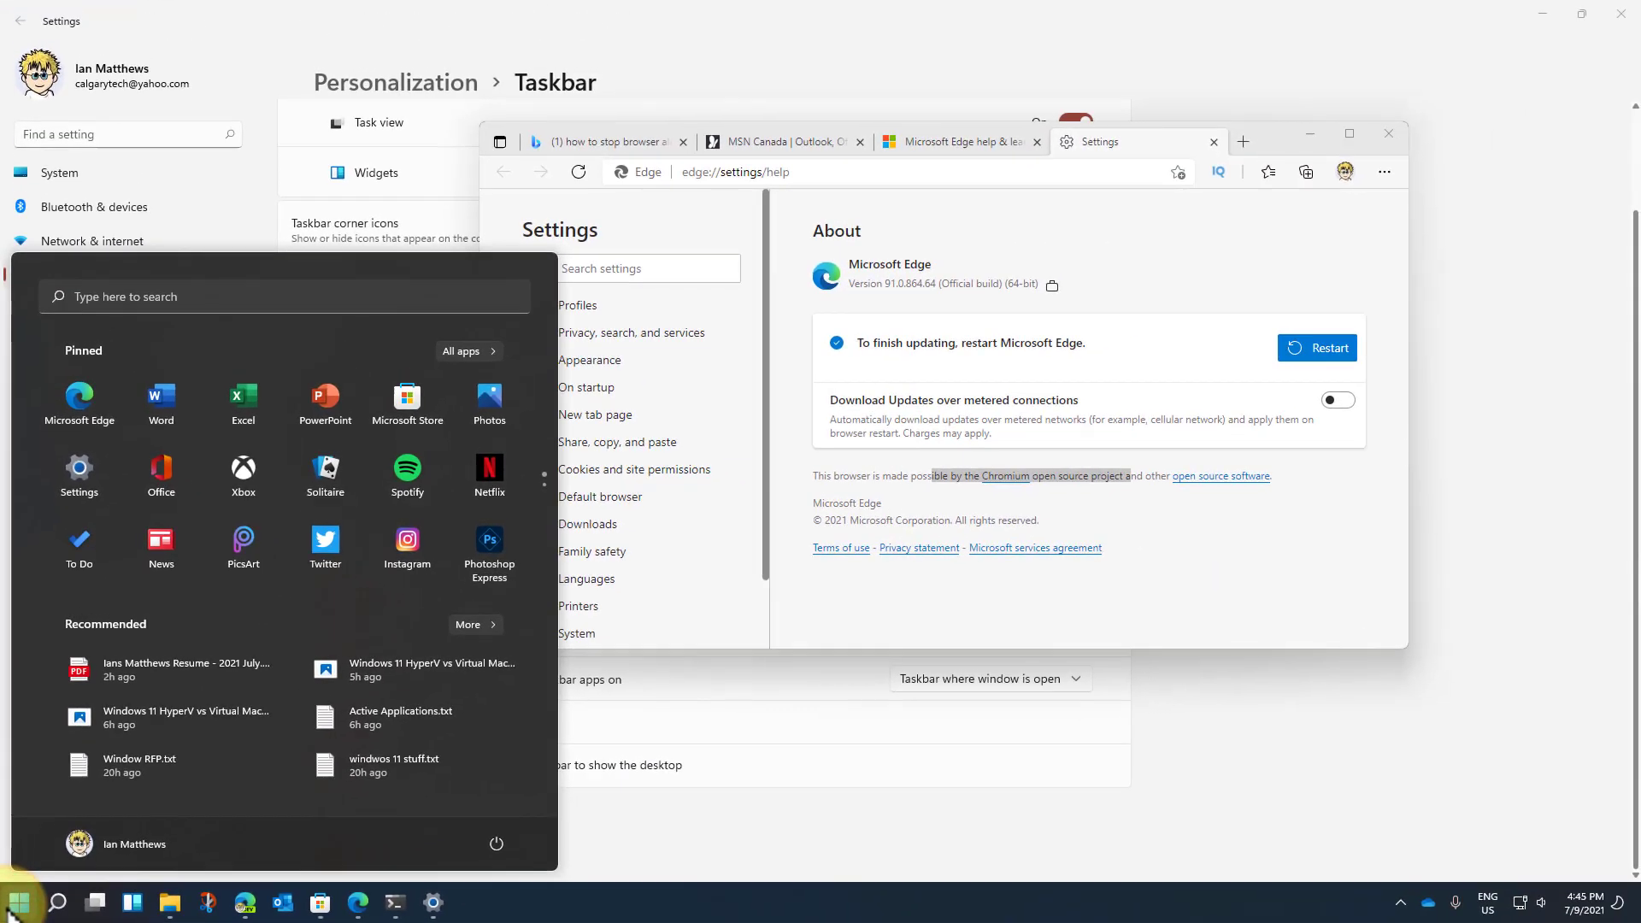
text(control)
click(9, 911)
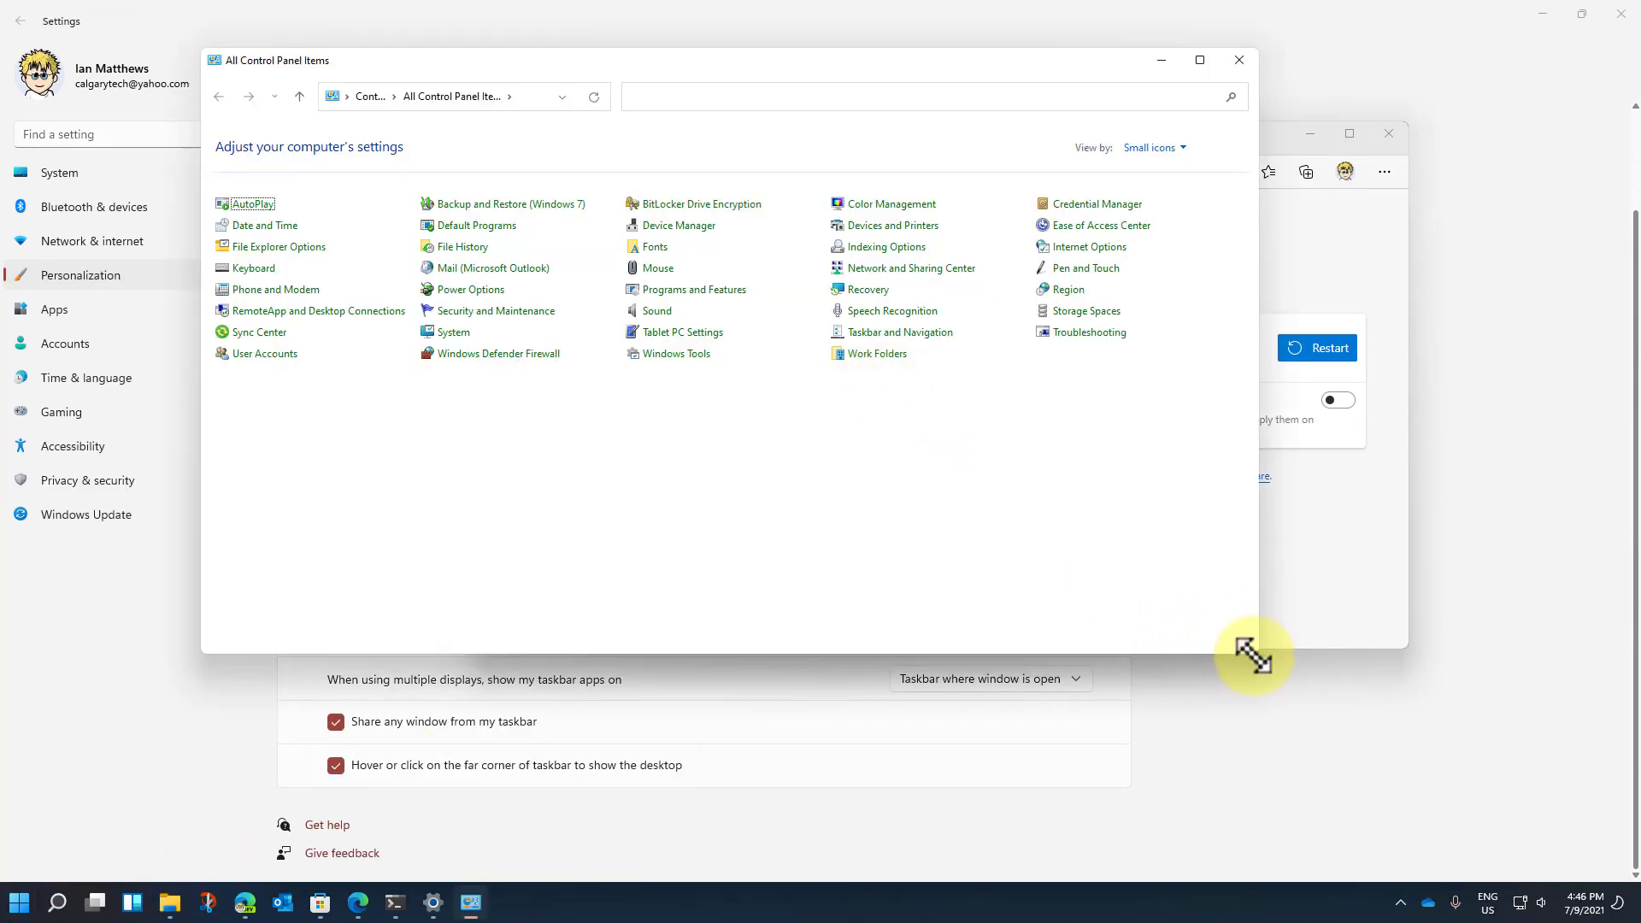
drag(1253, 656, 1331, 714)
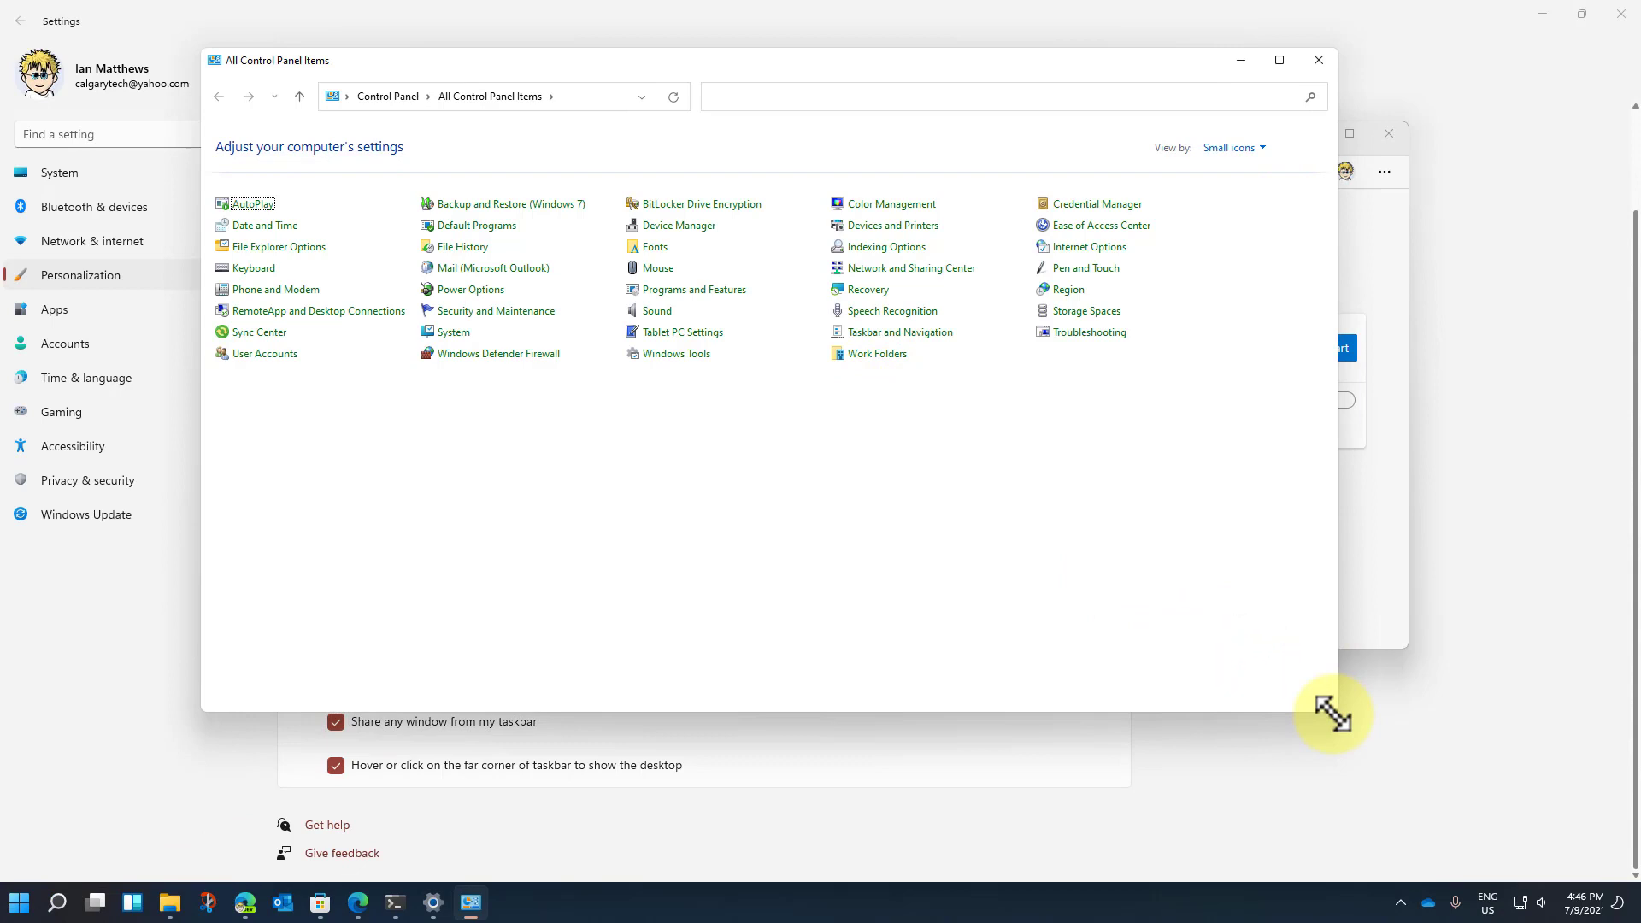
click(1218, 445)
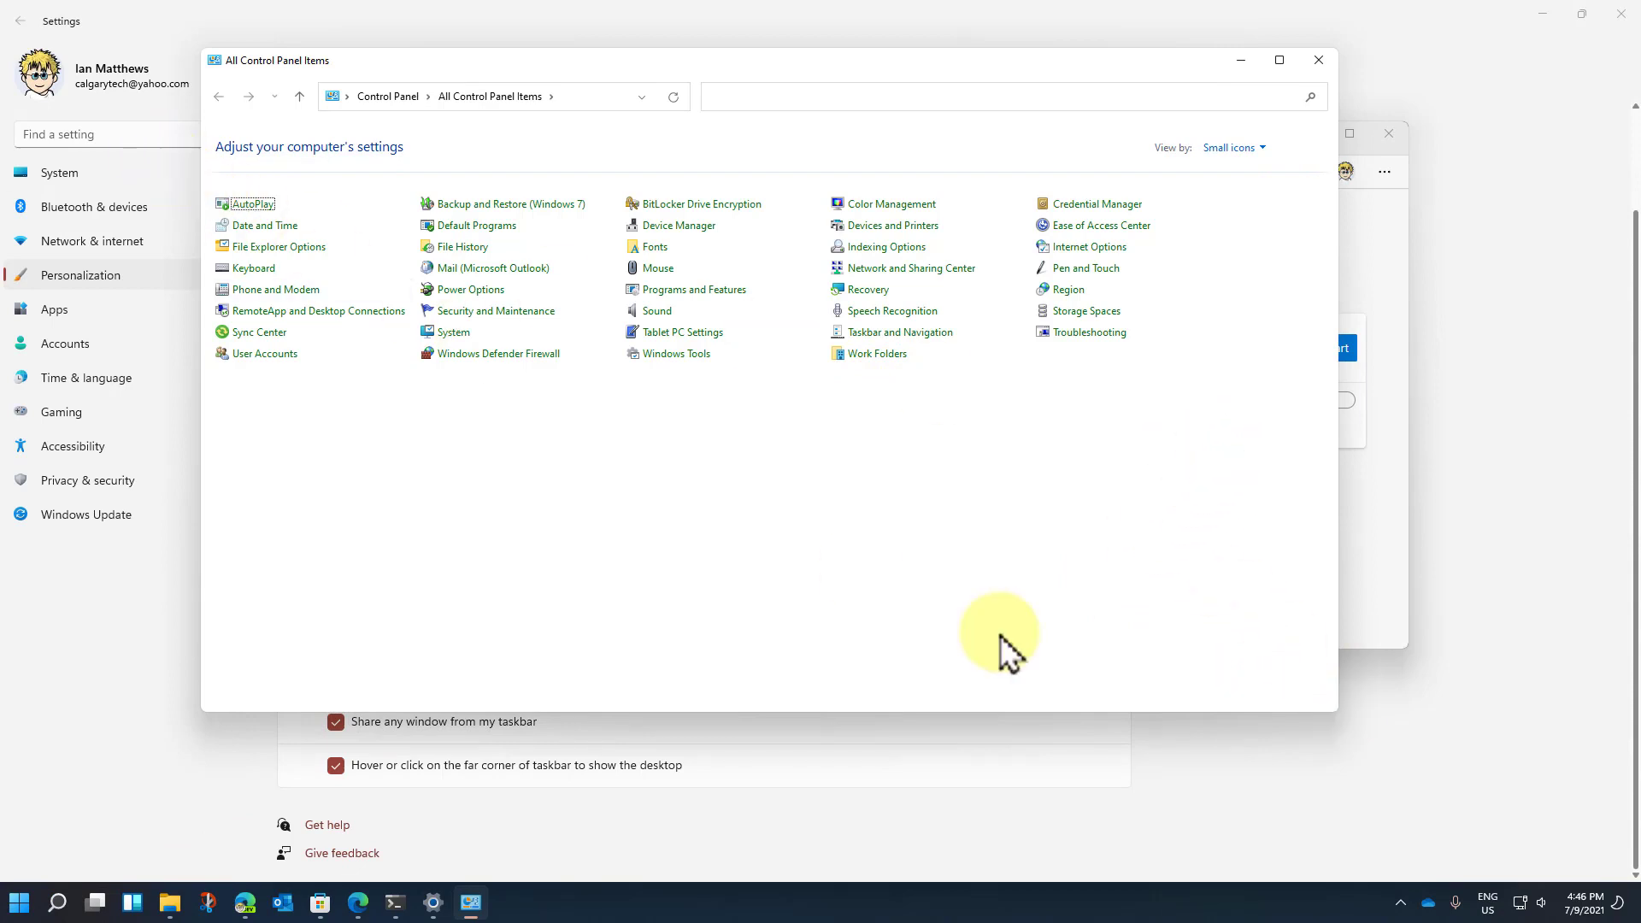
drag(663, 60, 903, 213)
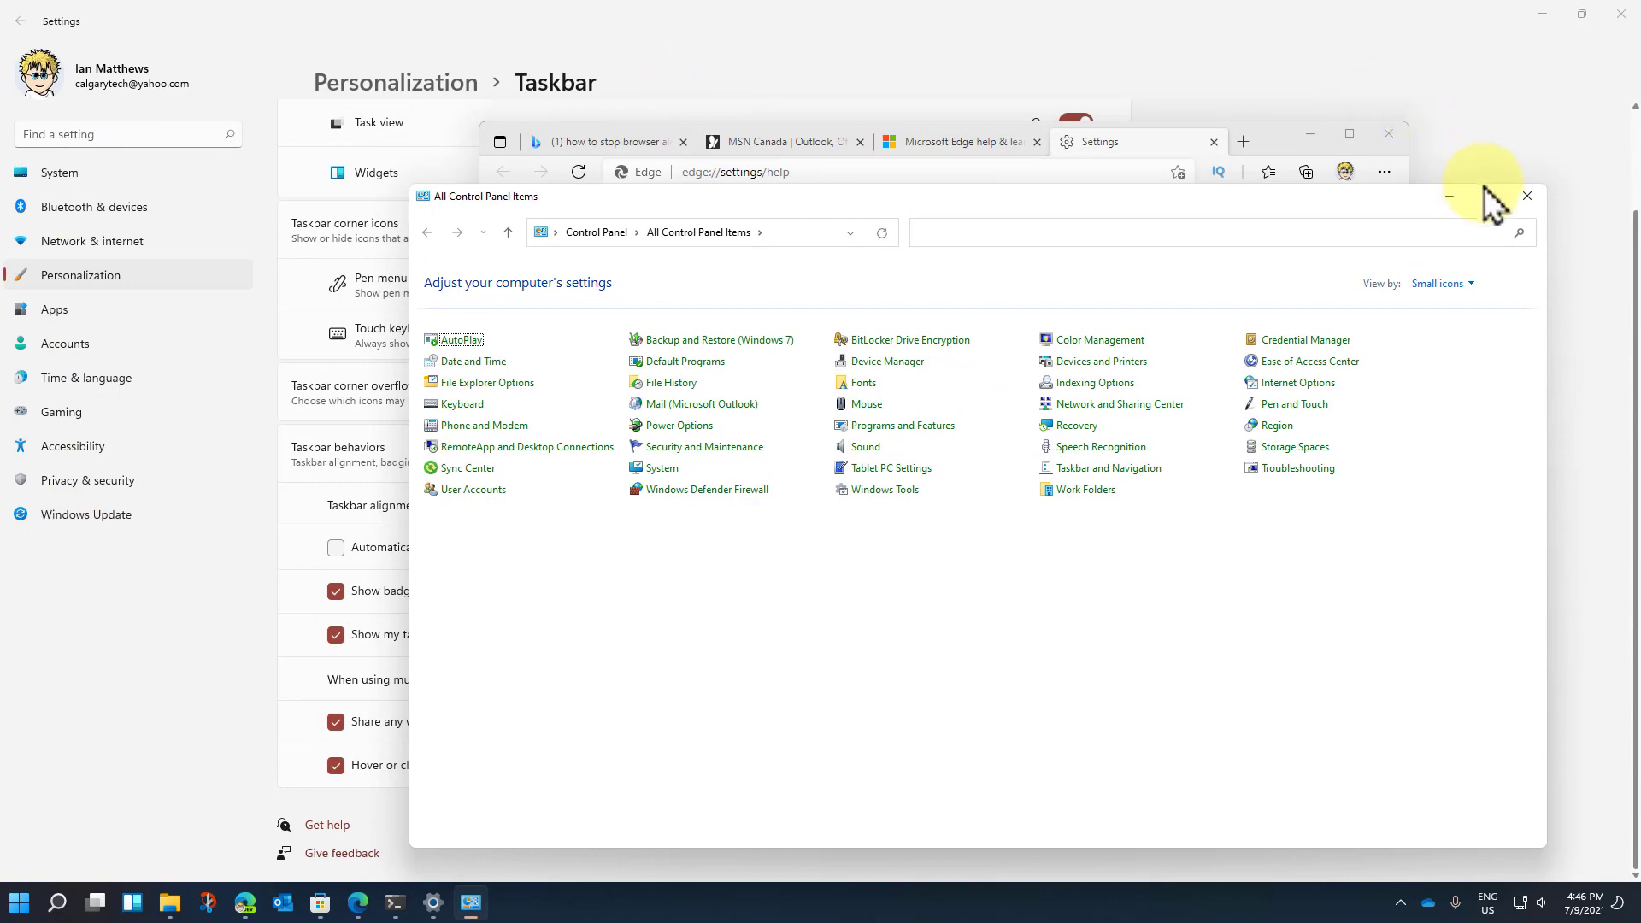
click(1527, 196)
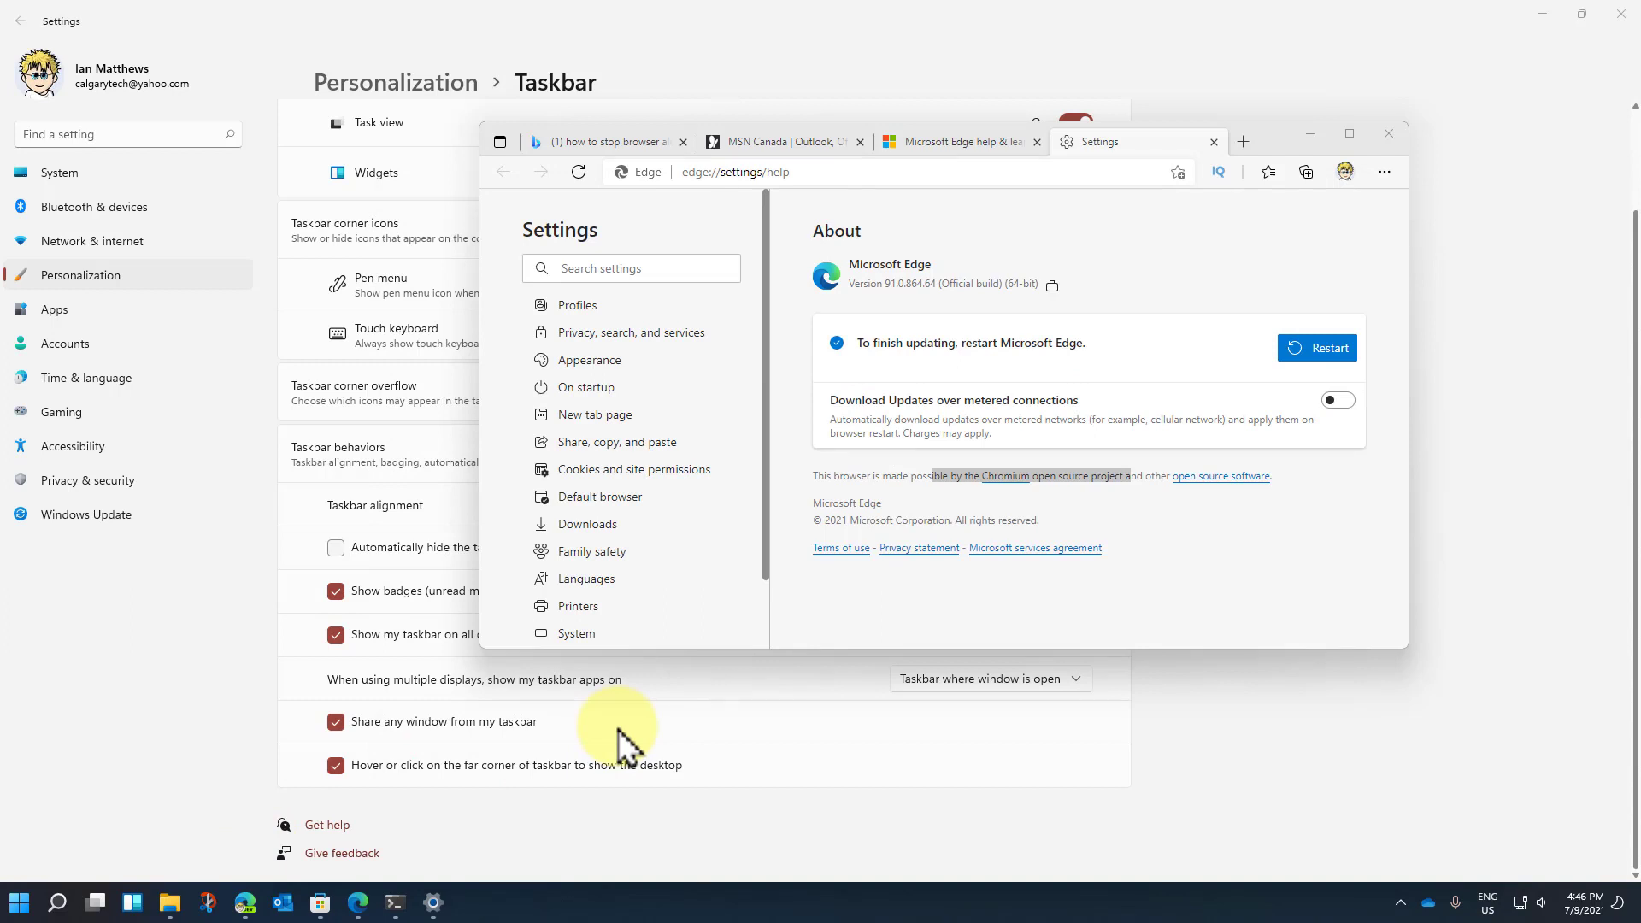
Try to open the classic mouse properties by running mouse.cpl from the Start search
click(16, 904)
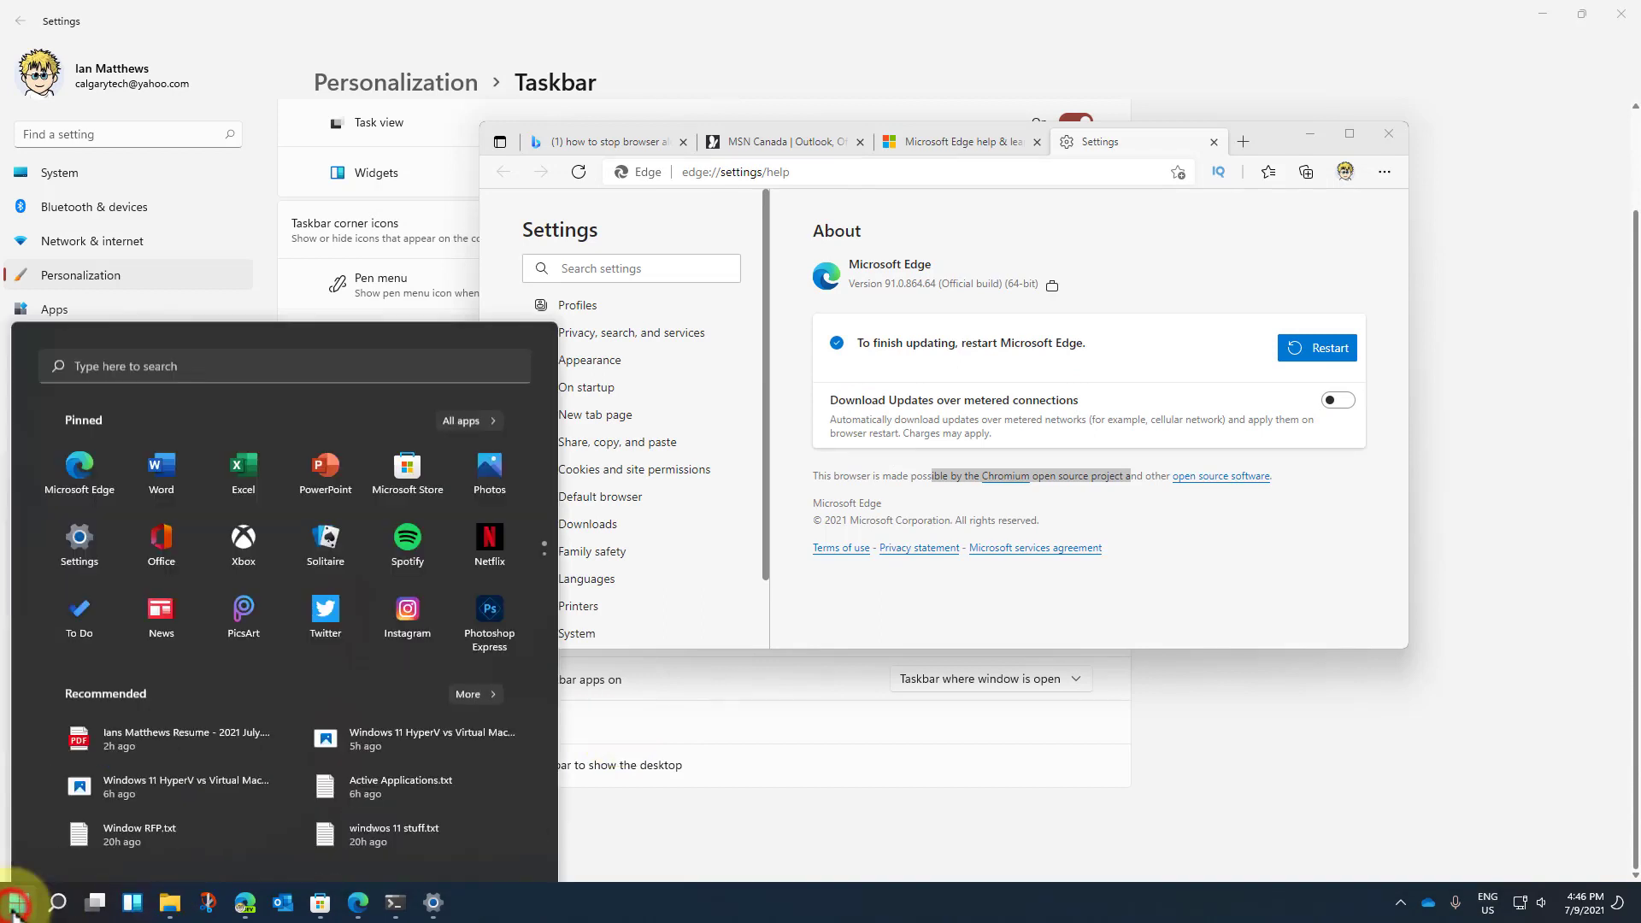
text(mouse)
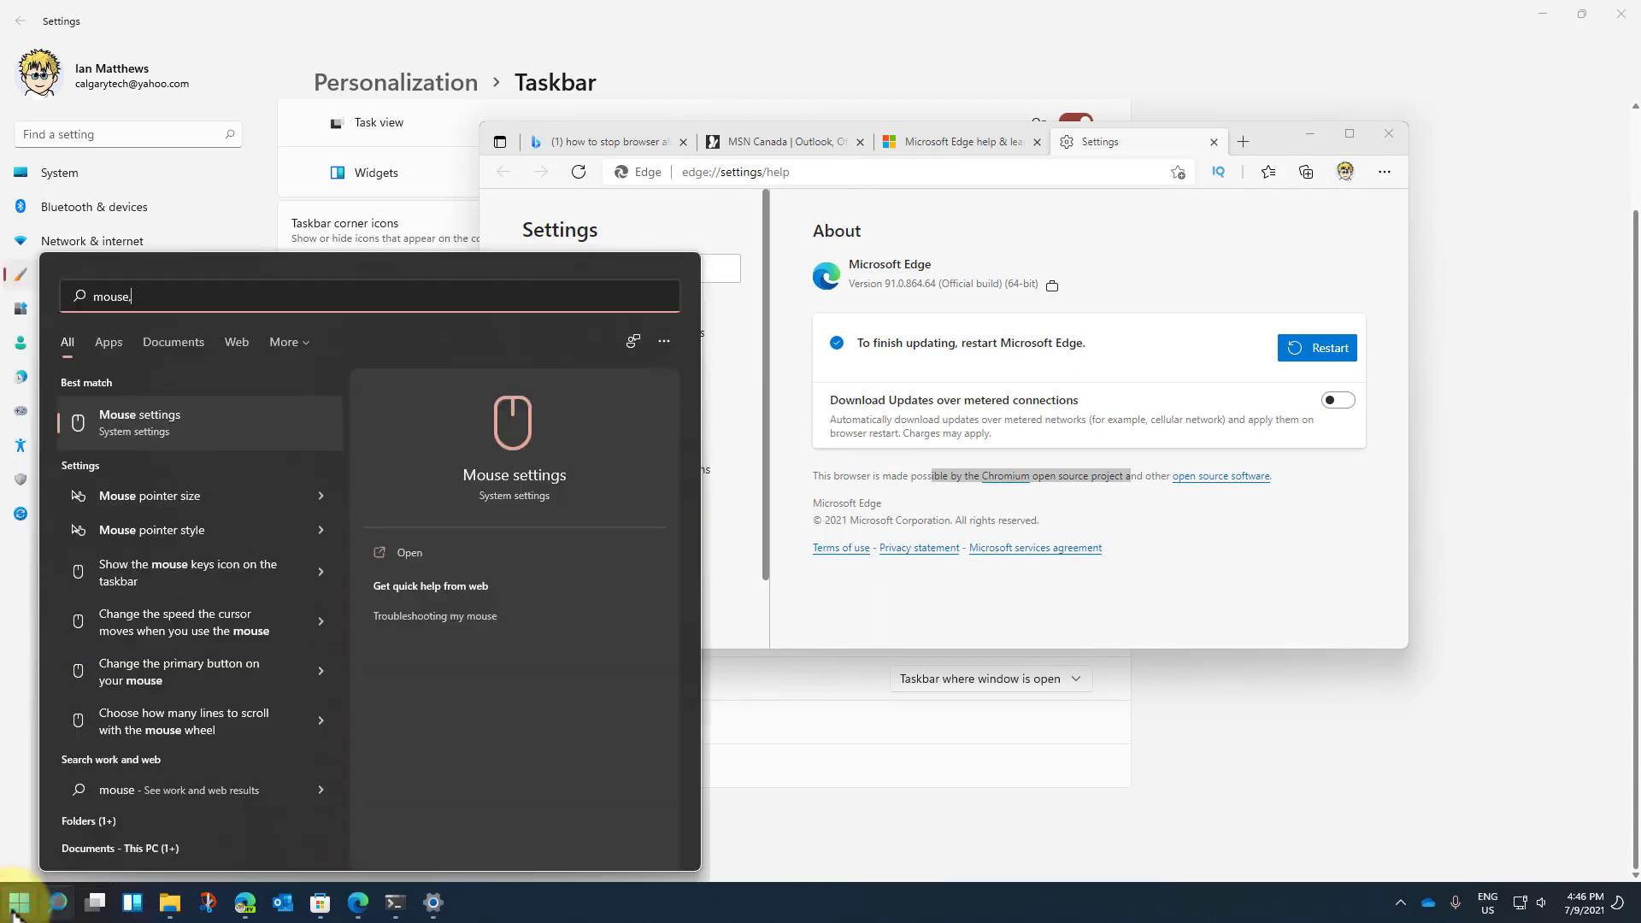
text(.cpl)
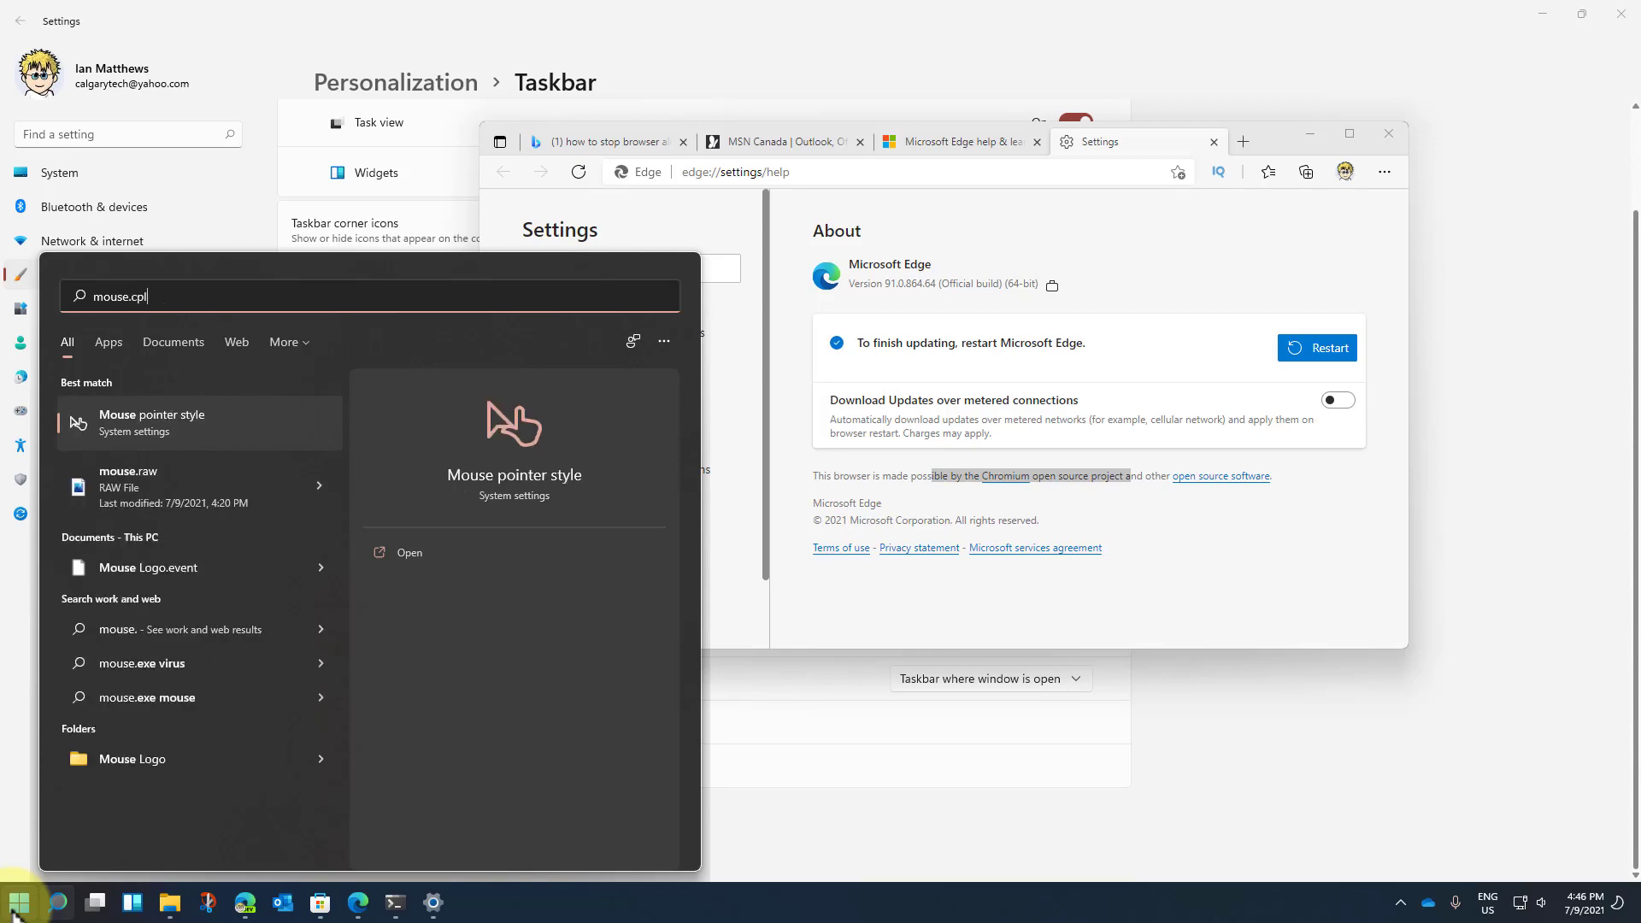
key(Return)
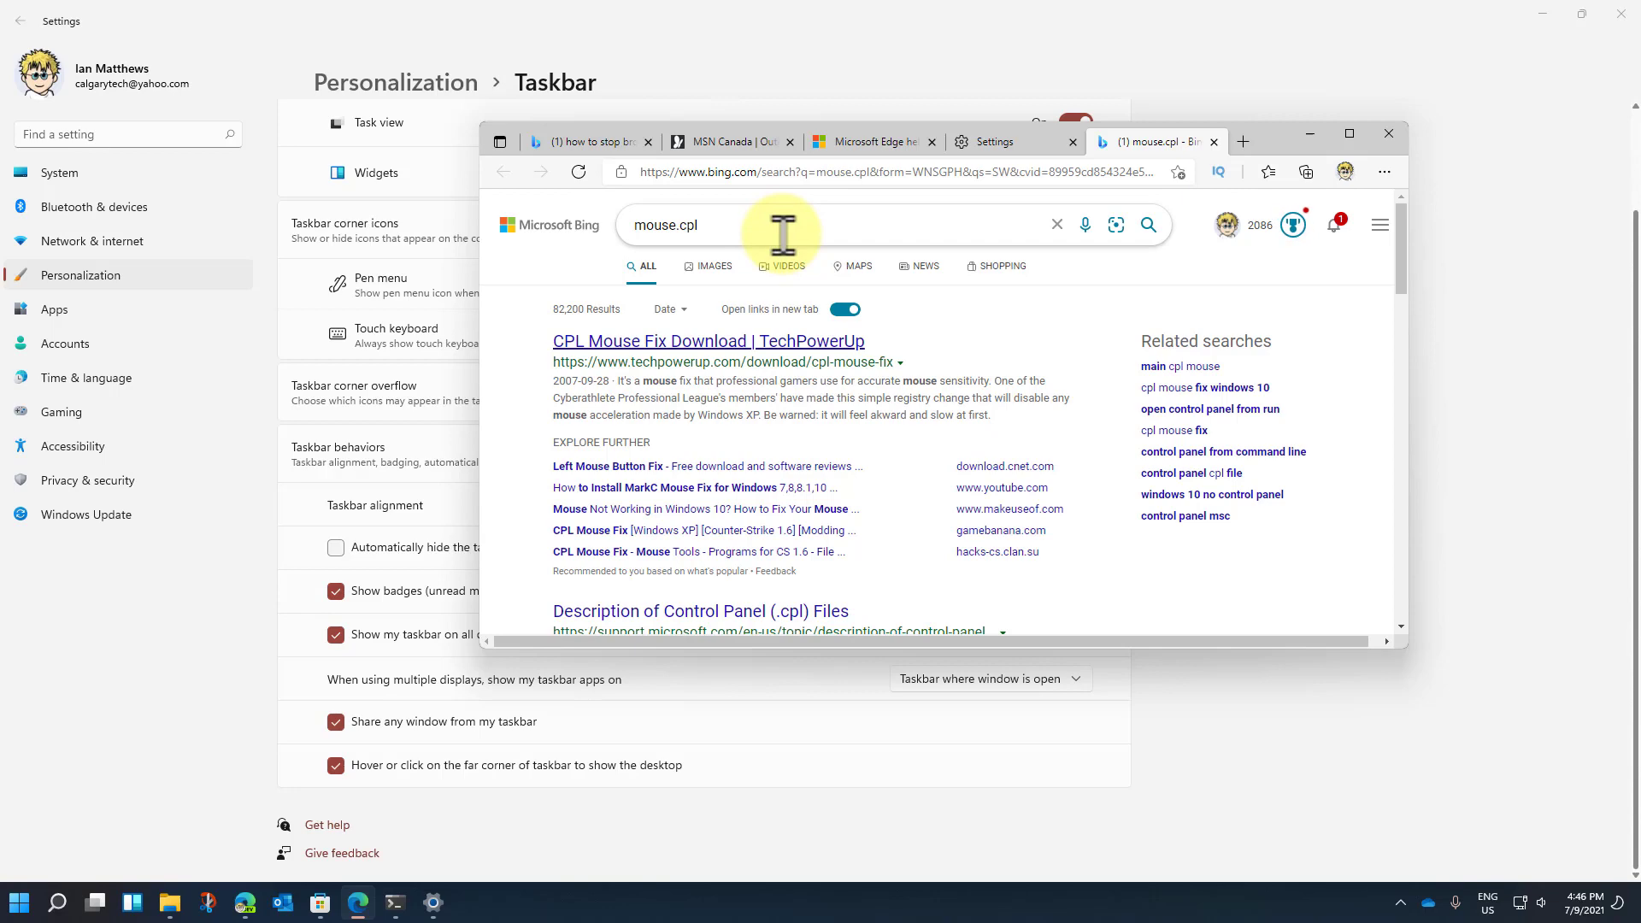
Close the mouse.cpl search results tab in Edge and minimize the browser window
click(1213, 142)
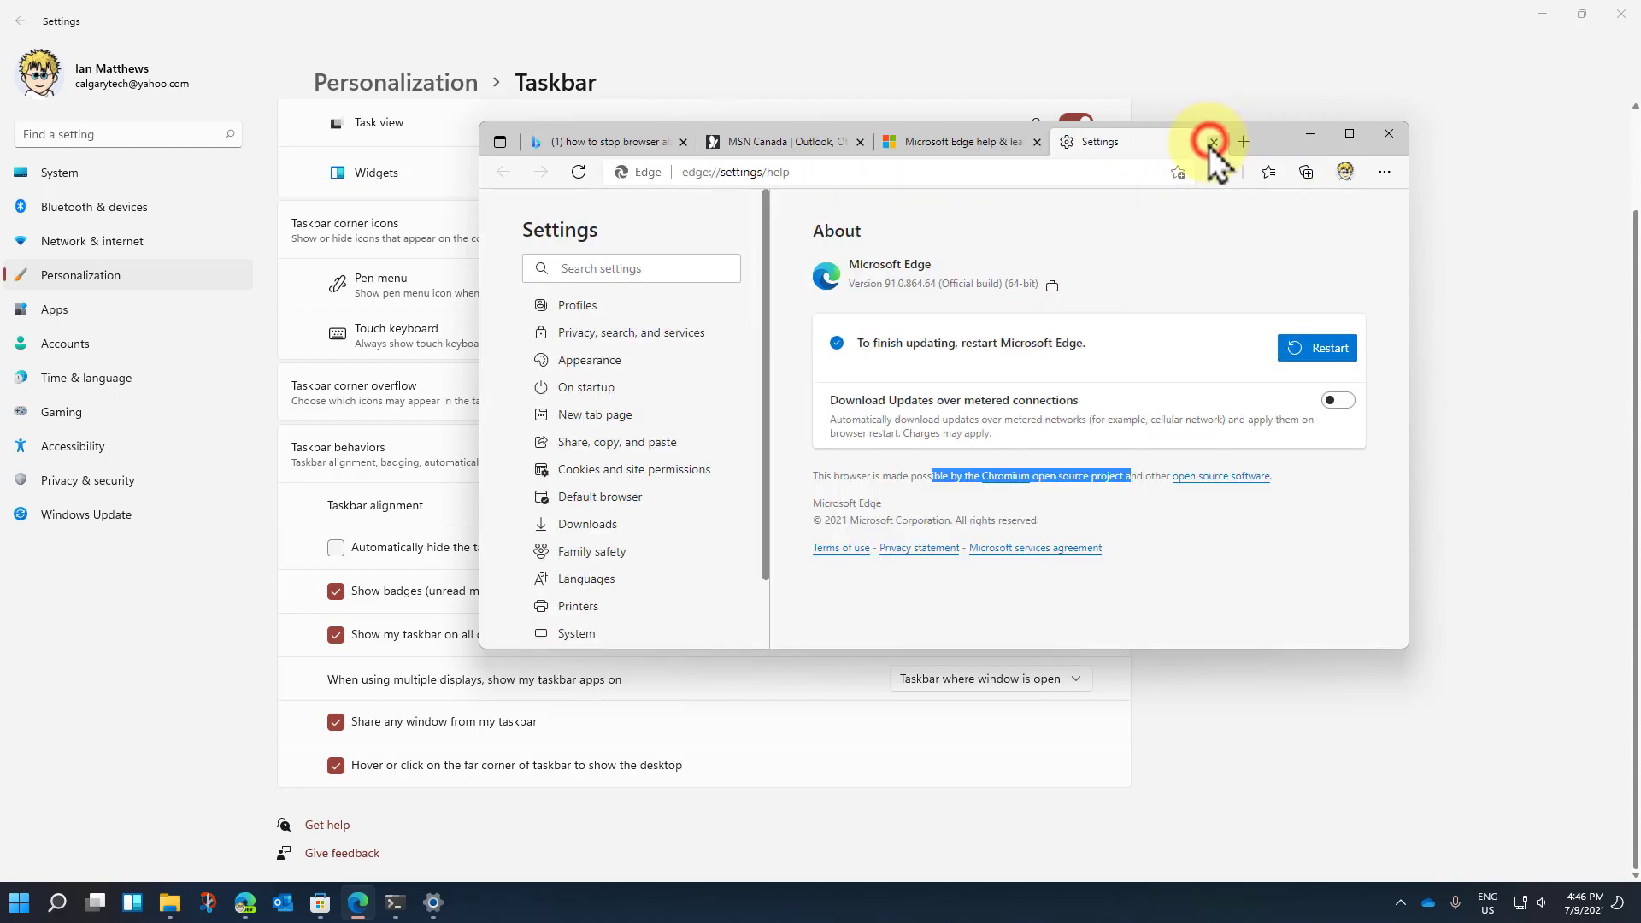
click(1310, 134)
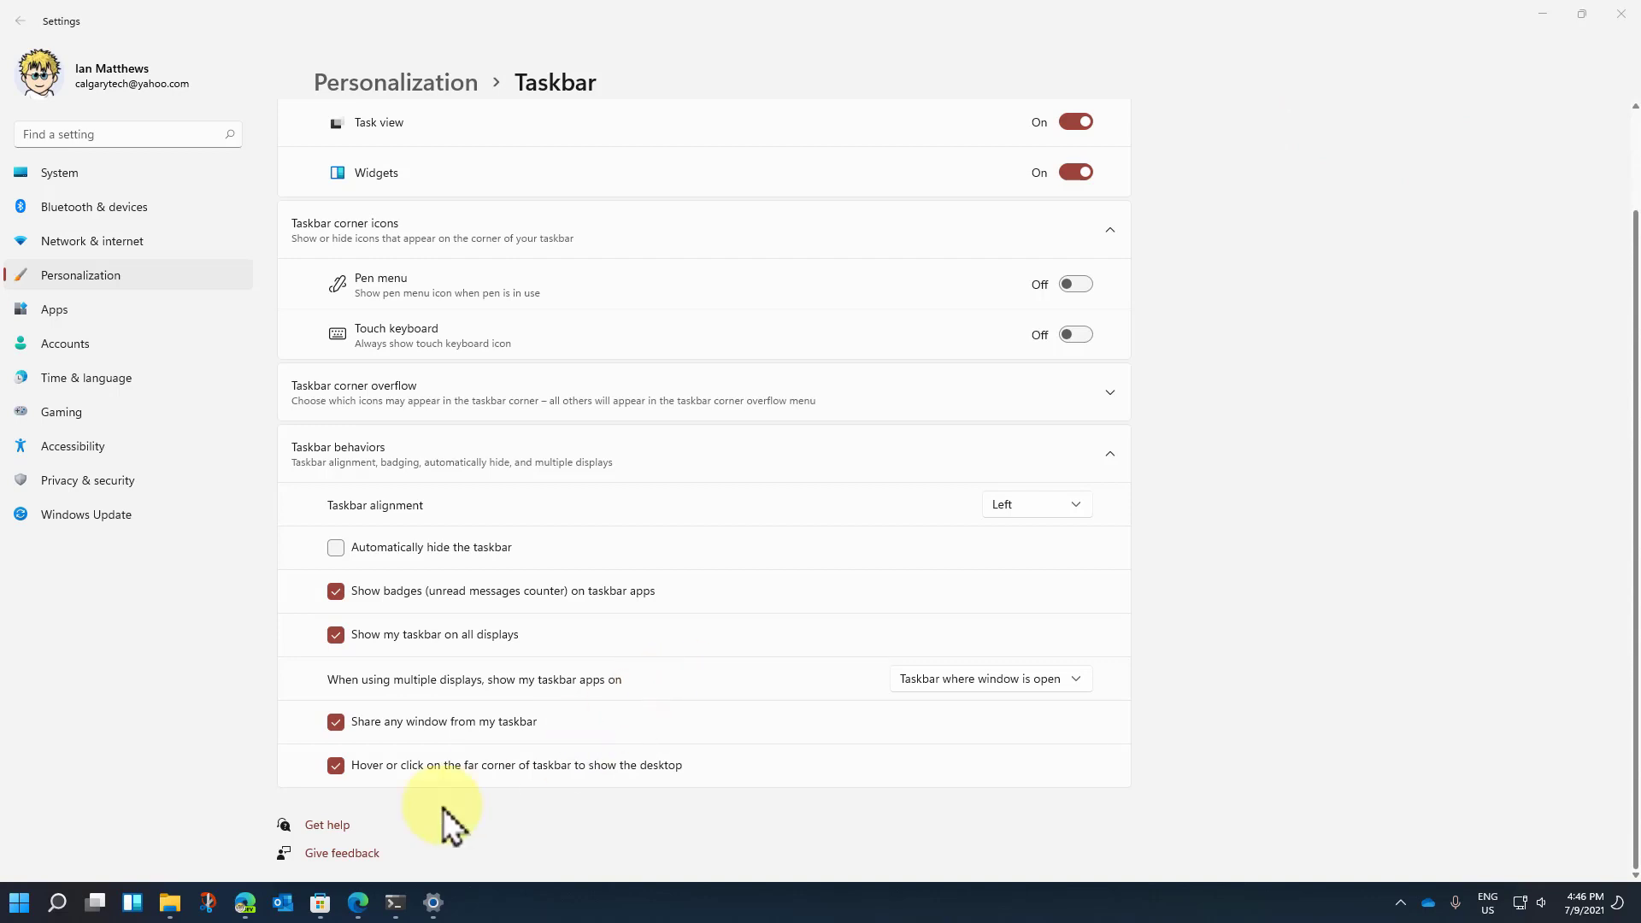
Open Snip & Sketch, look through its additional options, and close the app
click(208, 904)
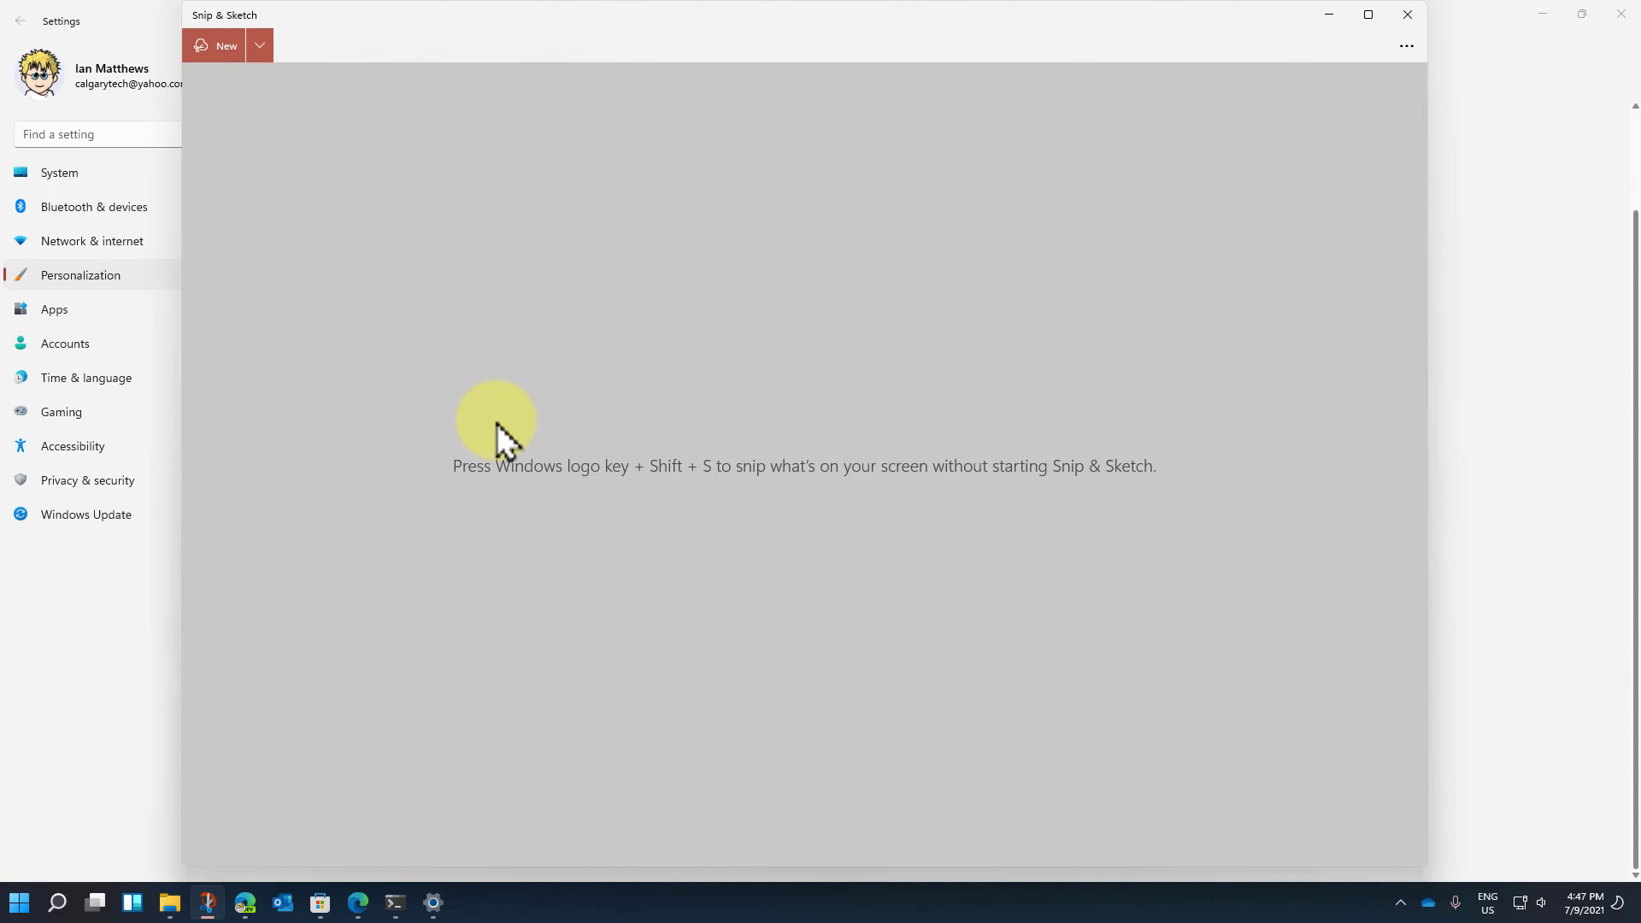
click(1405, 47)
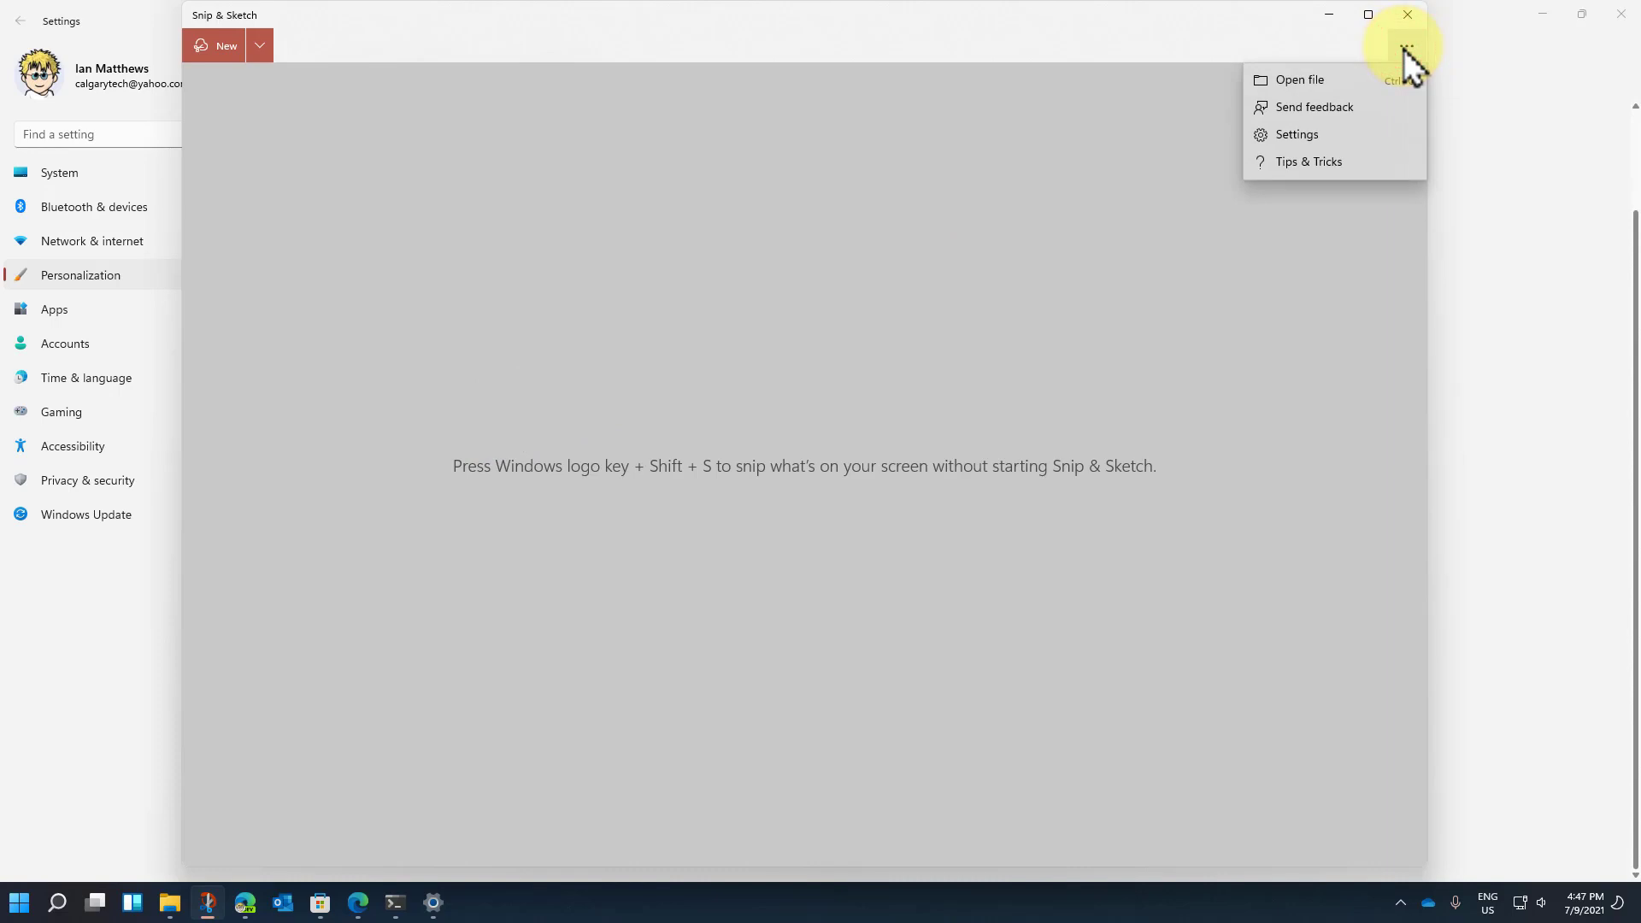
click(1406, 14)
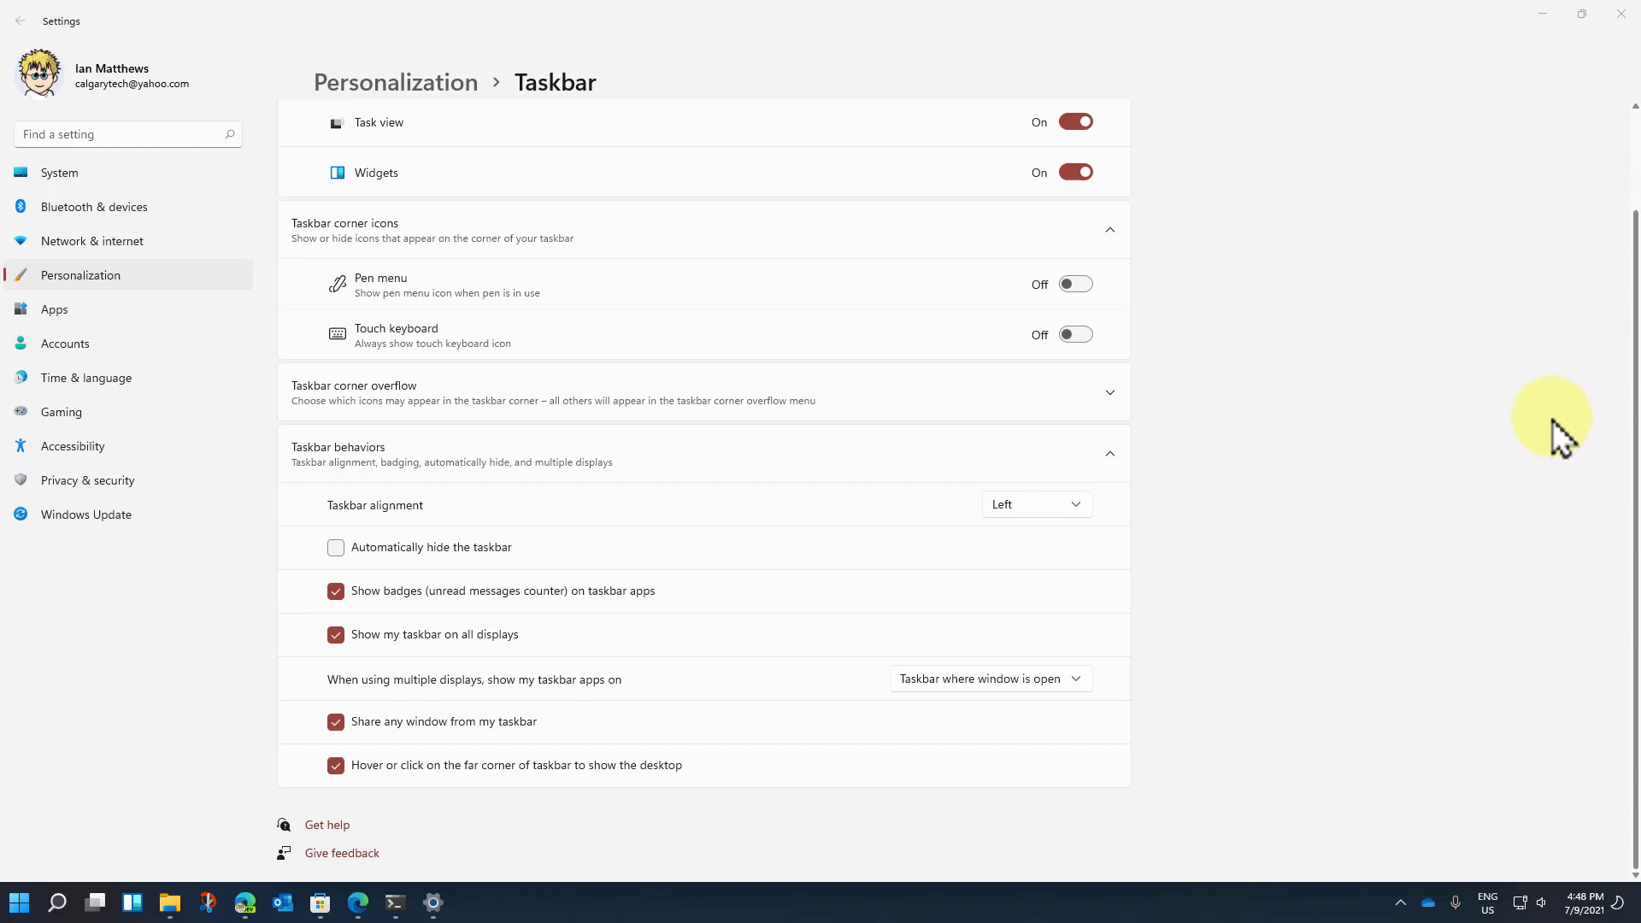
Open Windows Security from the hidden taskbar icons, move its window fully into view, and maximize it
click(1400, 901)
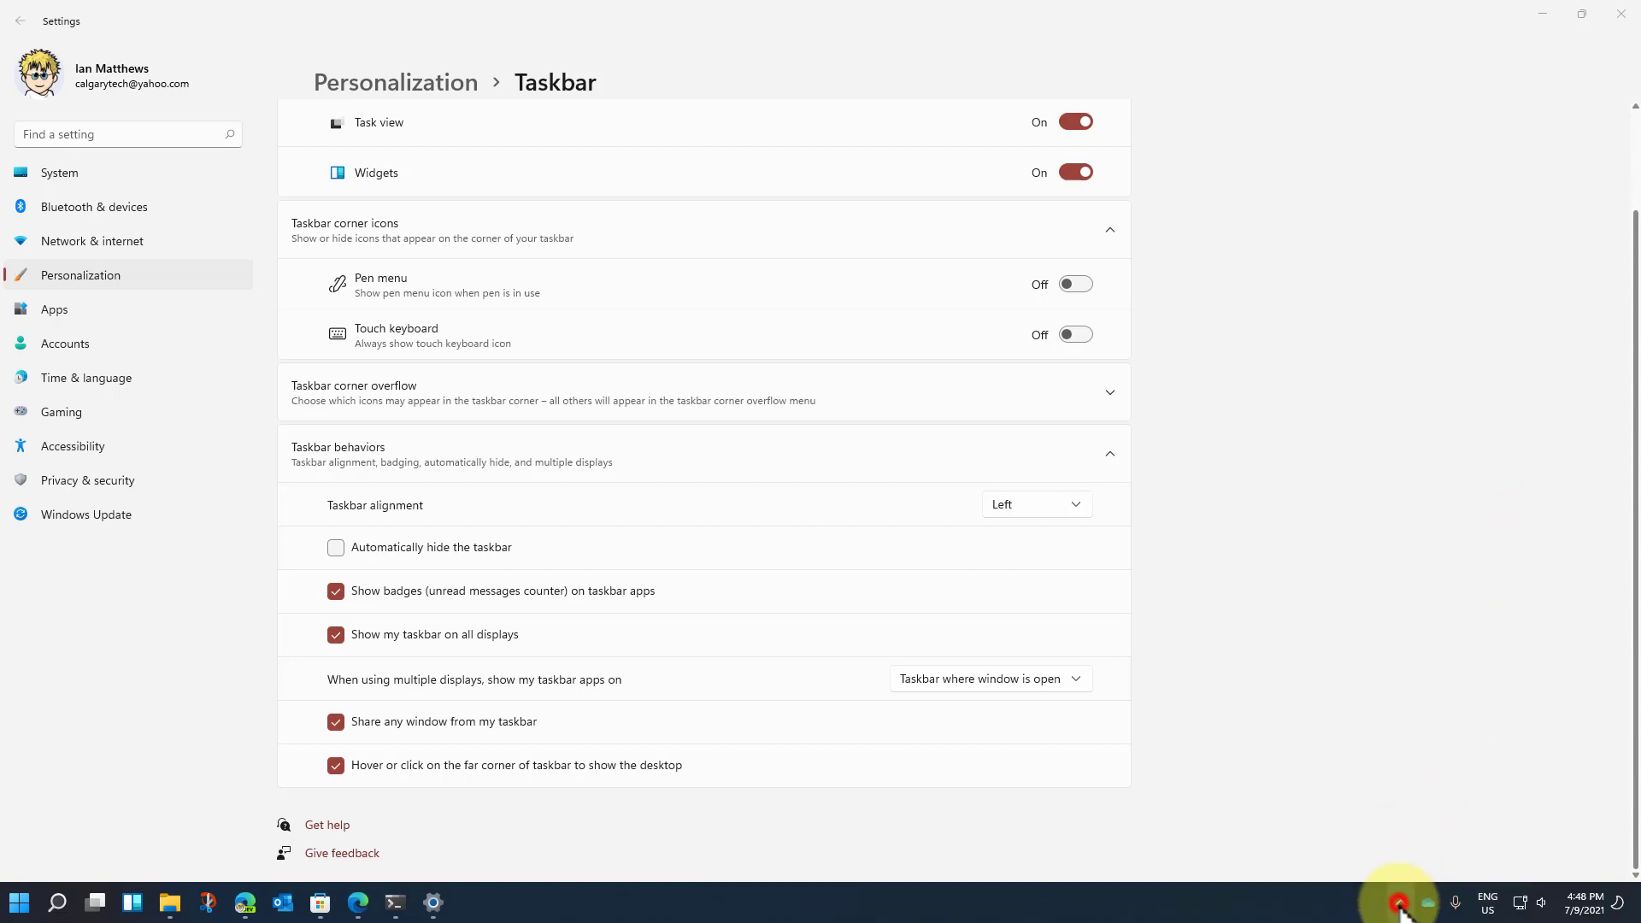
click(1417, 829)
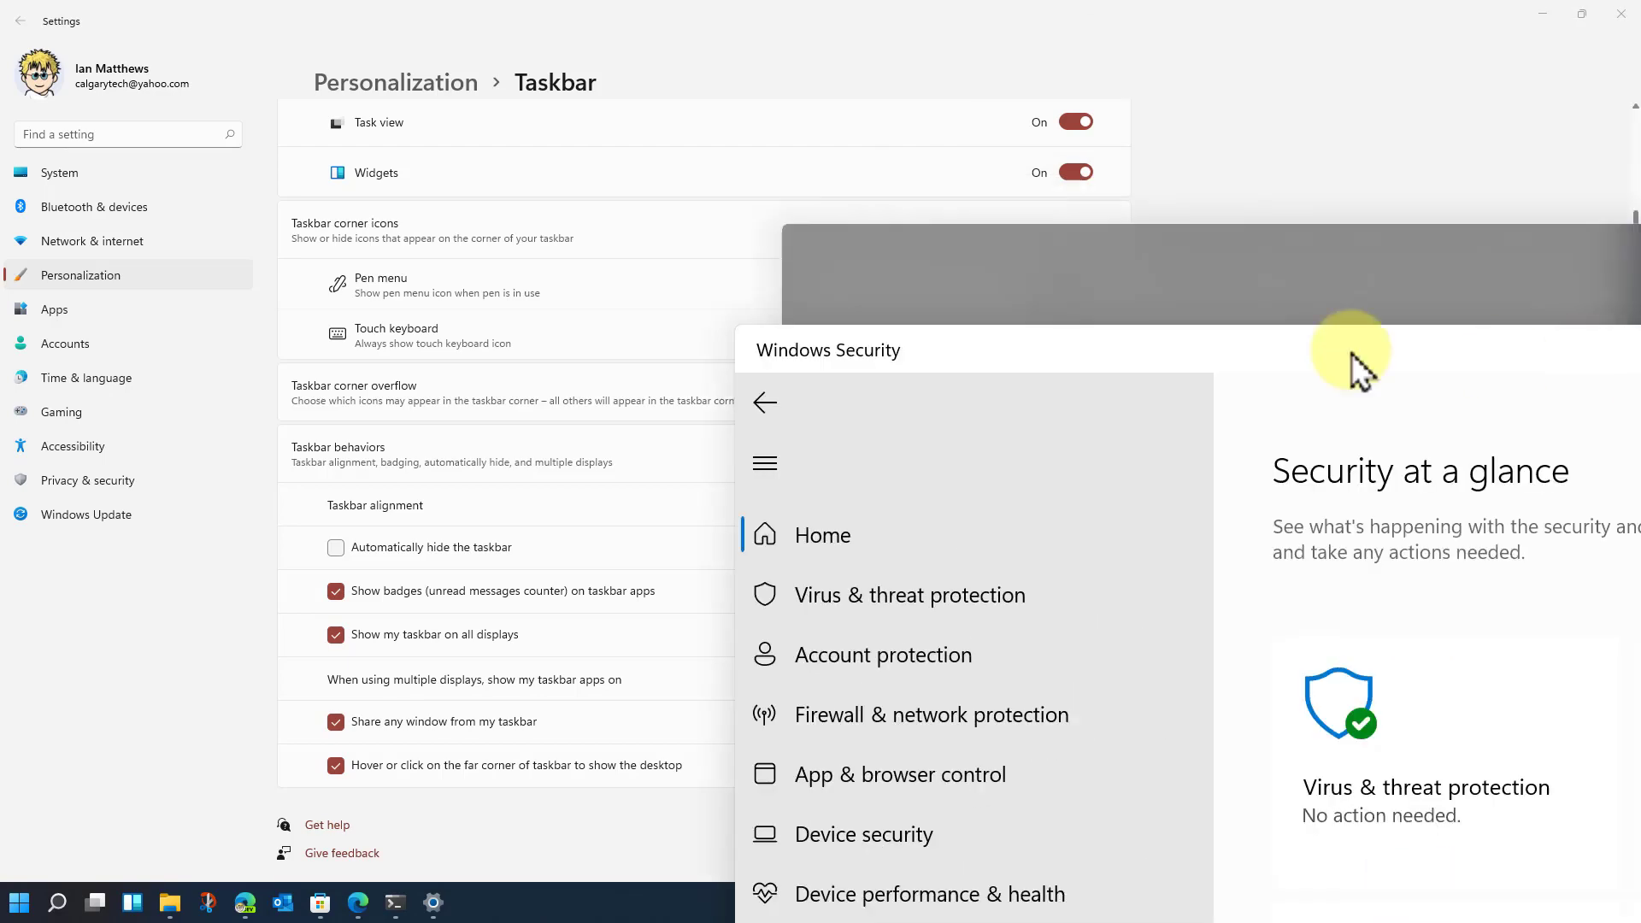
drag(1354, 366, 644, 101)
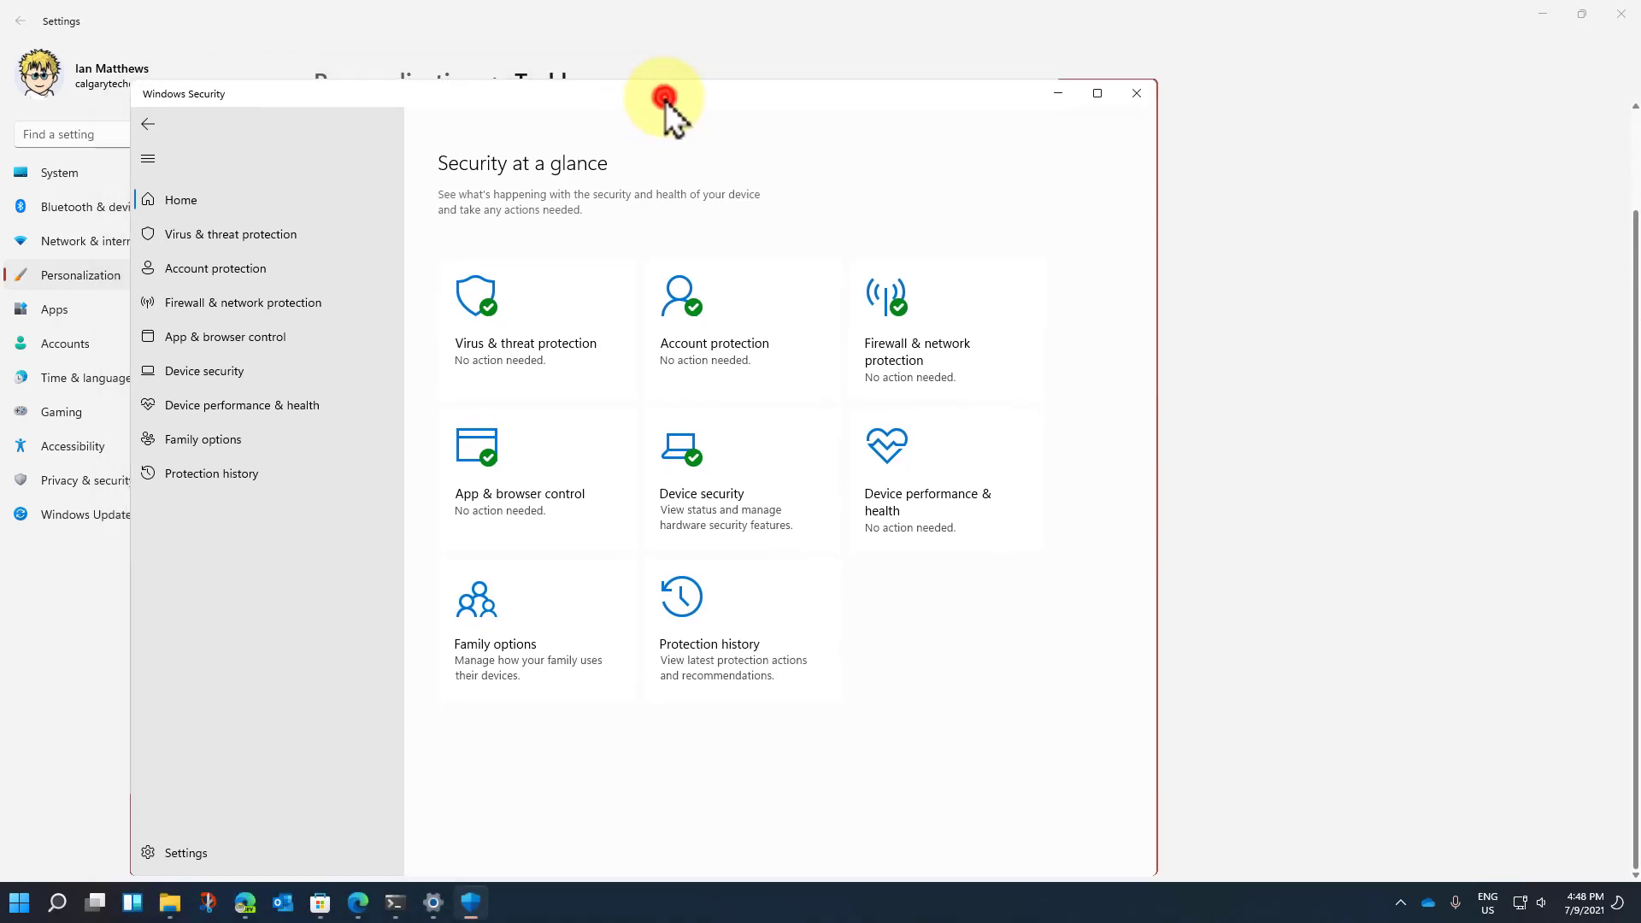
double_click(665, 99)
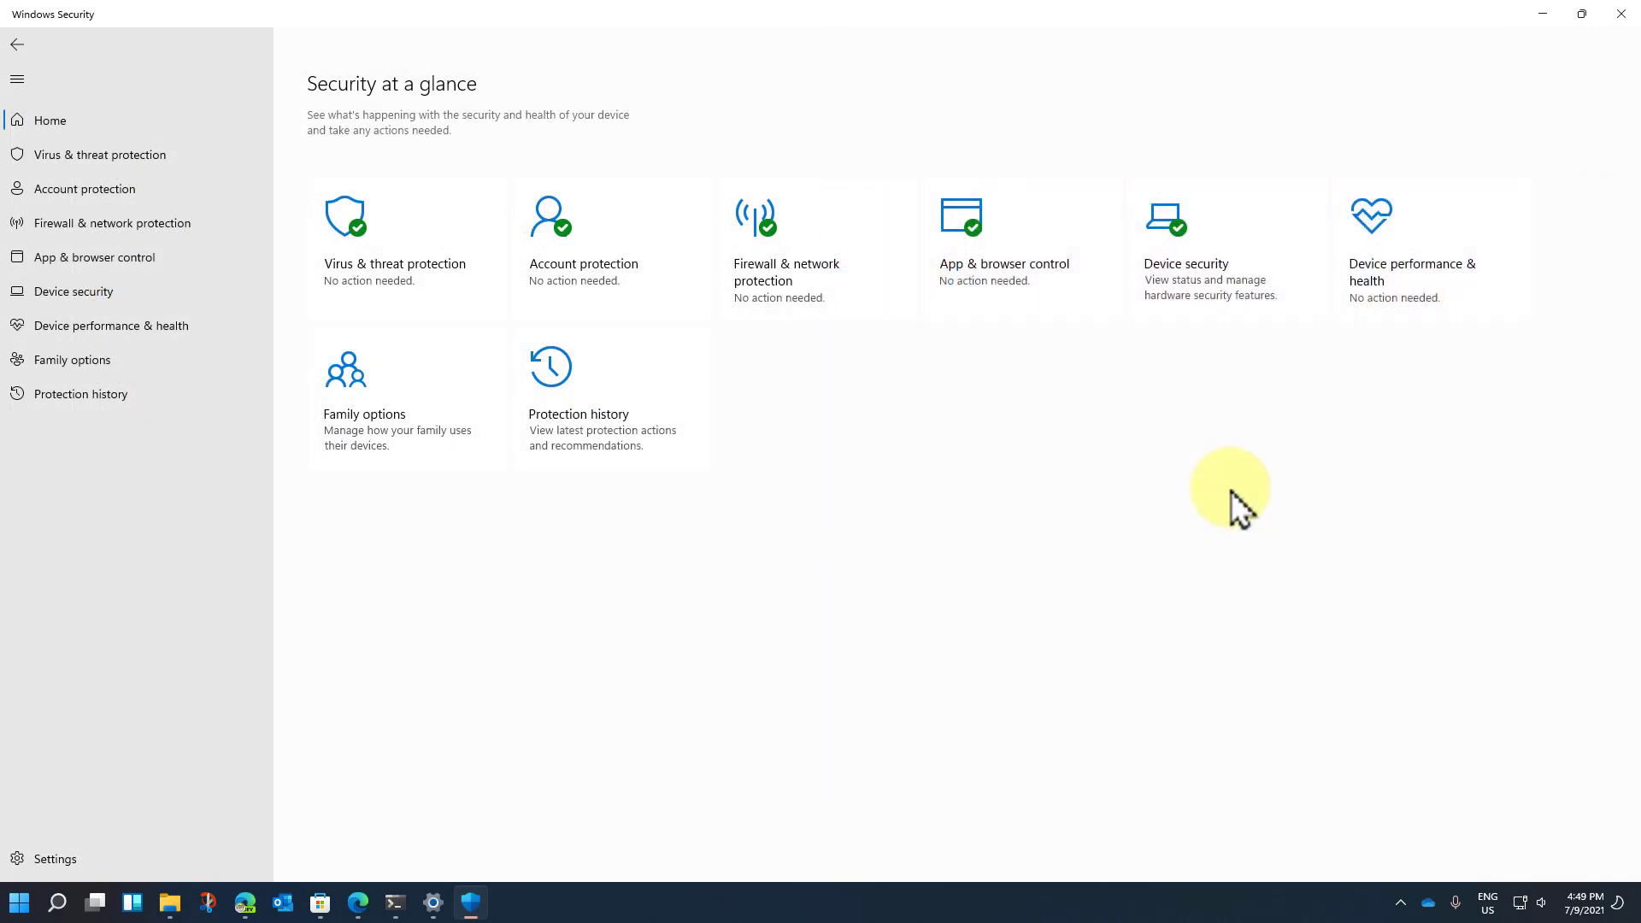
Review the Virus & threat protection page, return to the Windows Security overview, and close the window
click(432, 278)
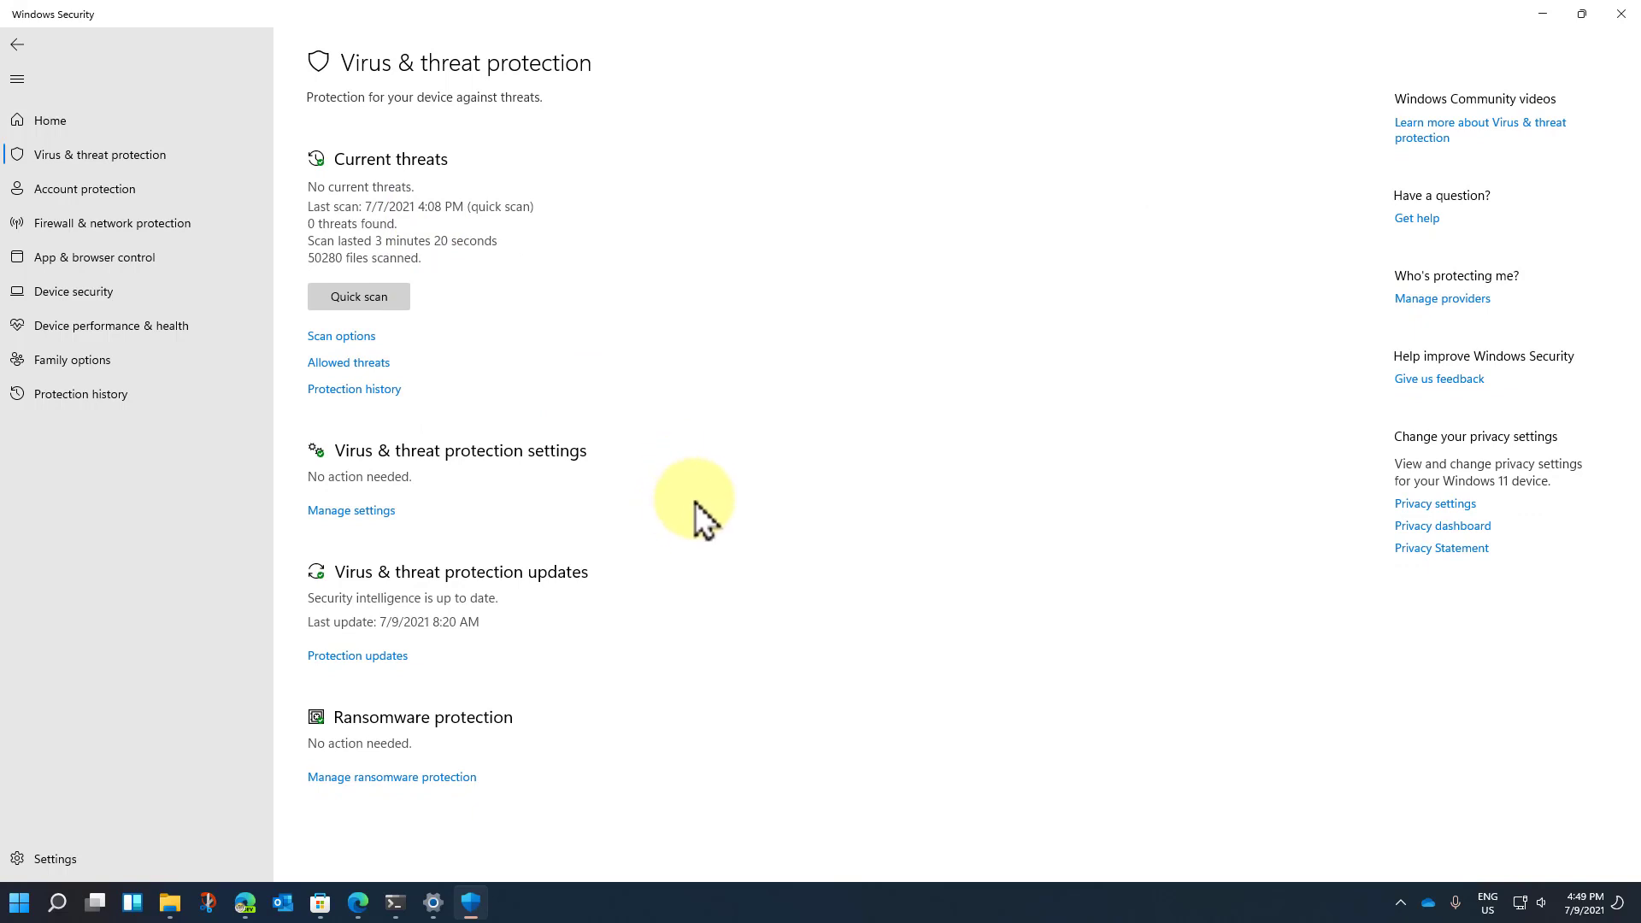
click(18, 44)
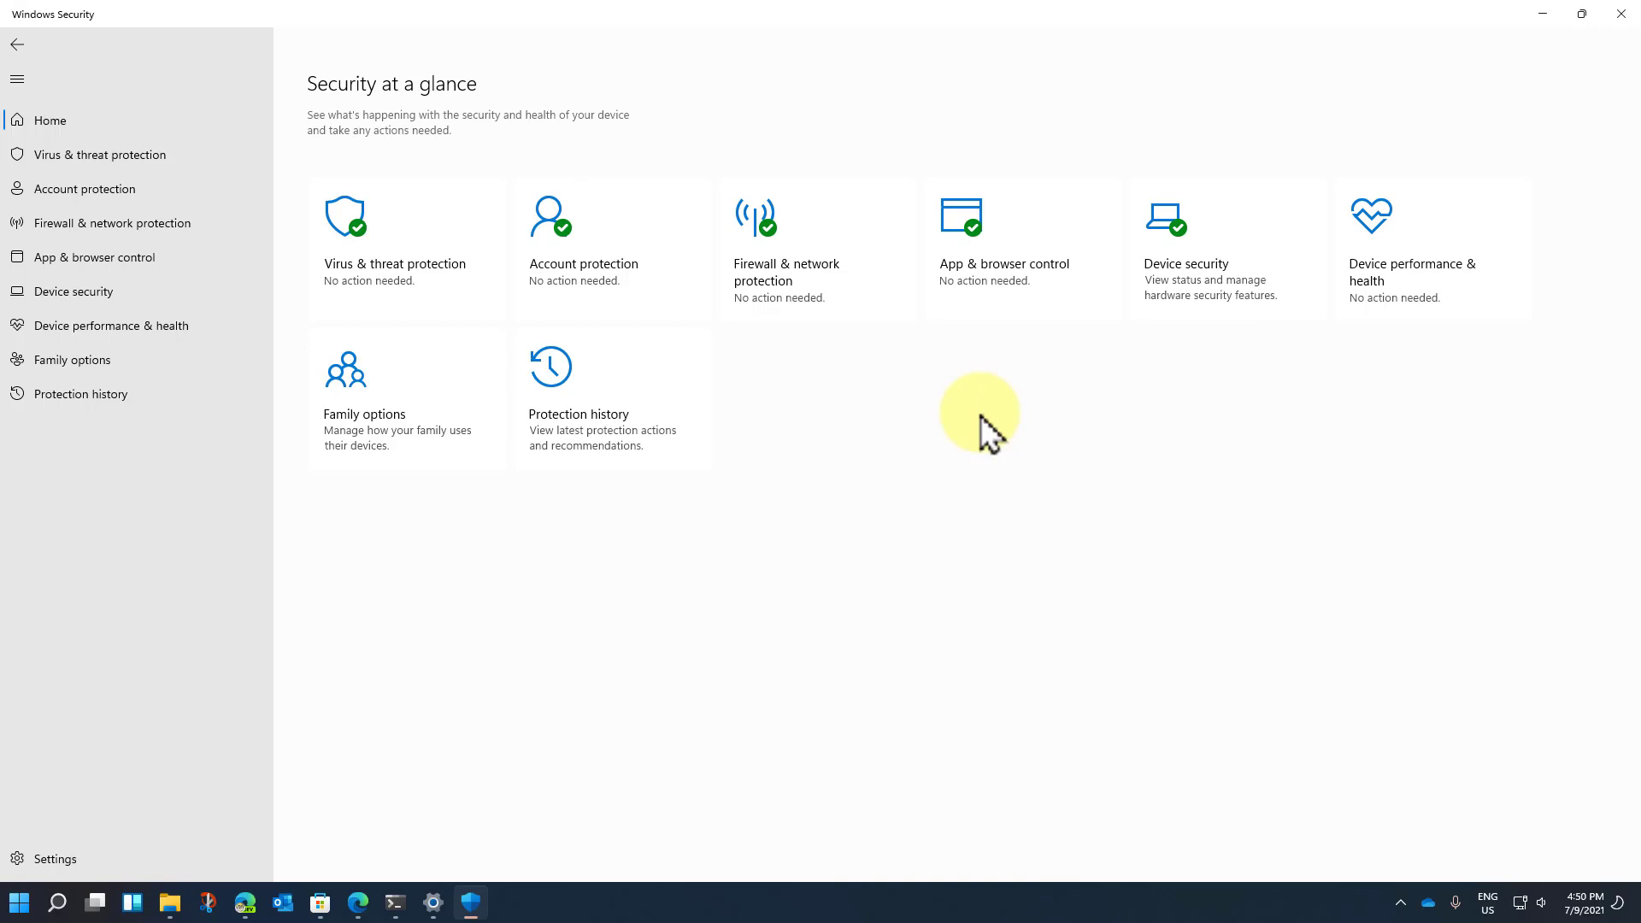
key(alt+F4)
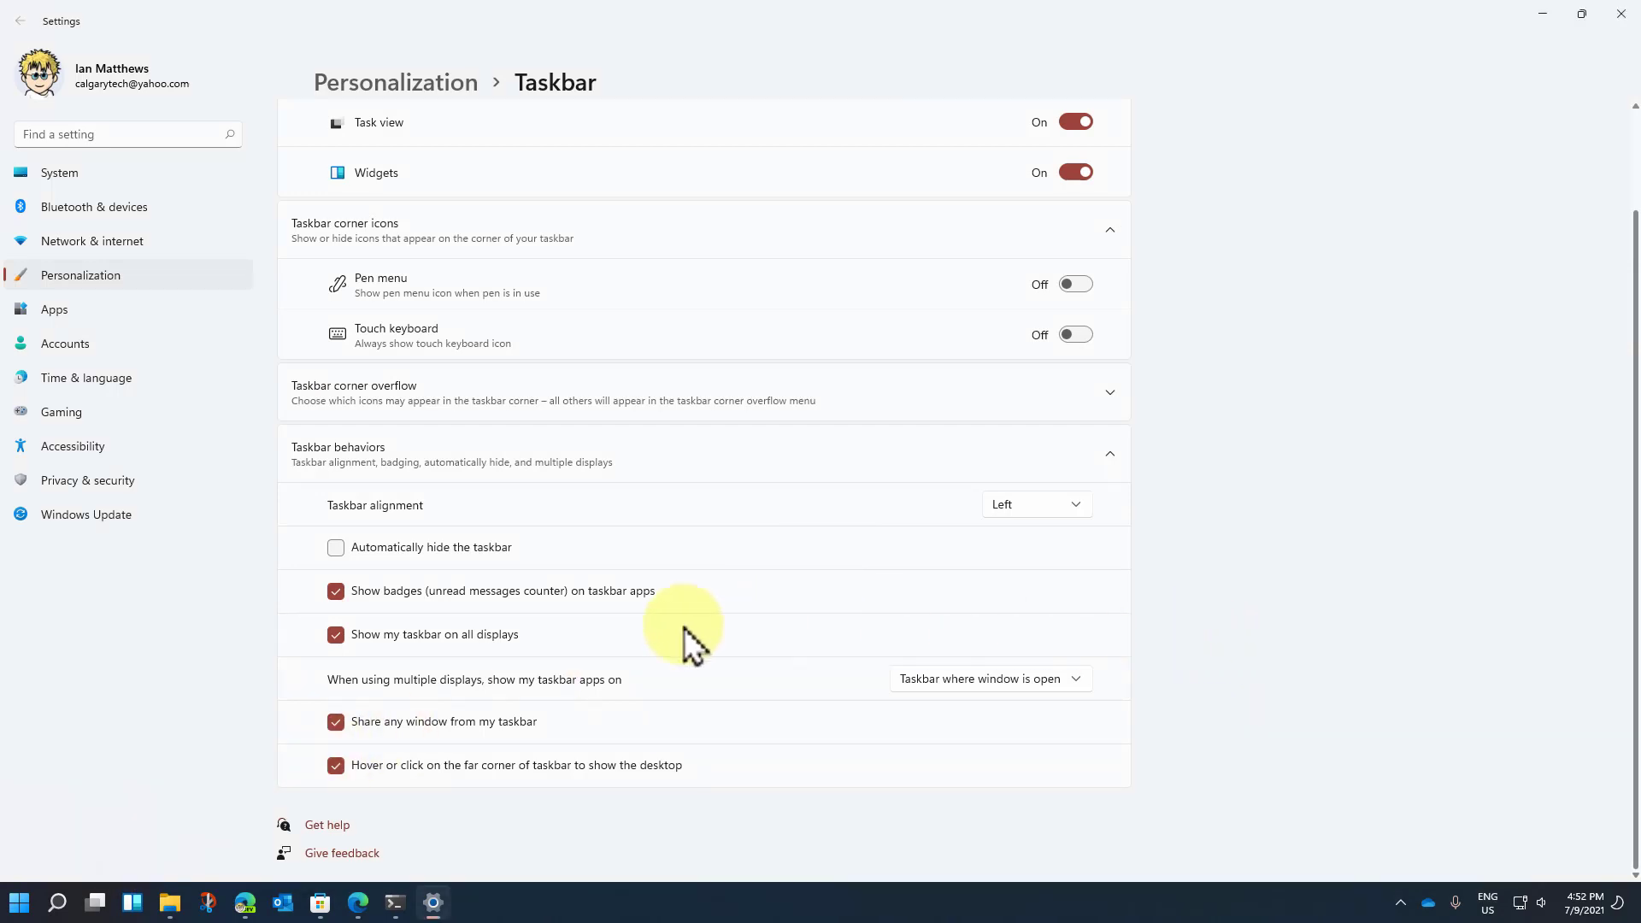
Open Widgets and browse the weather, stocks, sports and news cards in the feed
click(132, 904)
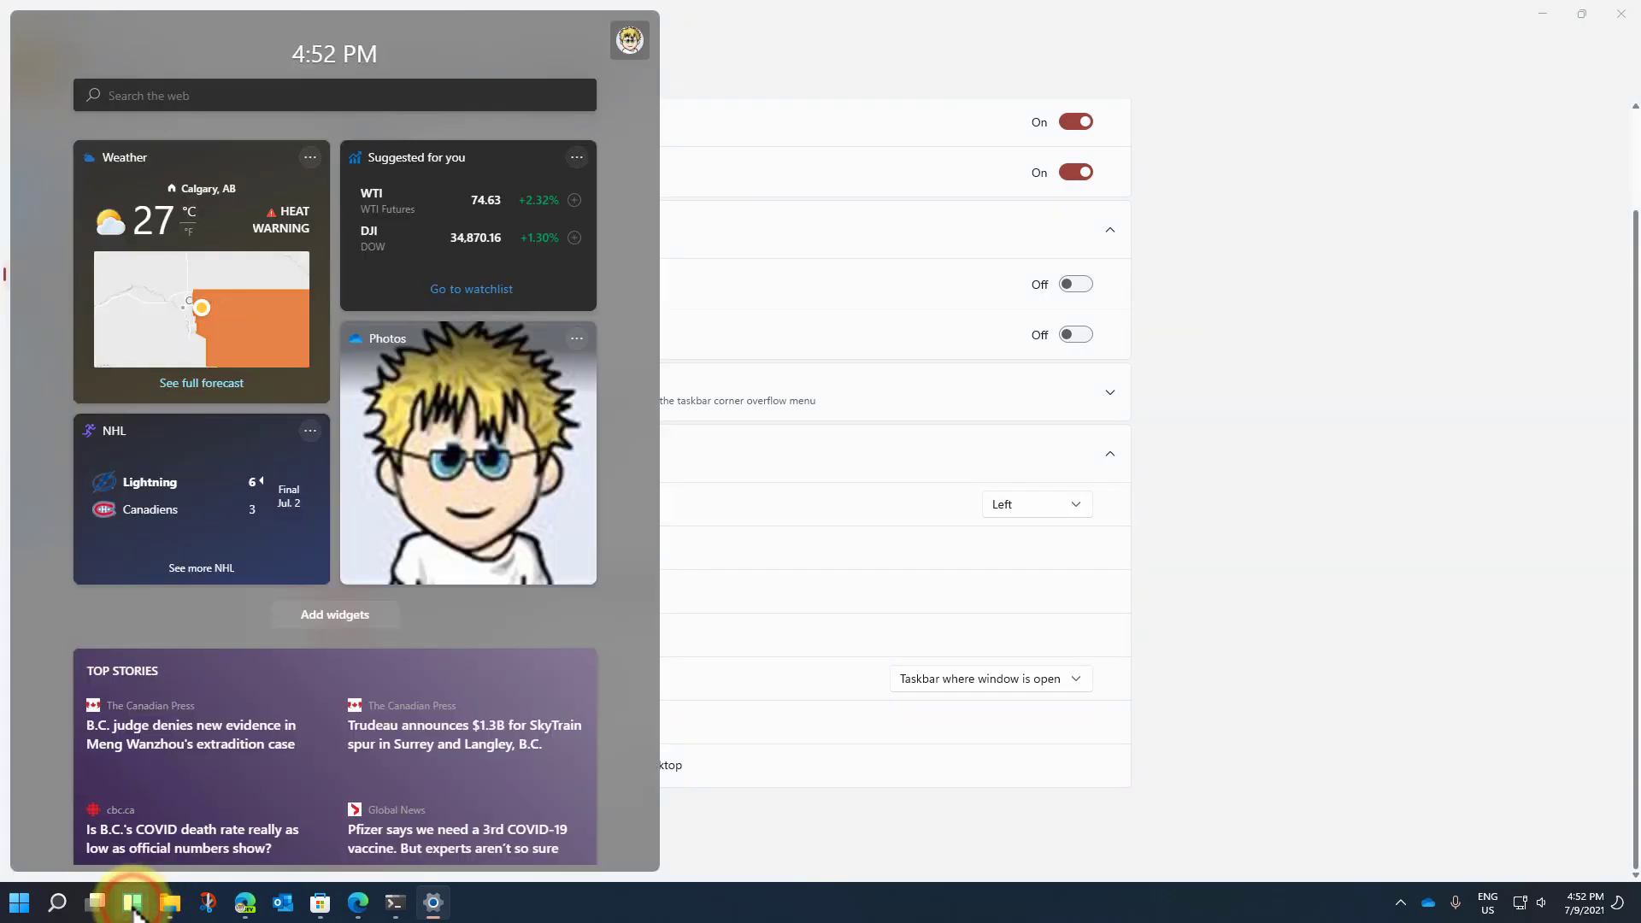
scroll(414, 411, down, 5)
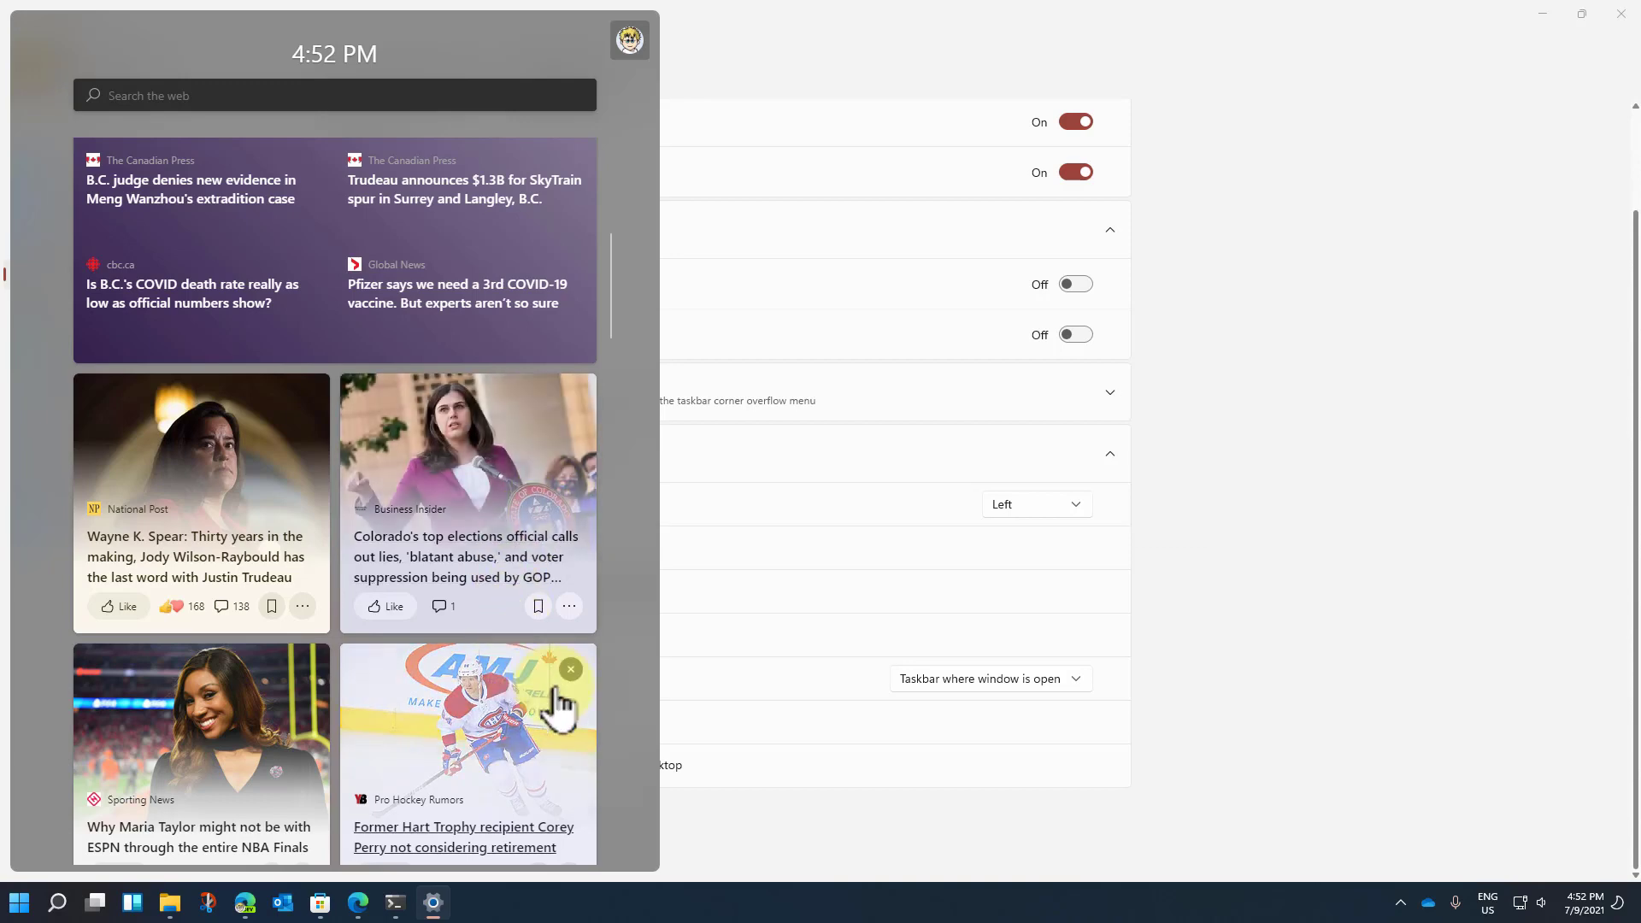
scroll(525, 722, down, 5)
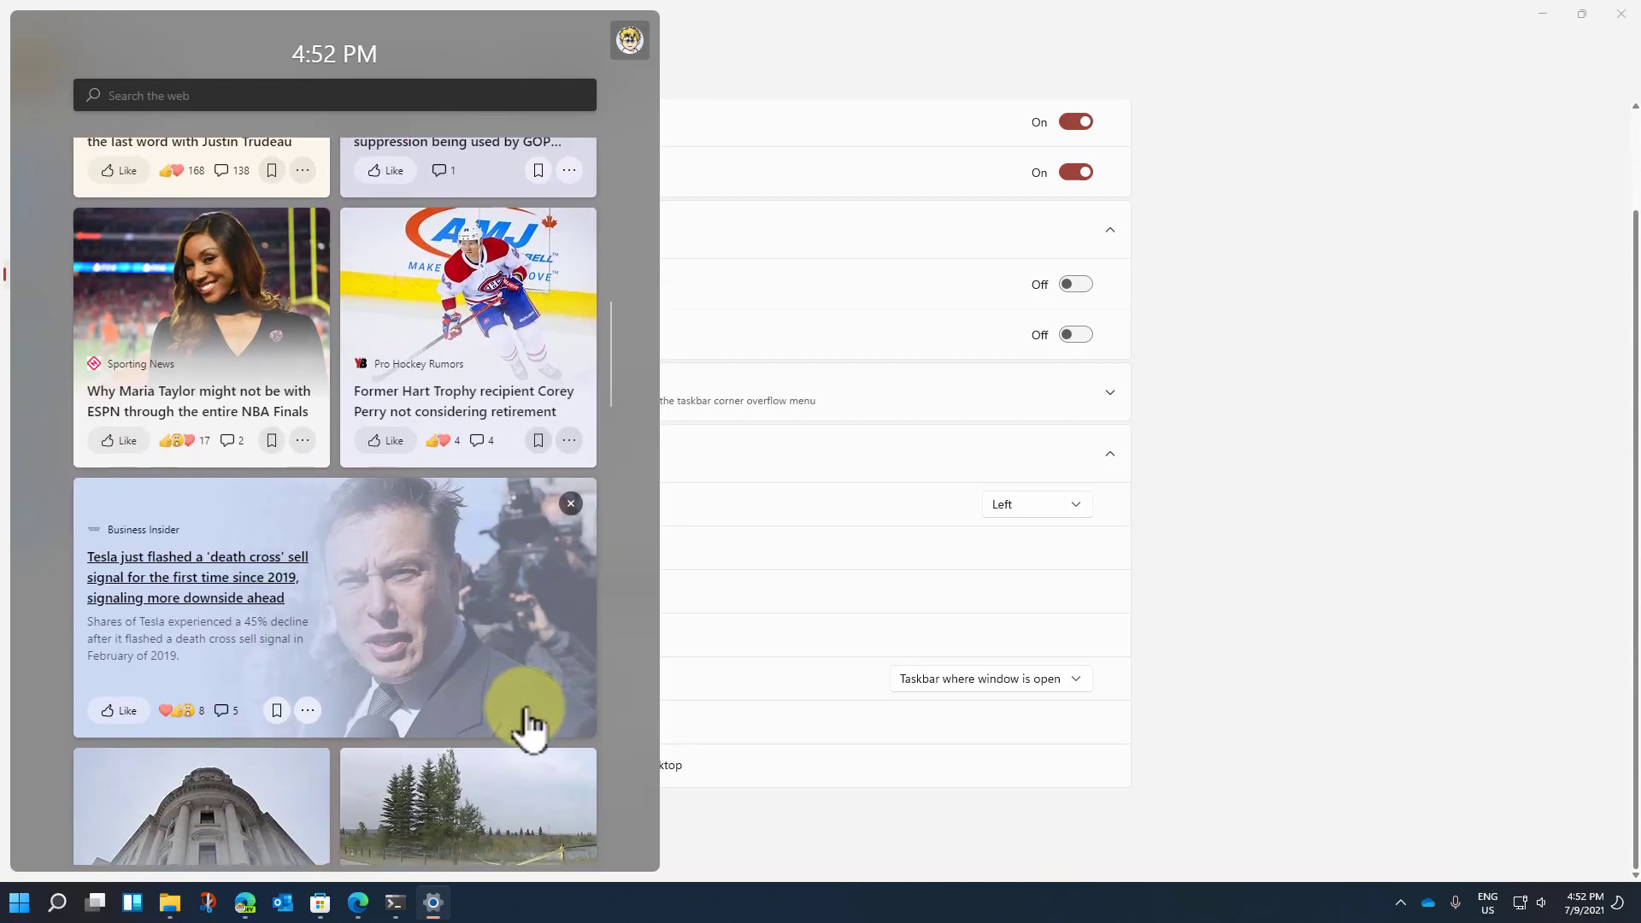
scroll(528, 725, up, 1)
scroll(530, 722, up, 2)
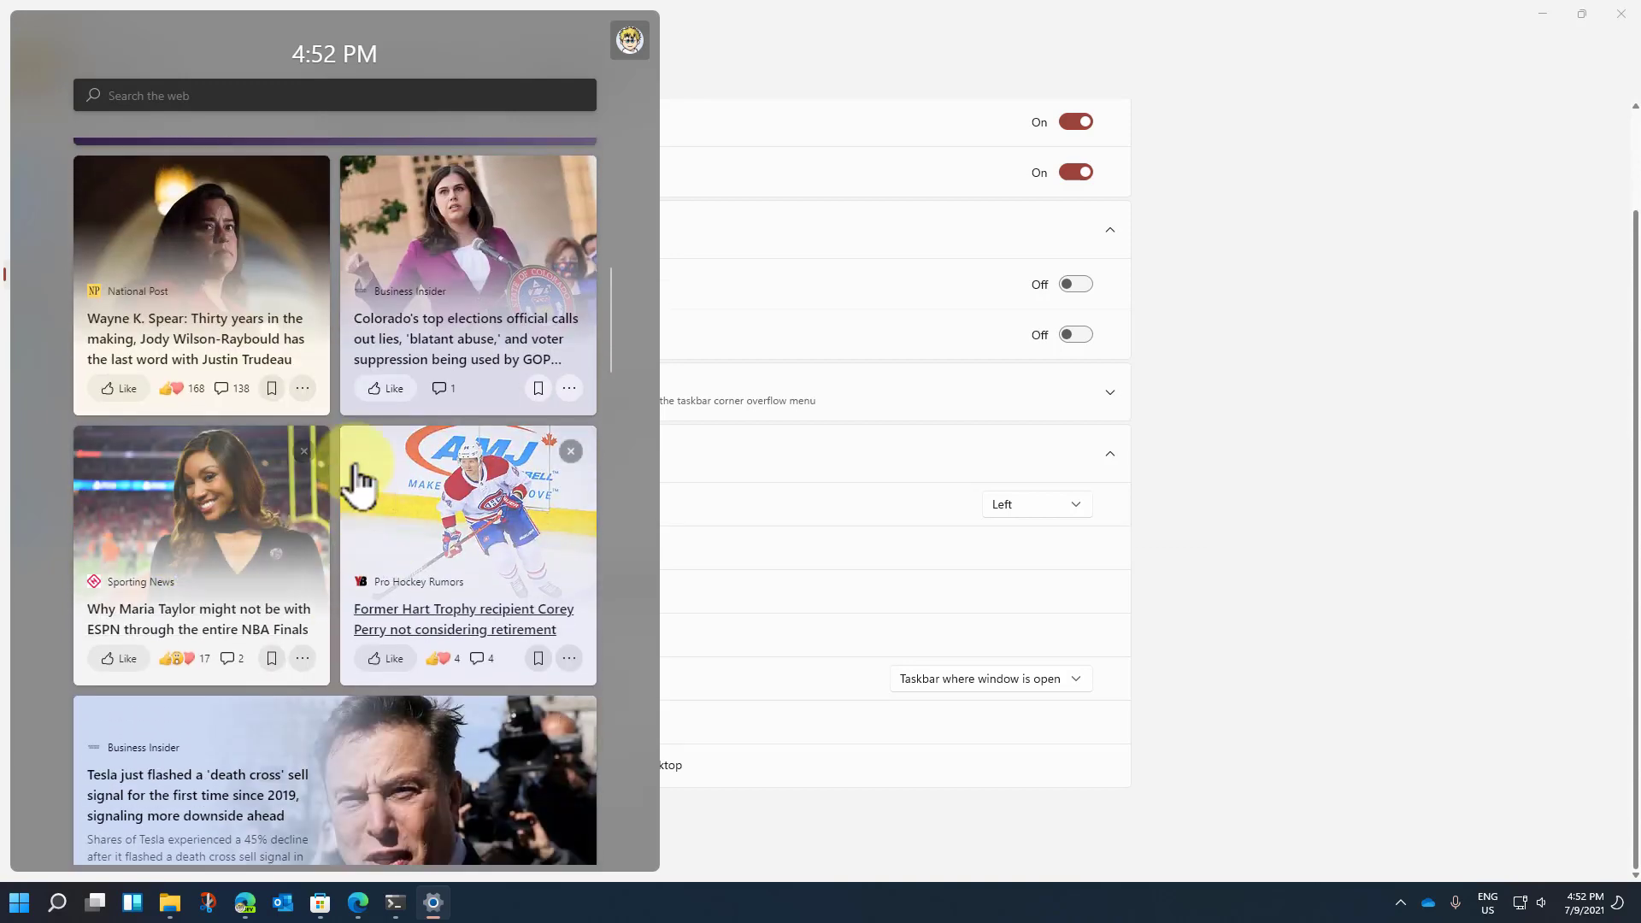
Hide stories from Sporting News in the widgets feed and refresh the feed
click(305, 453)
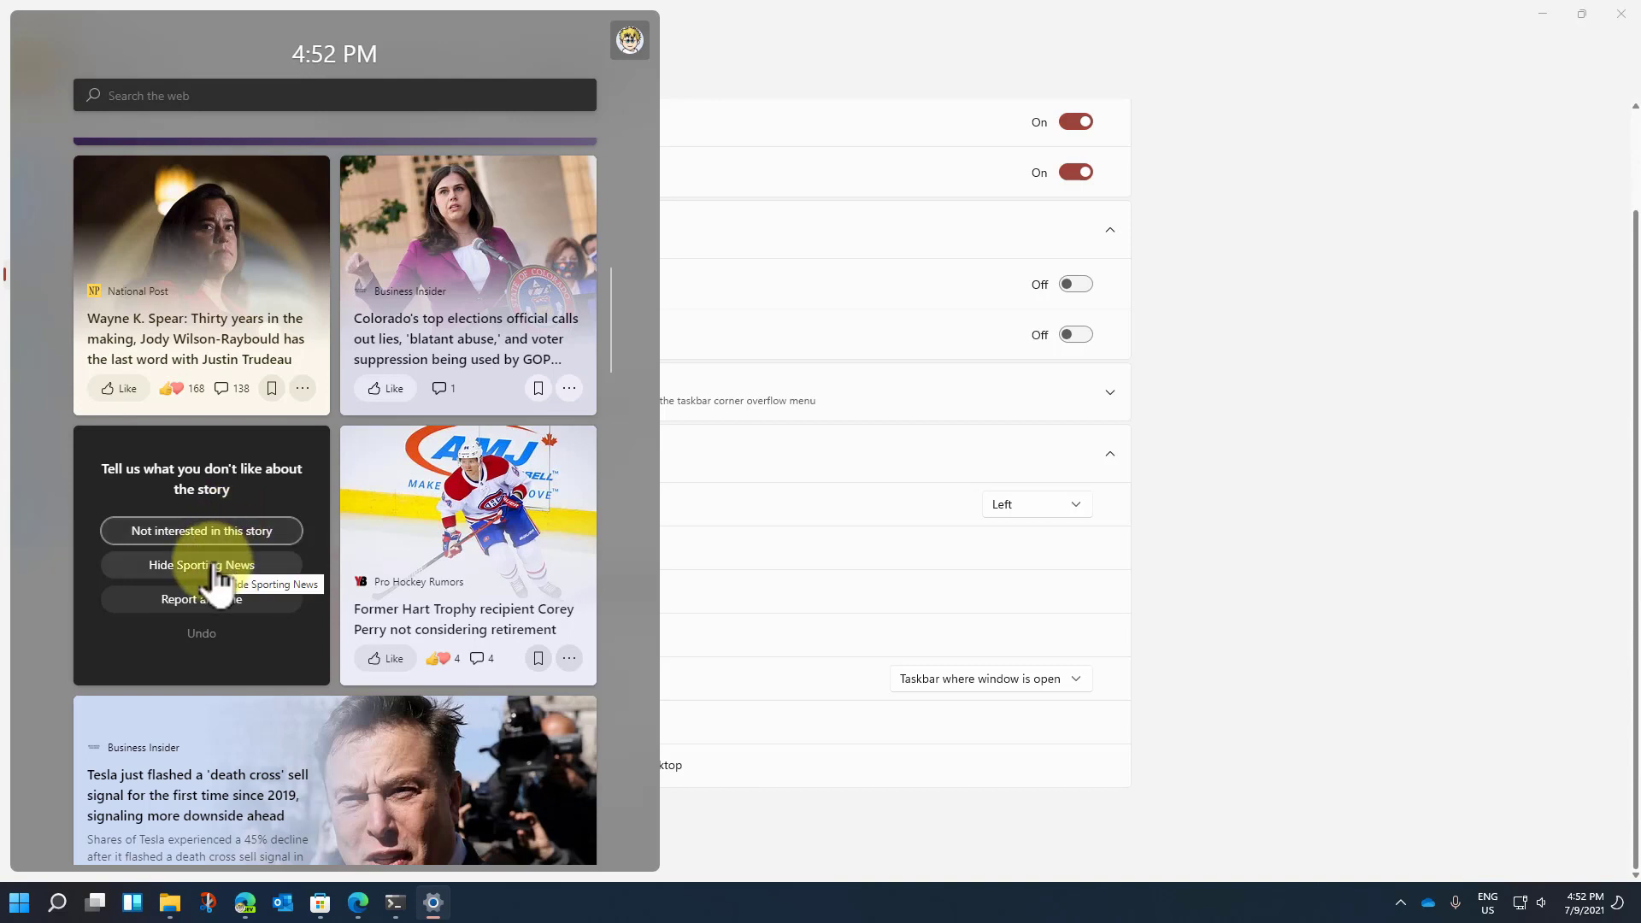
click(216, 571)
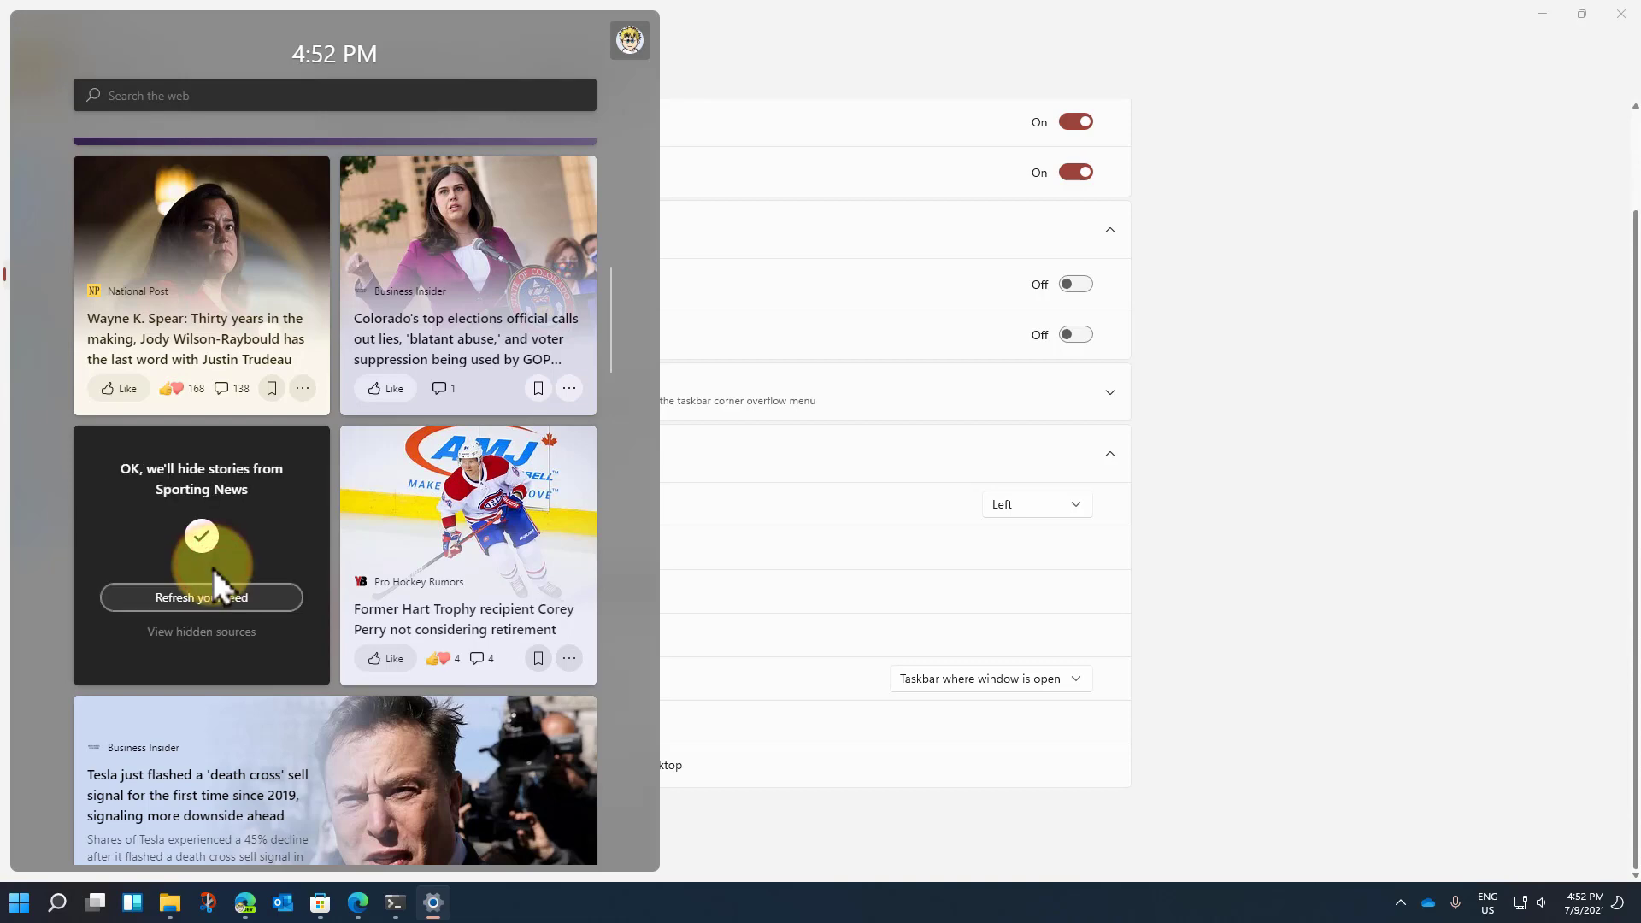
click(212, 598)
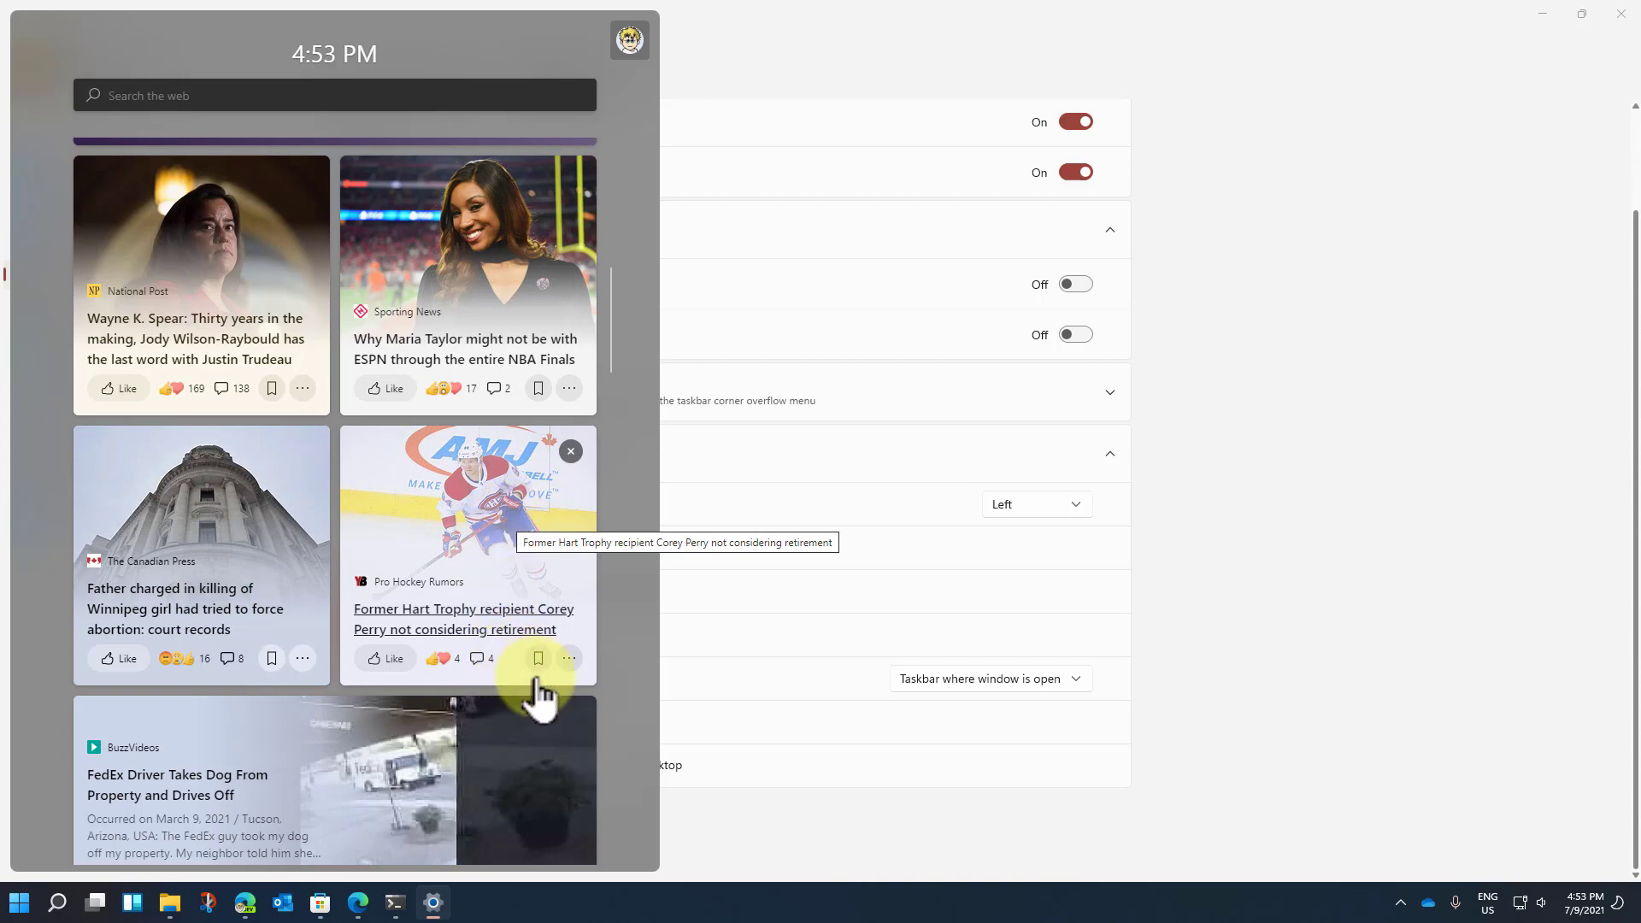
Hide stories from Pro Hockey Rumors in the widgets feed and refresh the feed
click(570, 449)
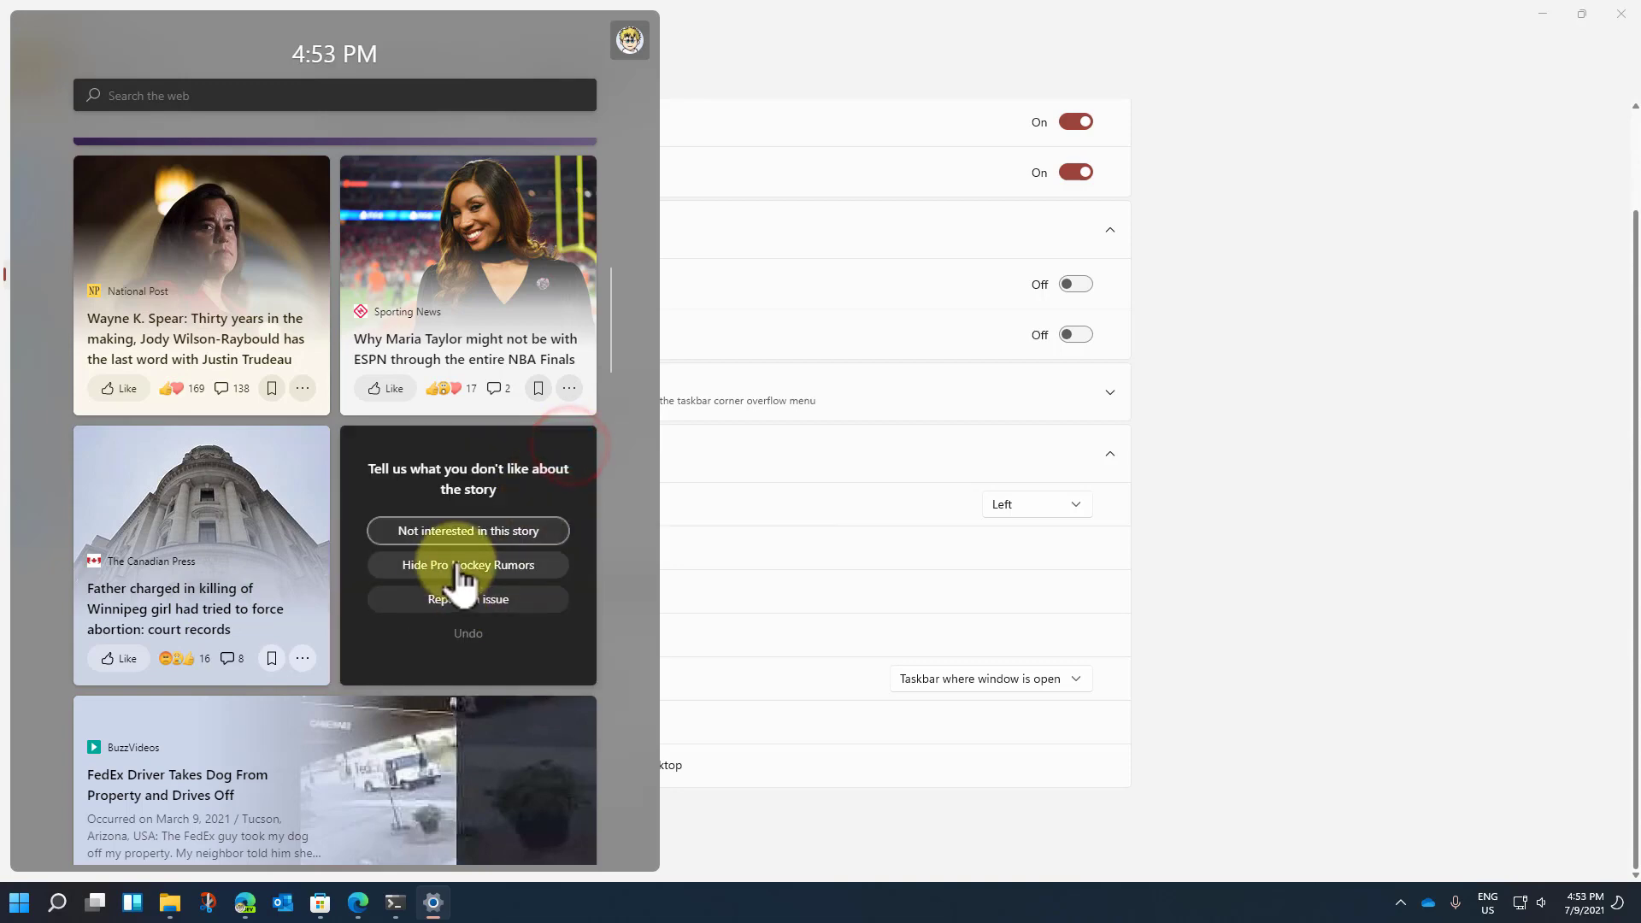
click(457, 566)
click(475, 598)
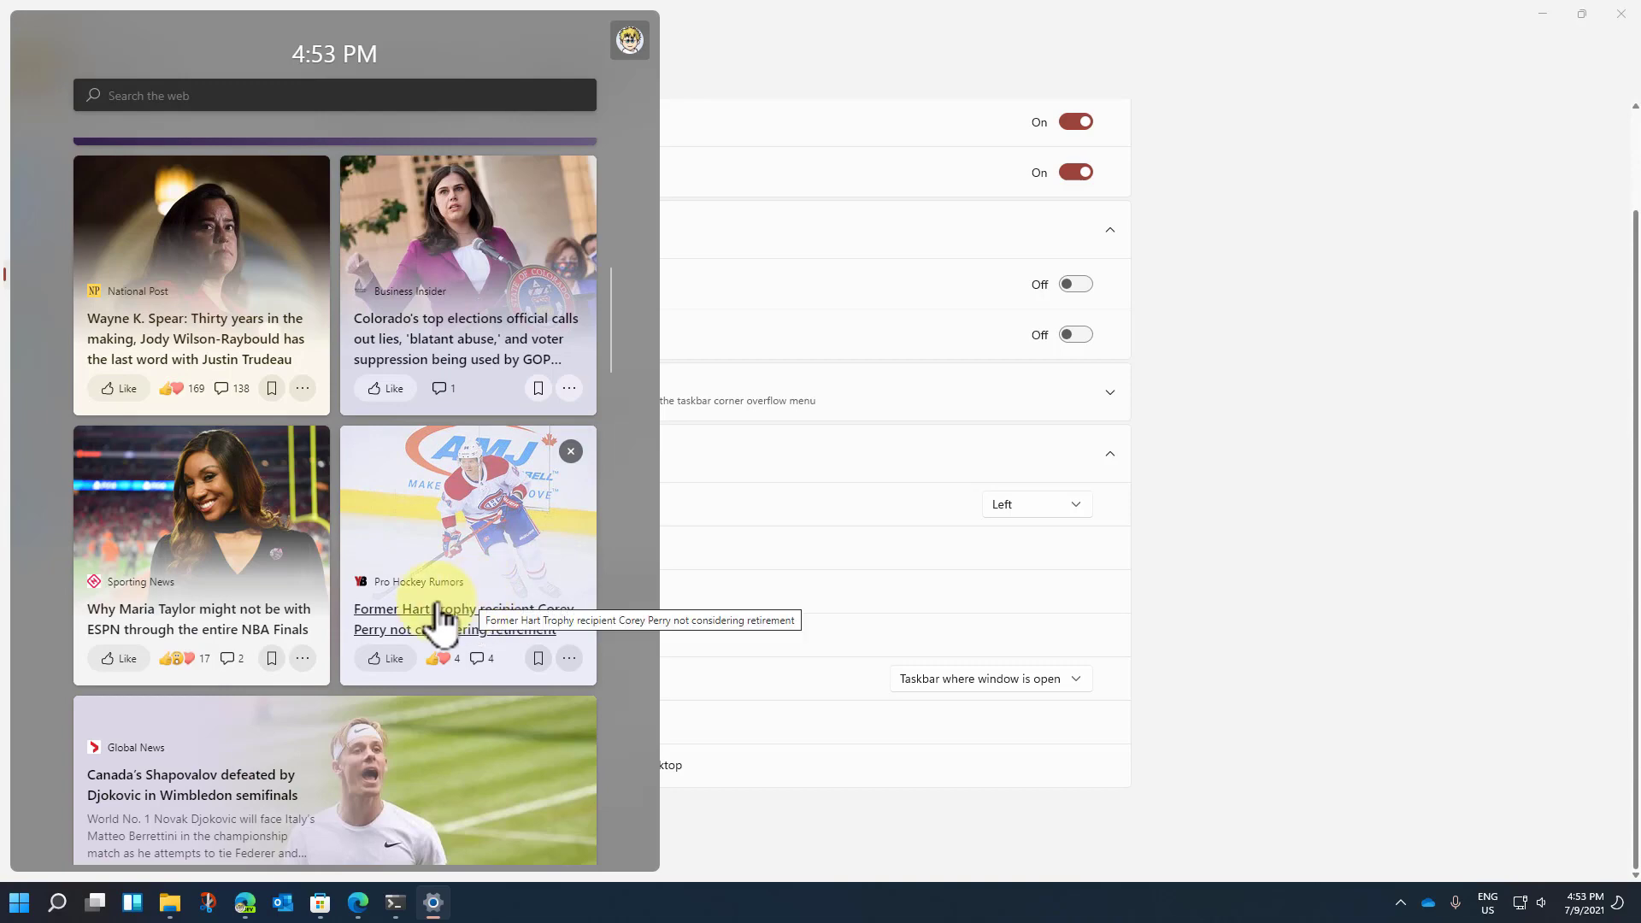
scroll(406, 624, down, 3)
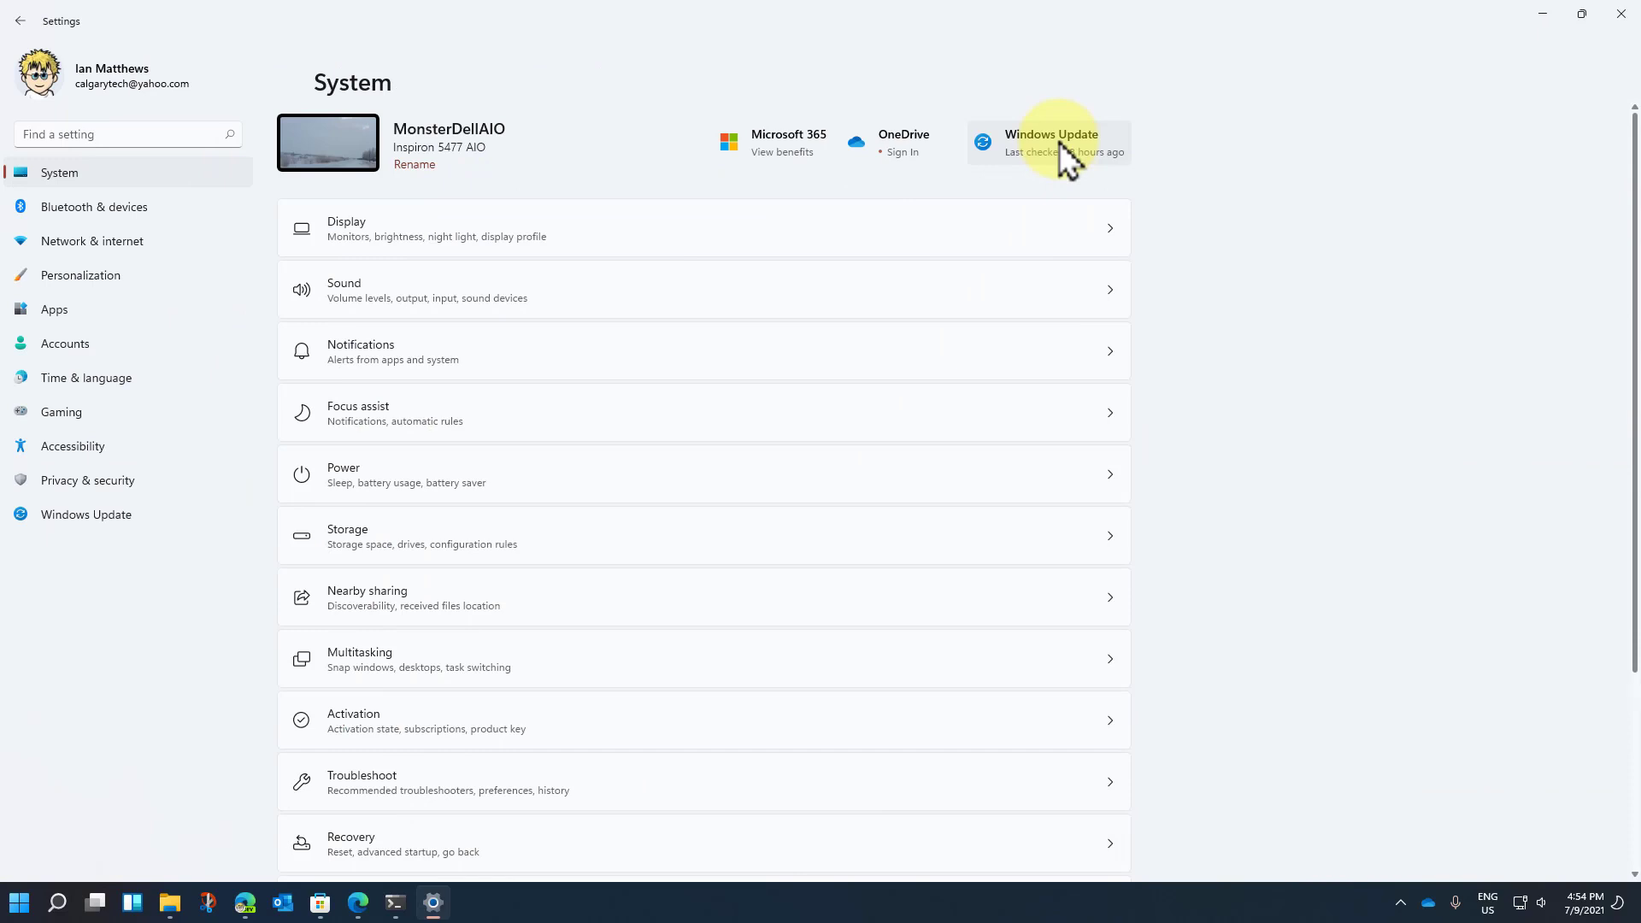
Open Taskbar settings from the taskbar's context menu, then show that context menu again and dismiss it
right_click(628, 904)
click(588, 872)
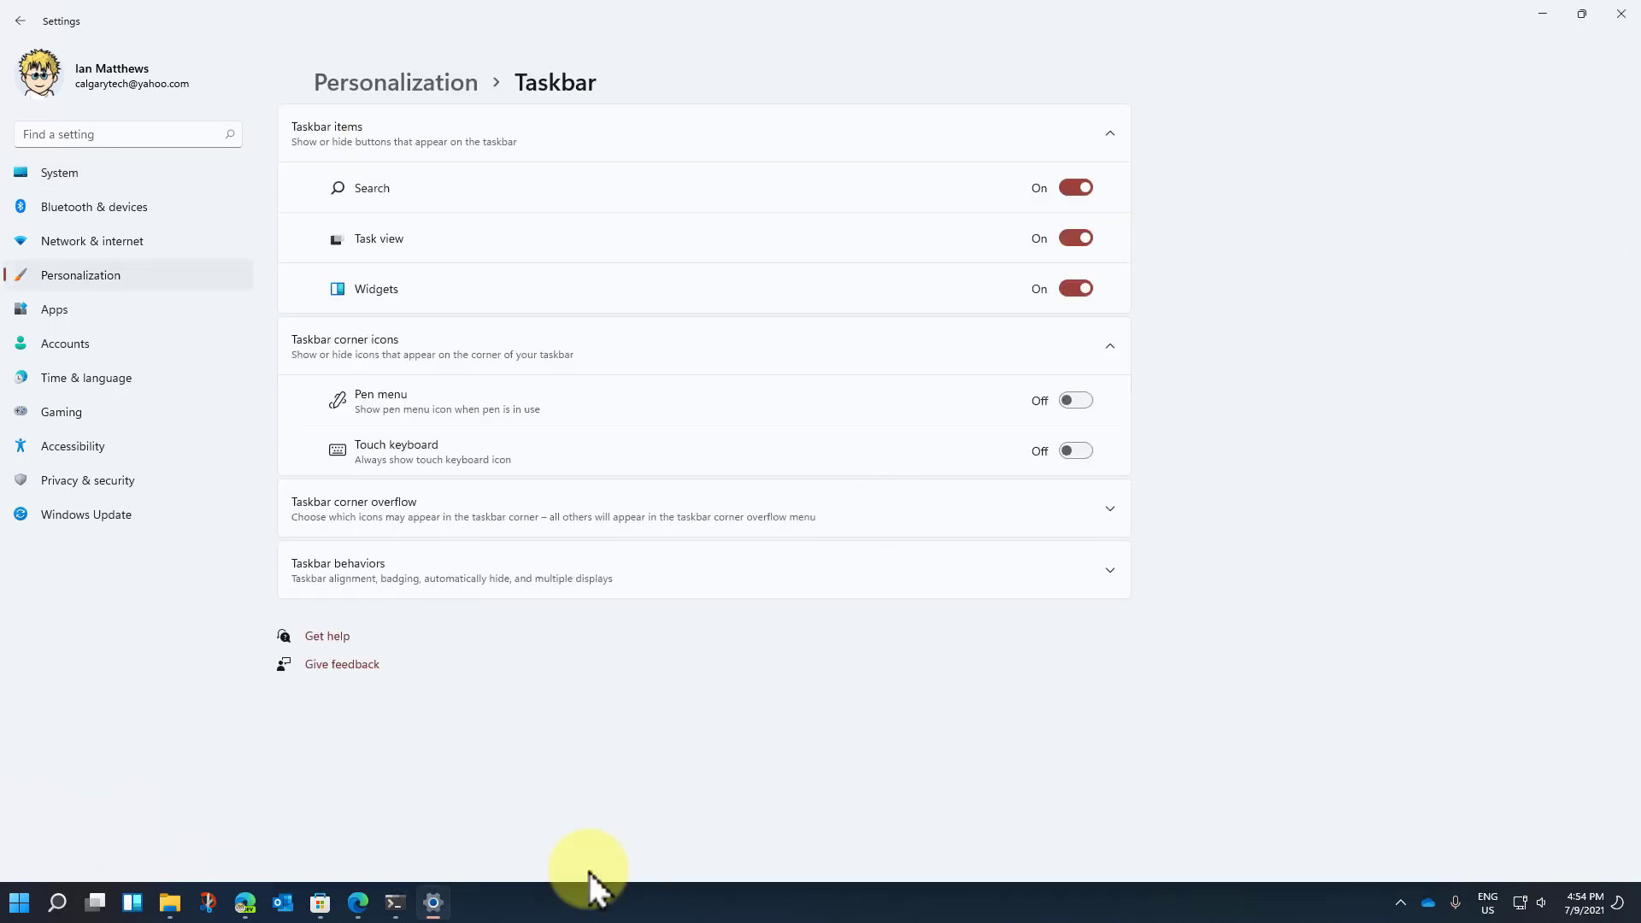
right_click(597, 905)
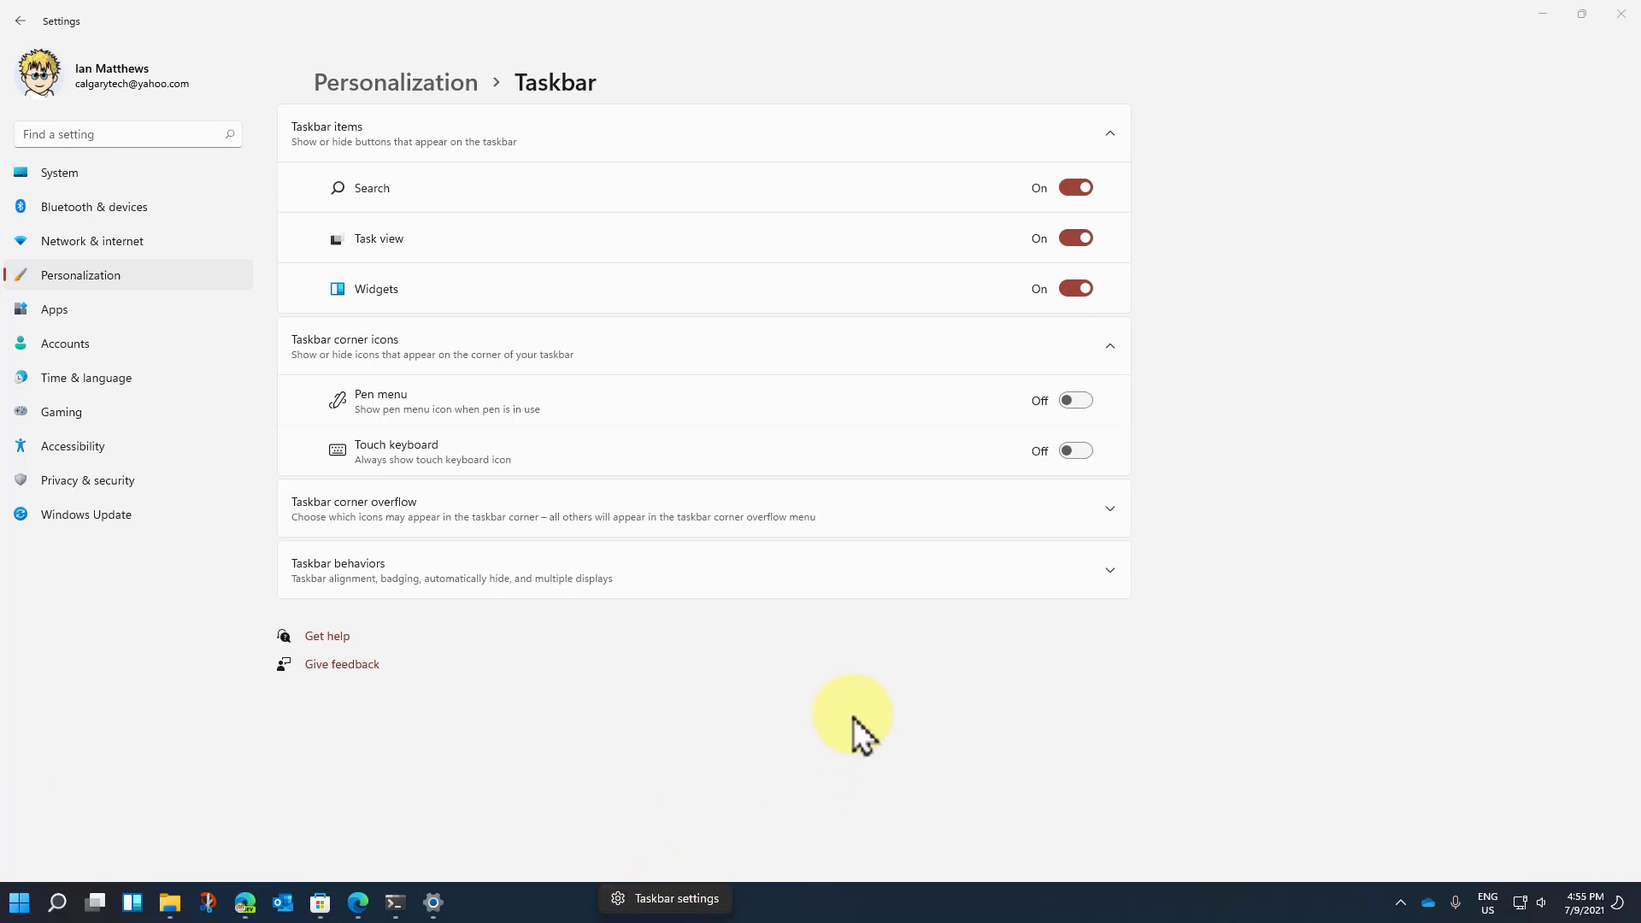
click(887, 461)
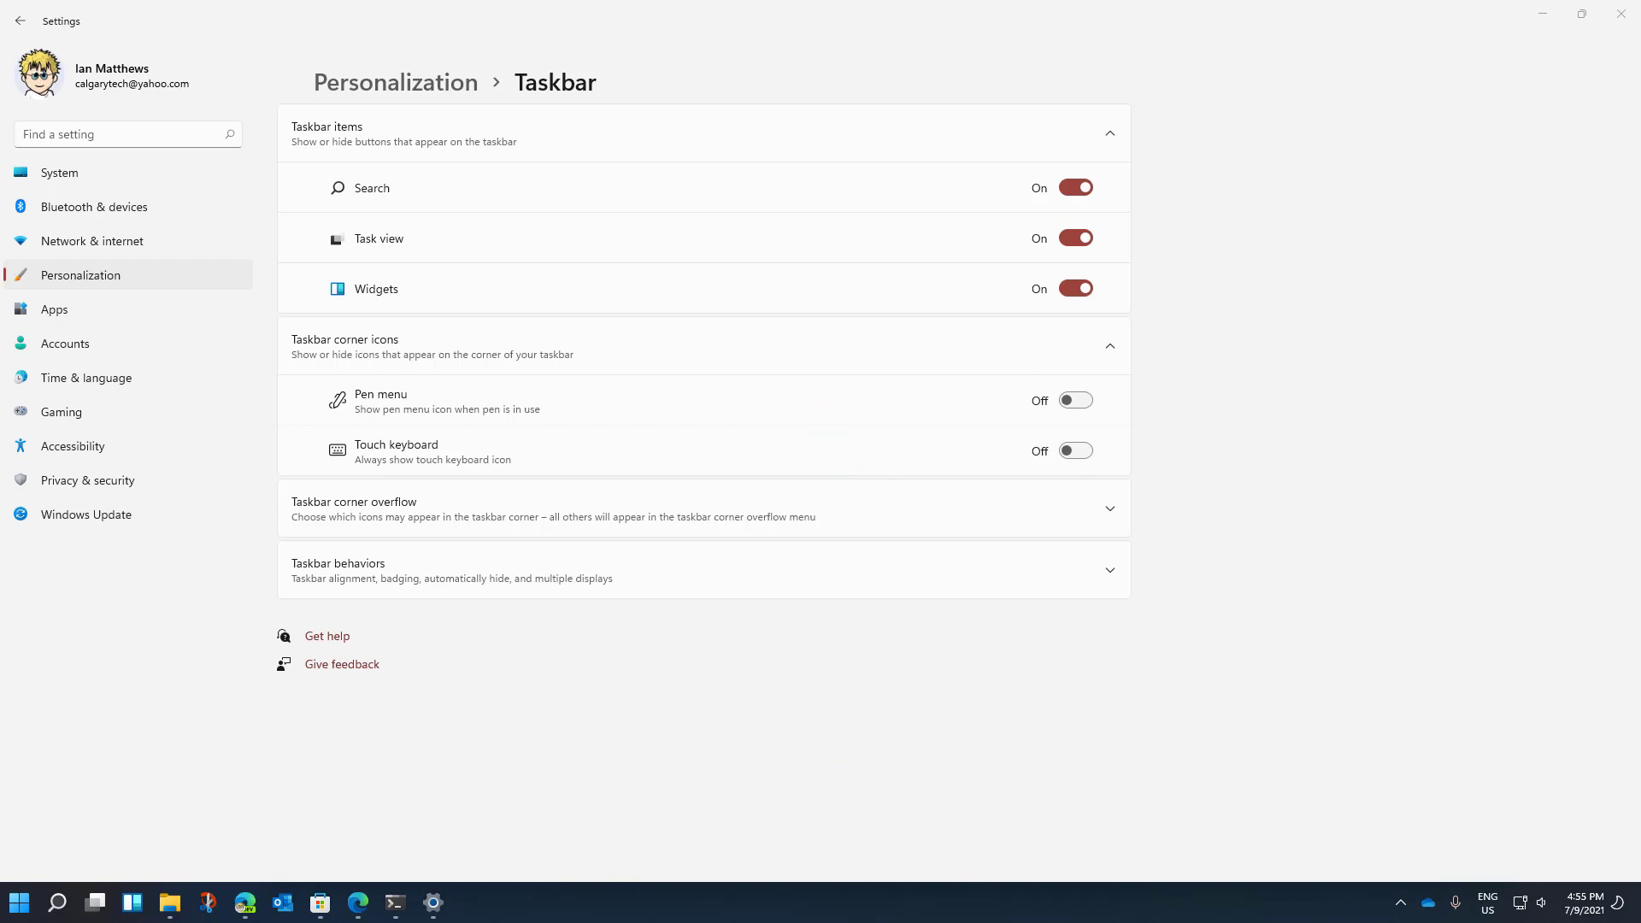
Open Task Manager, maximize it, switch it to the compact view, and restore the detailed view in a smaller window
key(ctrl+shift+Escape)
drag(1358, 62, 588, 2)
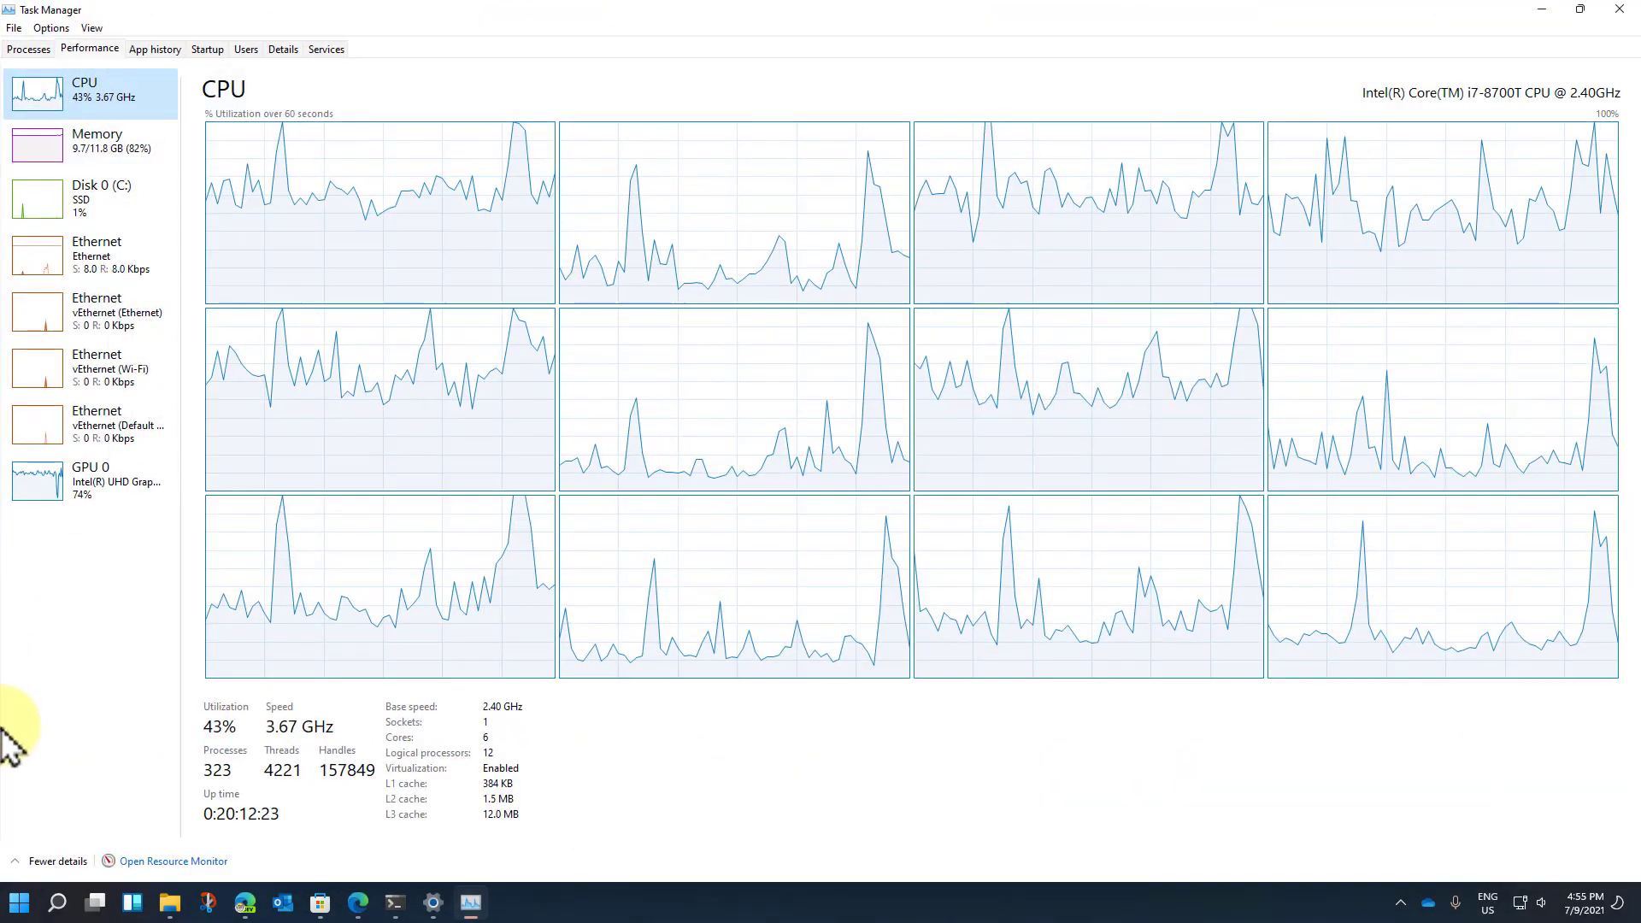
click(52, 861)
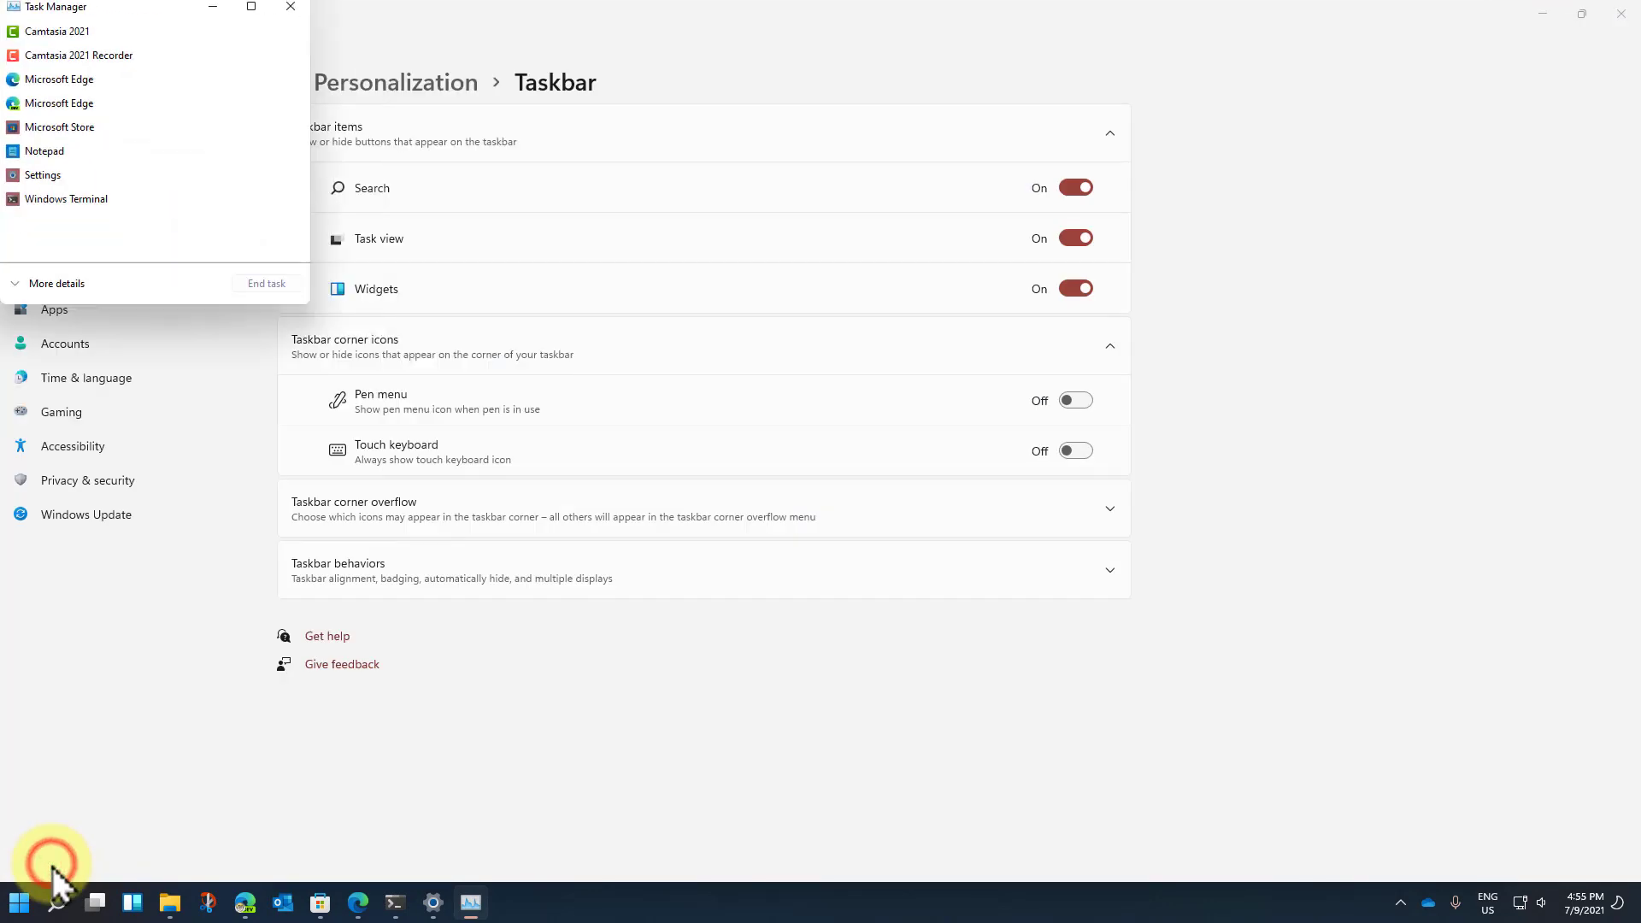
double_click(135, 12)
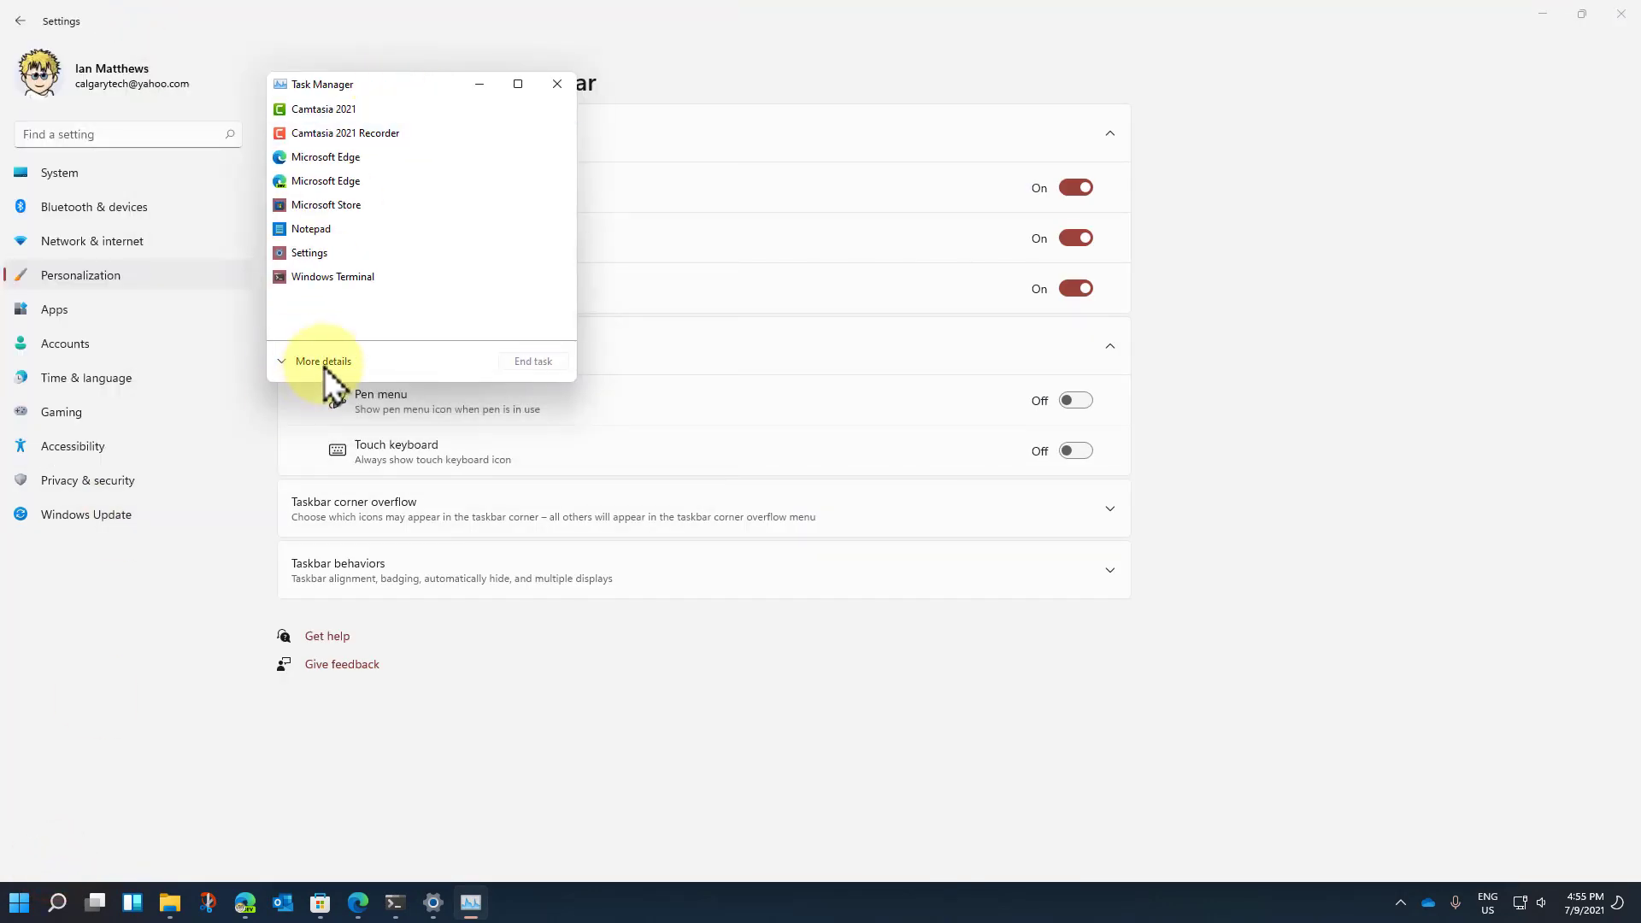
click(323, 363)
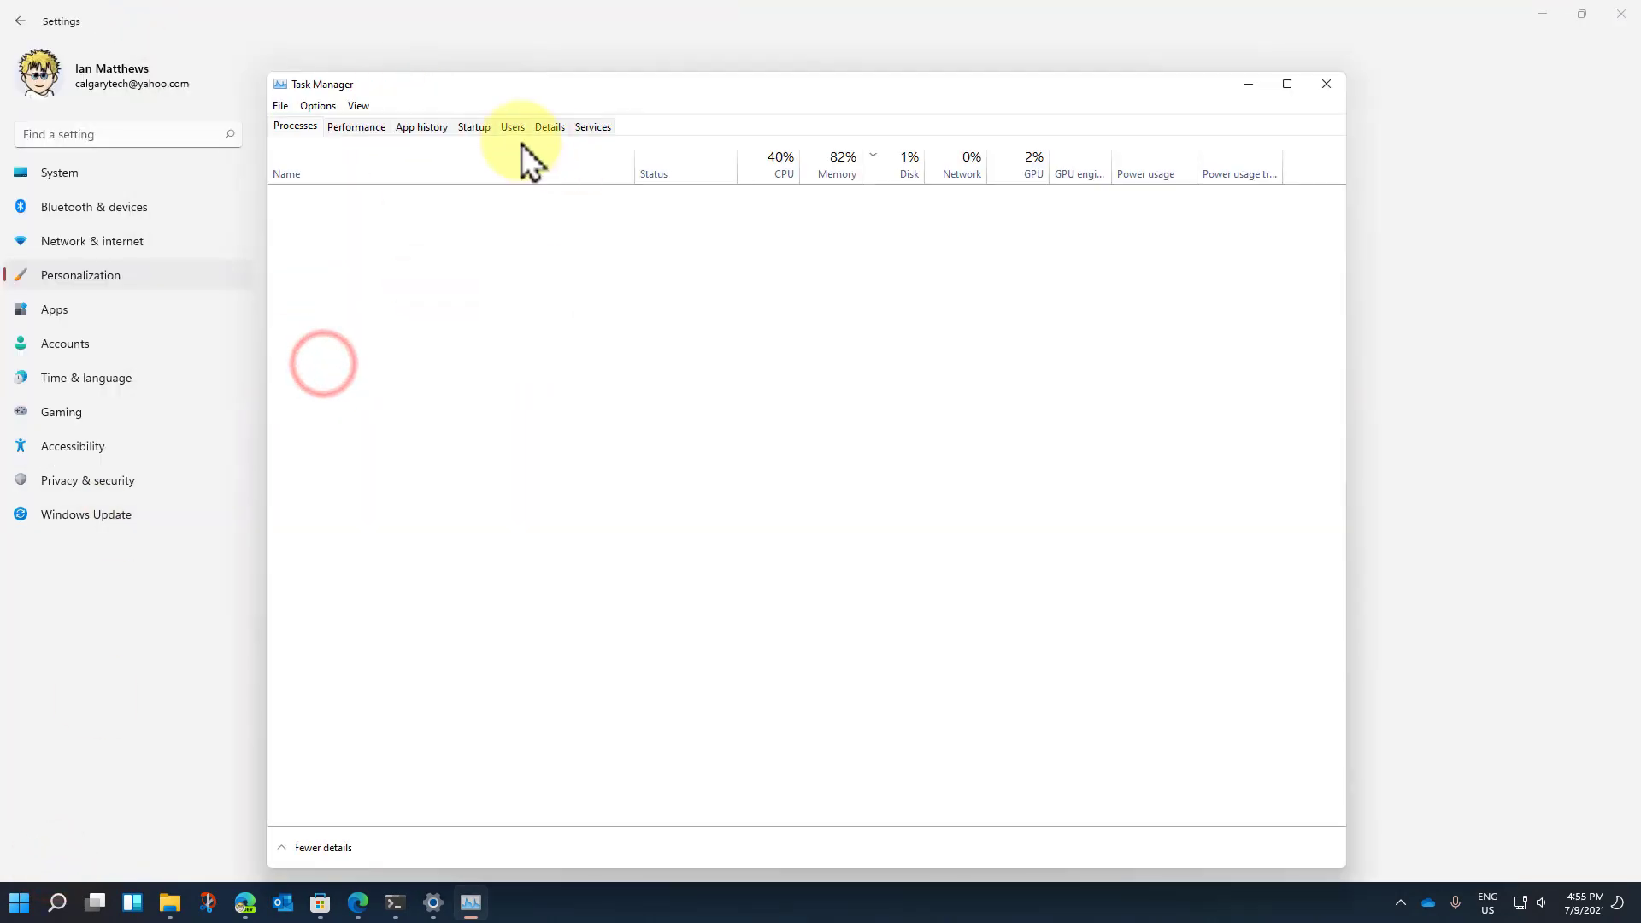
Review Task Manager's Performance, App history, Startup, Users and Services pages
click(366, 128)
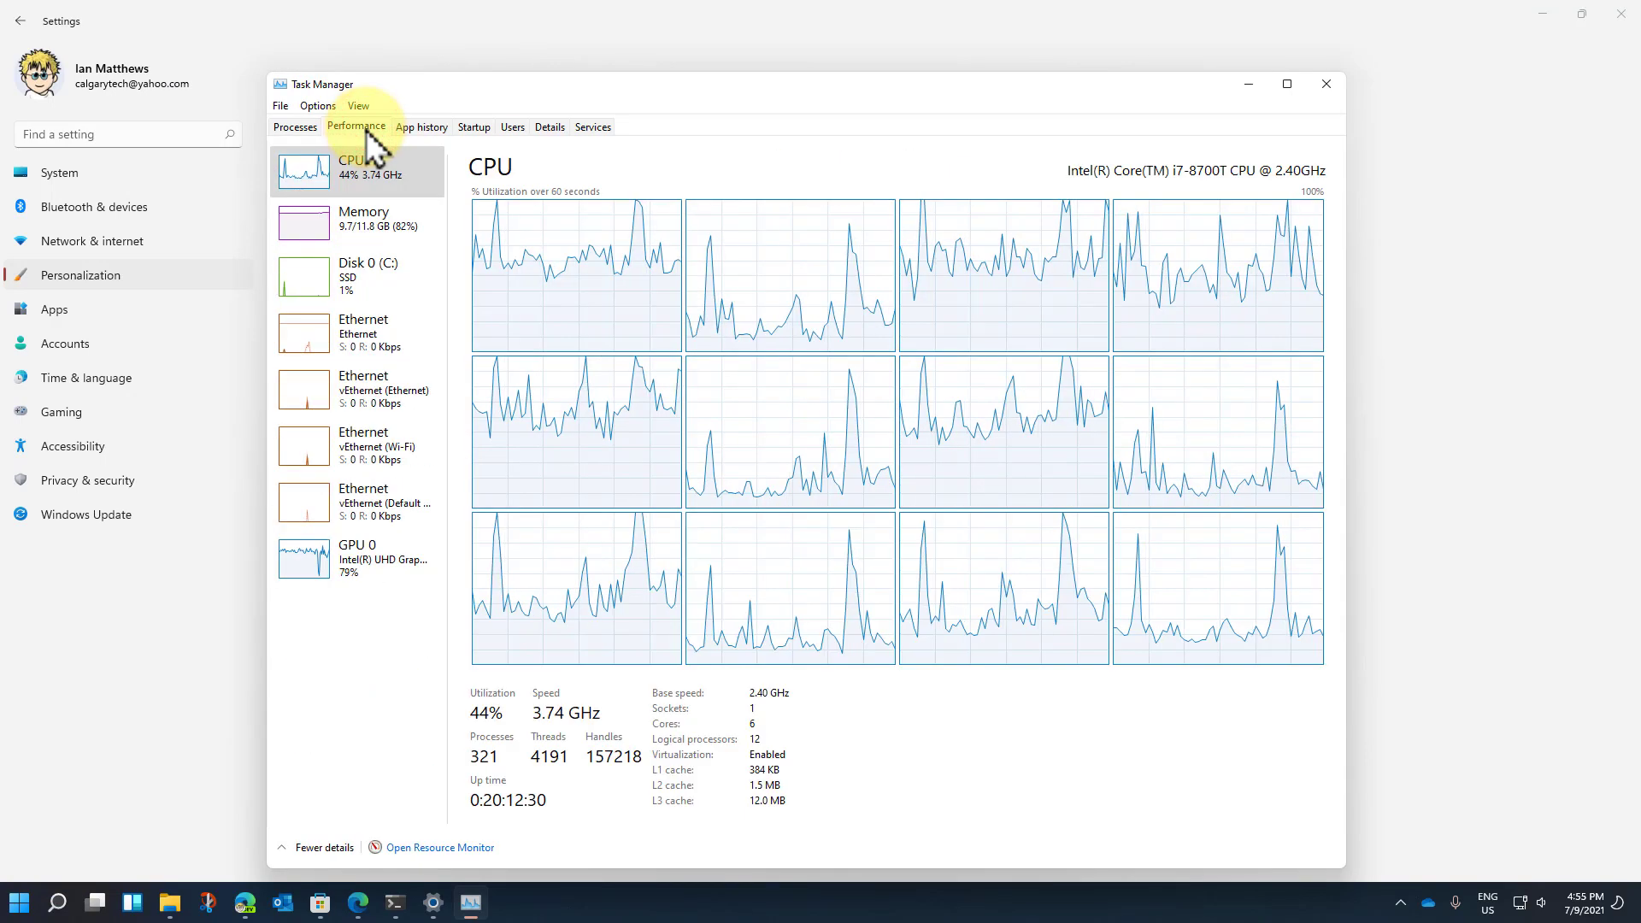
click(415, 129)
click(474, 129)
click(511, 128)
click(595, 128)
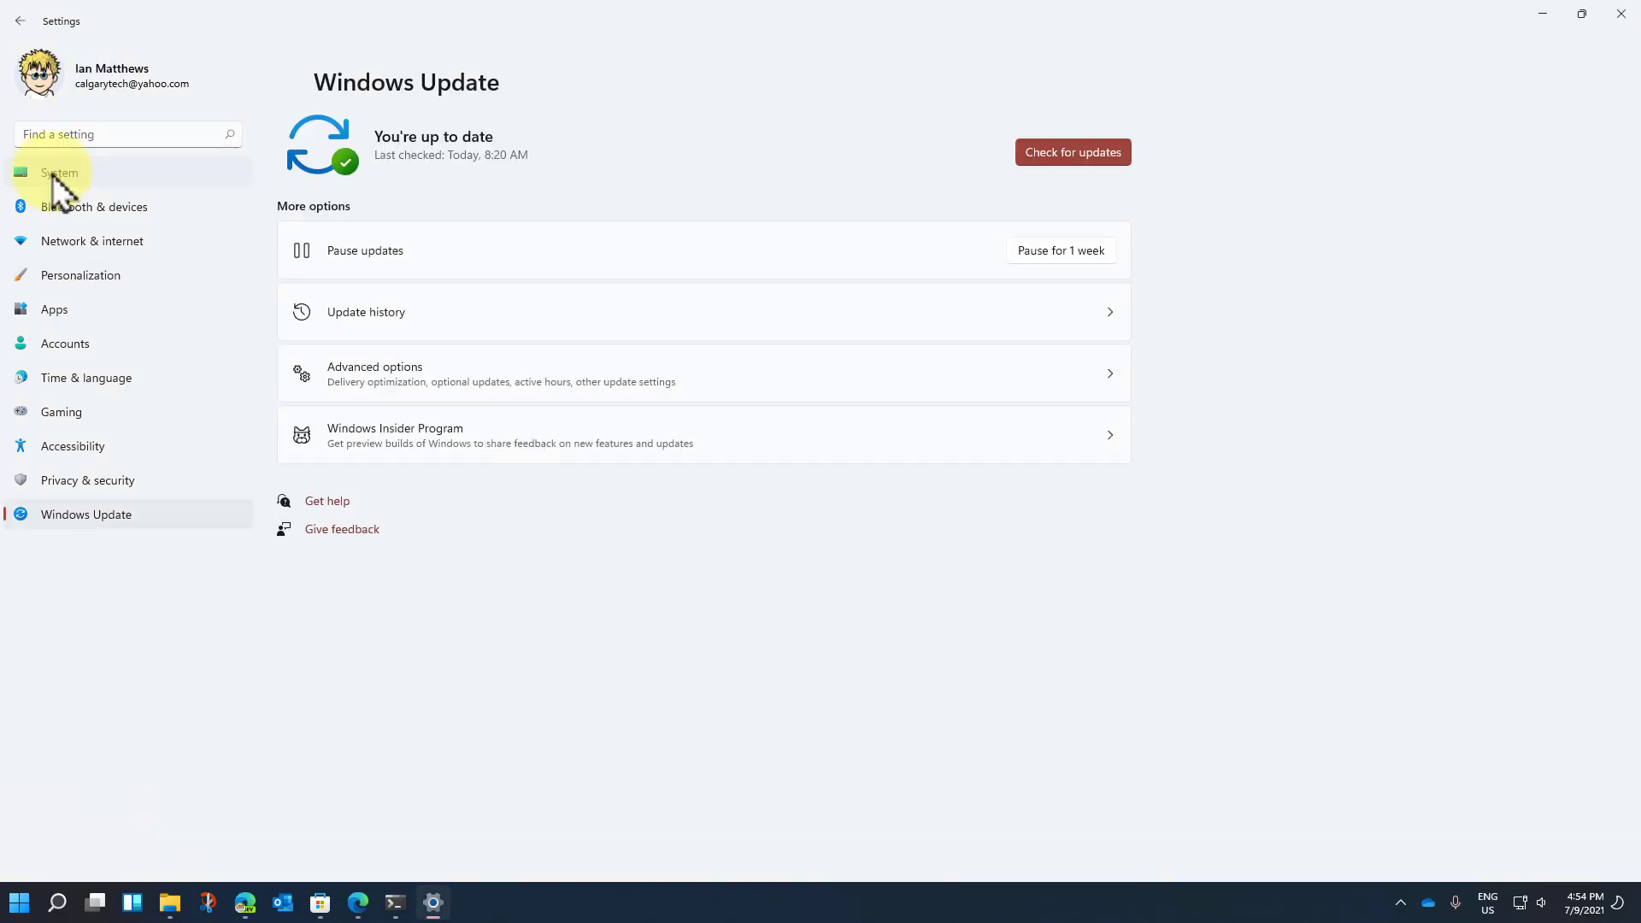
Switch from Windows Update to the System page in Settings
click(53, 174)
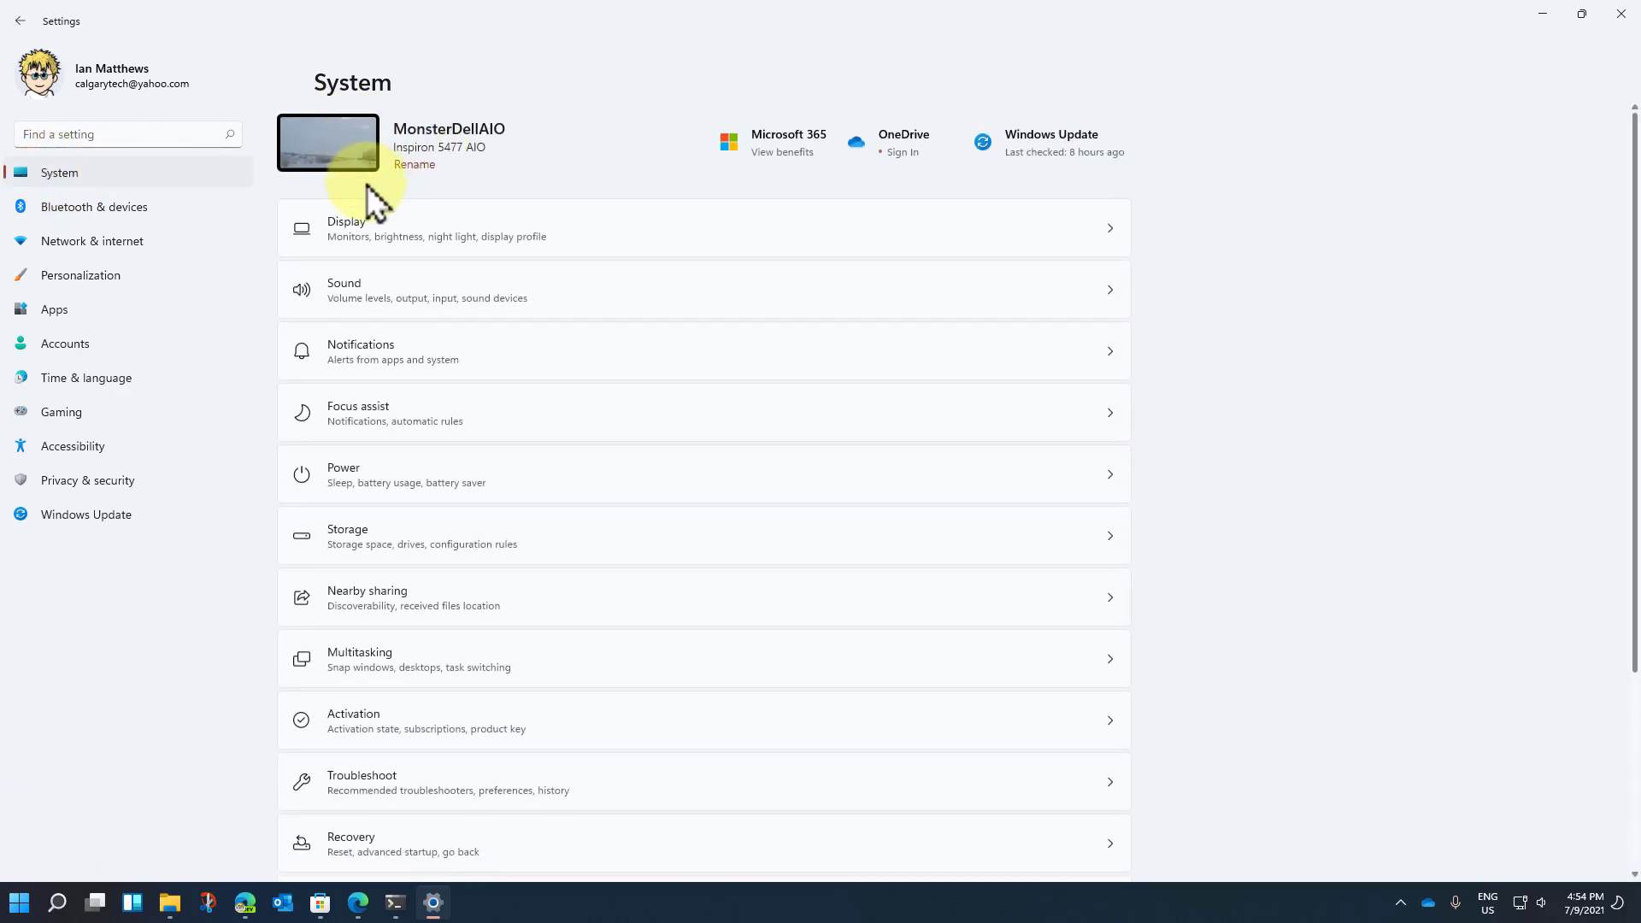